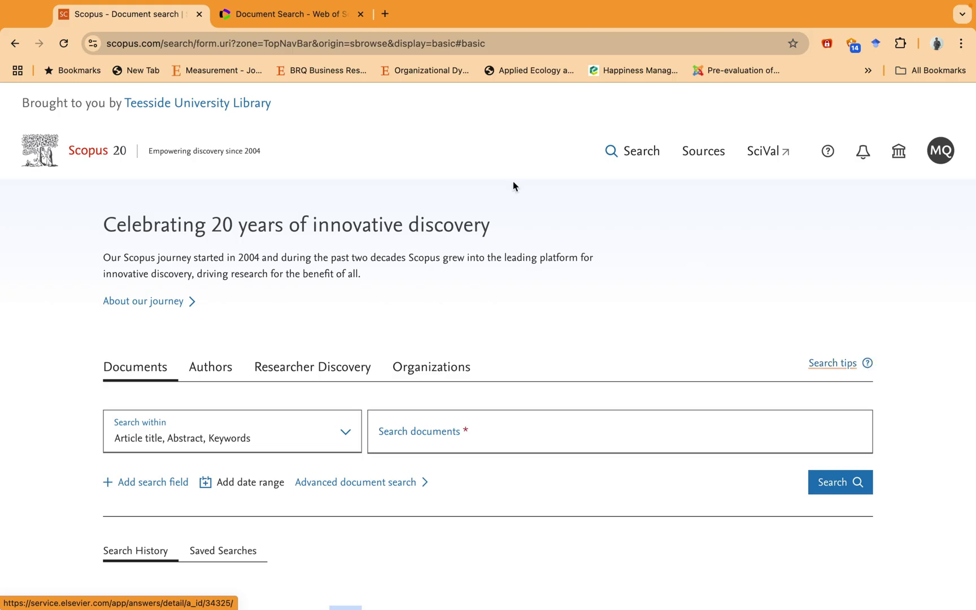
Look over the Web of Science document search page, and return to the Scopus document search page
{"action": "left_click", "coordinate": [316, 15]}
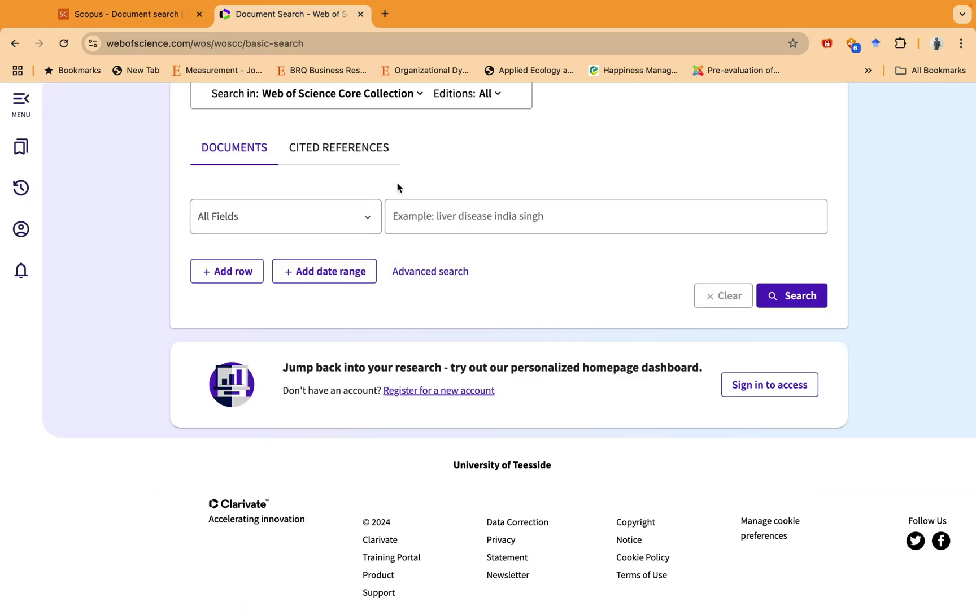
{"action": "scroll", "coordinate": [390, 179], "scroll_direction": "up", "scroll_amount": 3}
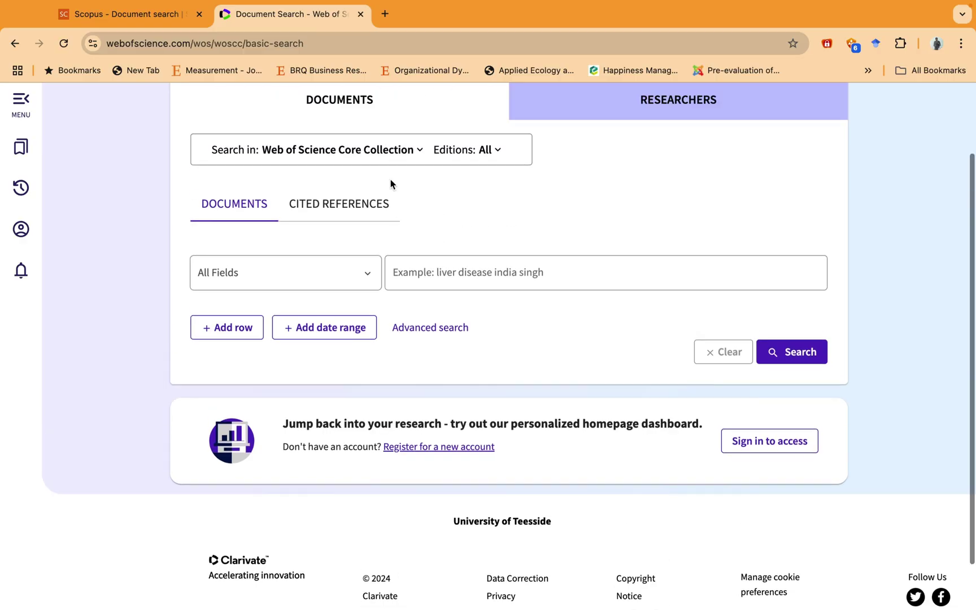
{"action": "left_click", "coordinate": [90, 20]}
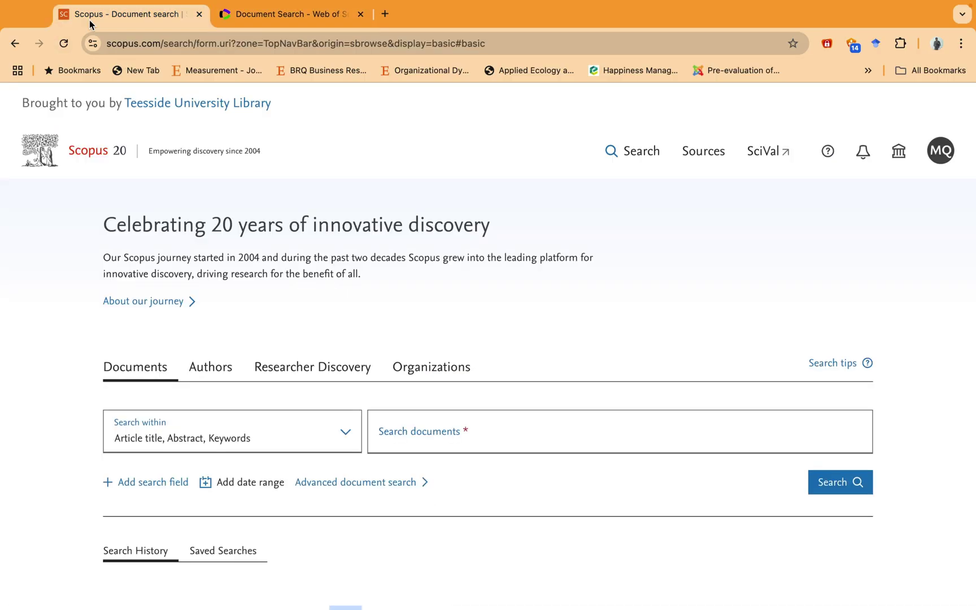
Switch to Finder and locate the exported savedrecs.xls and scopus.csv files in the Social Inclusion videos folder
{"action": "key", "text": "ctrl+Left"}
{"action": "key", "text": "ctrl+Left"}
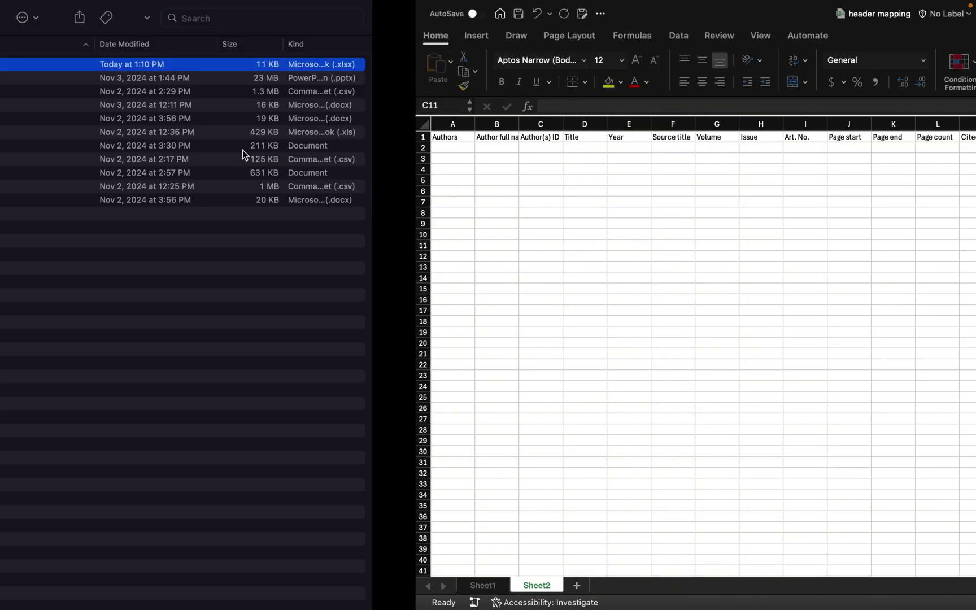
{"action": "key", "text": "super+bracketleft"}
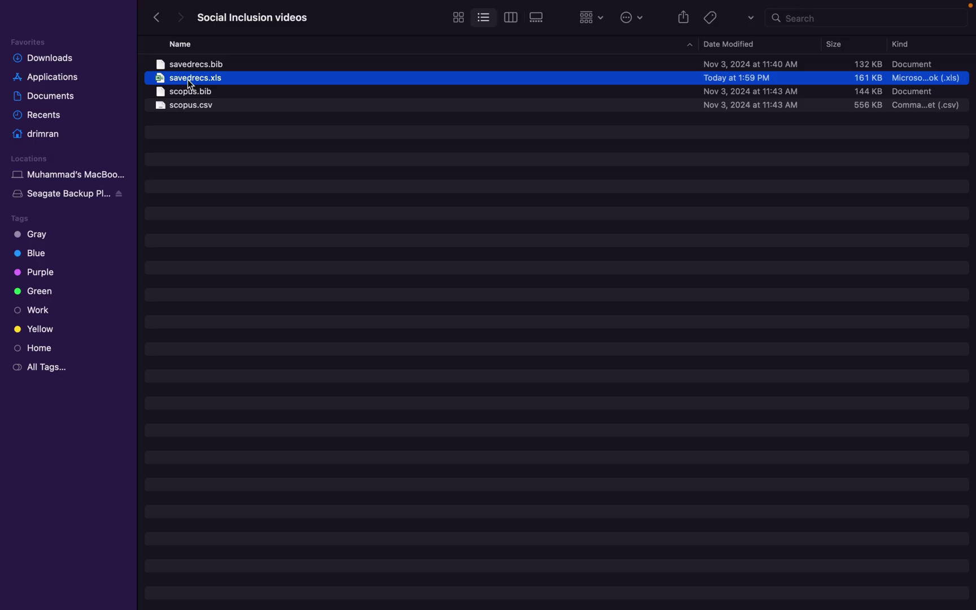
{"action": "left_click", "coordinate": [190, 111]}
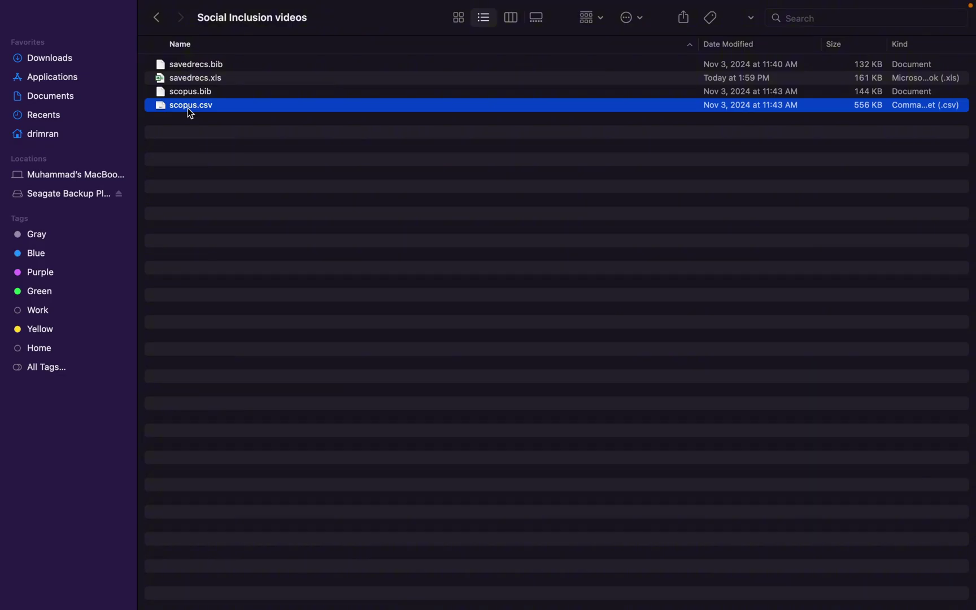
{"action": "left_click", "coordinate": [192, 79]}
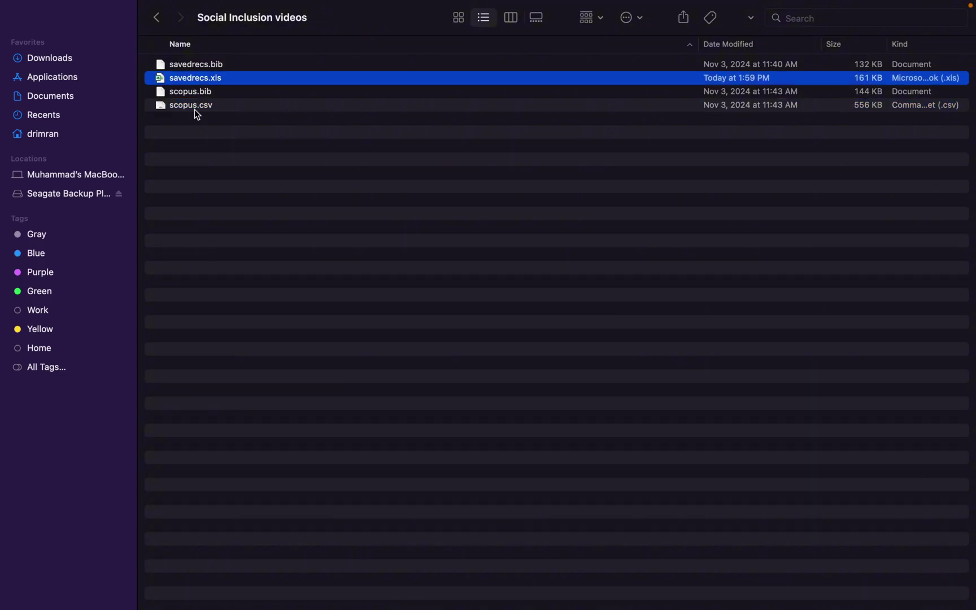
{"action": "left_click", "coordinate": [194, 107]}
{"action": "left_click", "coordinate": [200, 79]}
Bring up the scopus workbook in Excel and examine its records down to the last filled row
{"action": "key", "text": "super+bracketleft"}
{"action": "key", "text": "super+Down"}
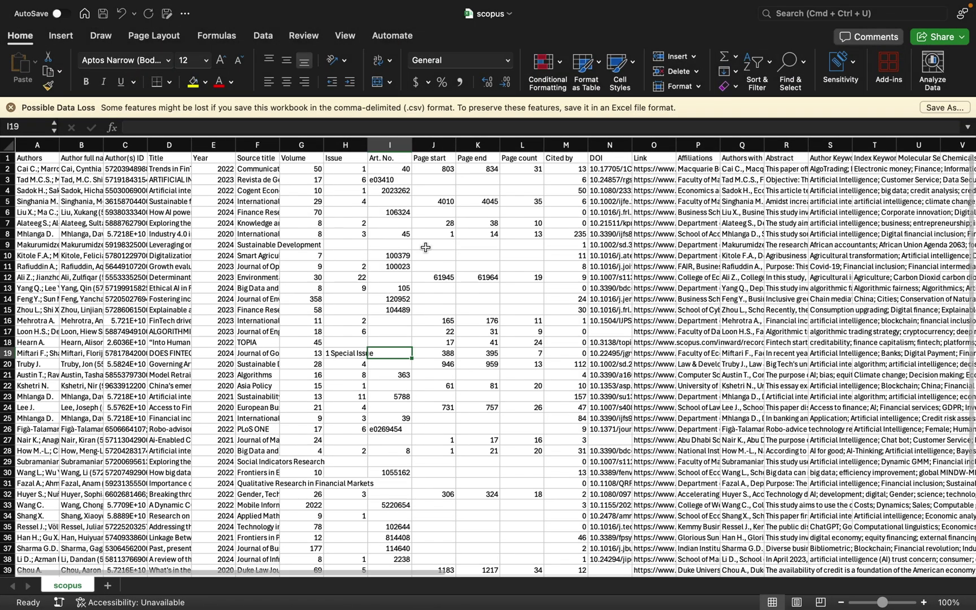
{"action": "scroll", "coordinate": [426, 248], "scroll_direction": "down", "scroll_amount": 1}
{"action": "scroll", "coordinate": [426, 247], "scroll_direction": "down", "scroll_amount": 15}
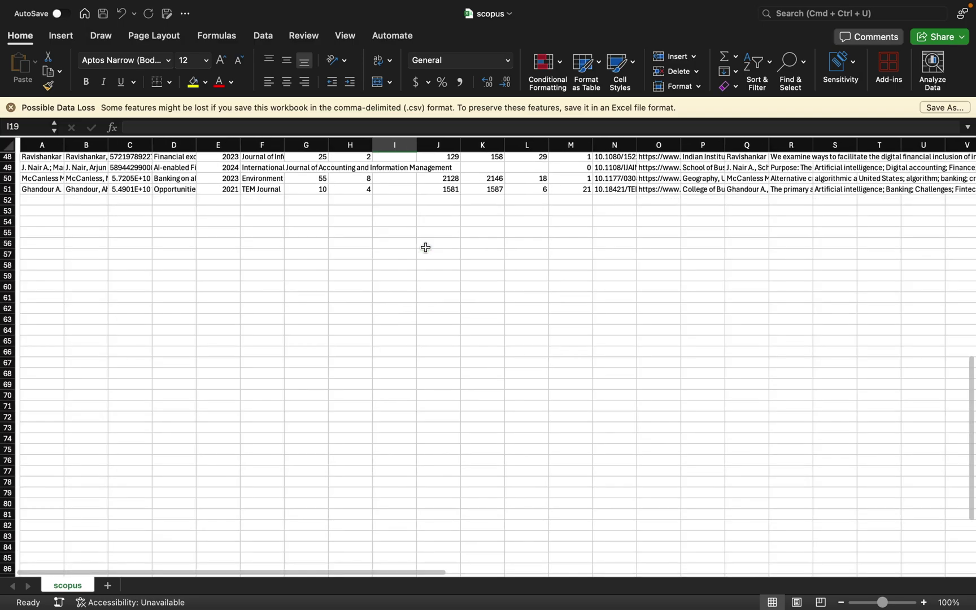
{"action": "scroll", "coordinate": [426, 248], "scroll_direction": "down", "scroll_amount": 3}
{"action": "scroll", "coordinate": [424, 247], "scroll_direction": "up", "scroll_amount": 11}
{"action": "left_click", "coordinate": [48, 459]}
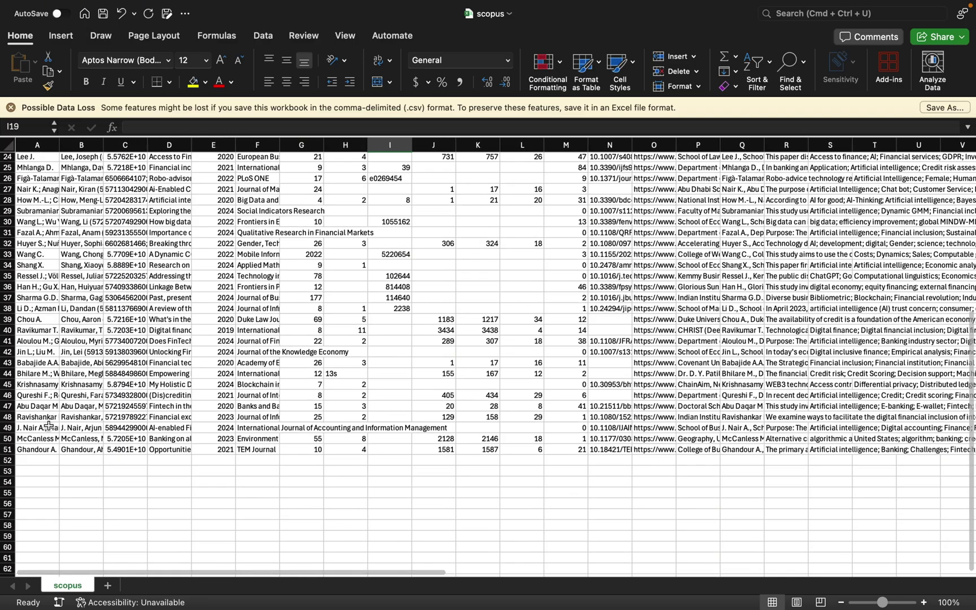
{"action": "left_click", "coordinate": [48, 449]}
{"action": "scroll", "coordinate": [48, 449], "scroll_direction": "up", "scroll_amount": 2}
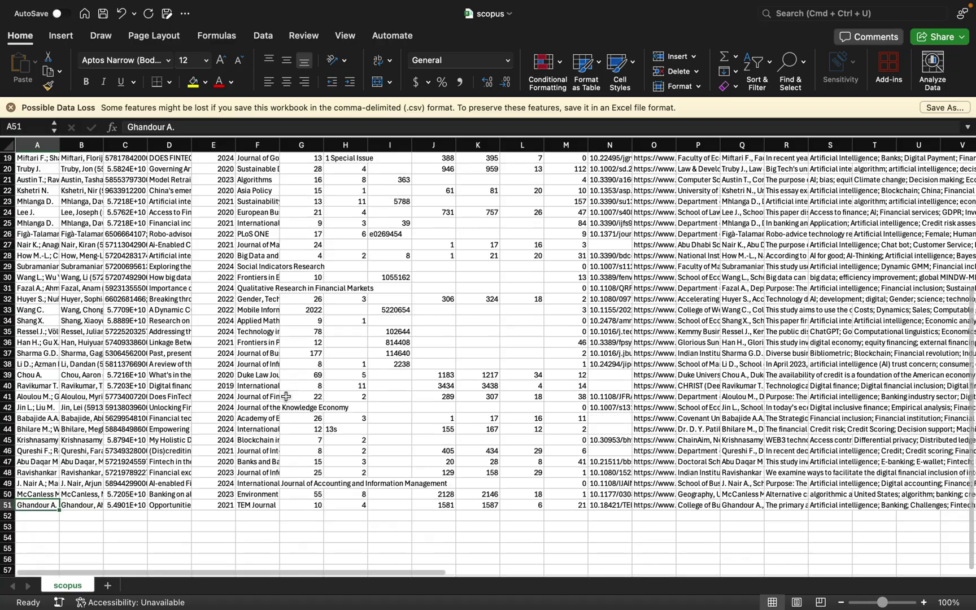
Switch to the savedrecs.xls workbook and check its last filled row, row 38
{"action": "key", "text": "ctrl+Right"}
{"action": "key", "text": "ctrl+Right"}
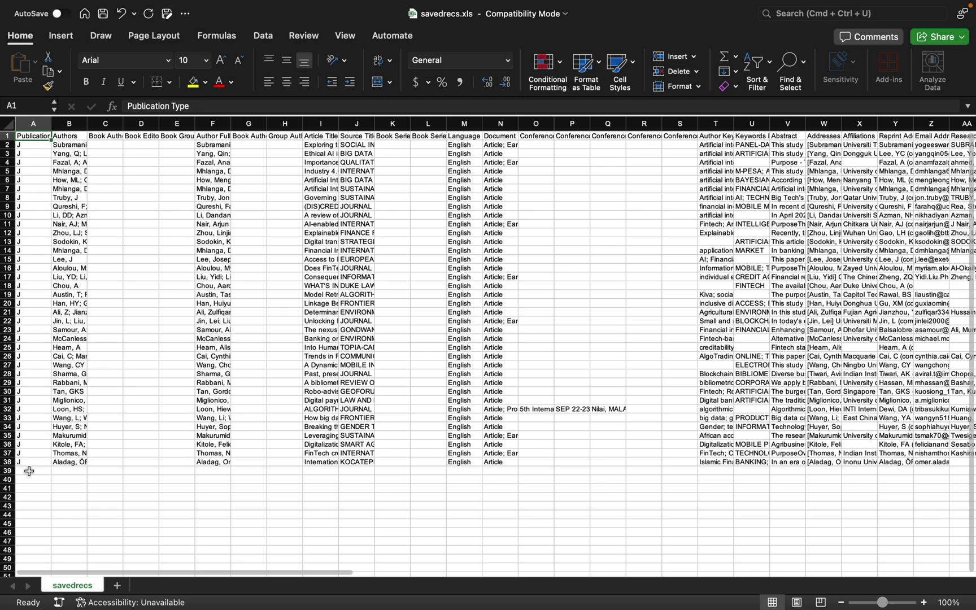
{"action": "left_click", "coordinate": [41, 463]}
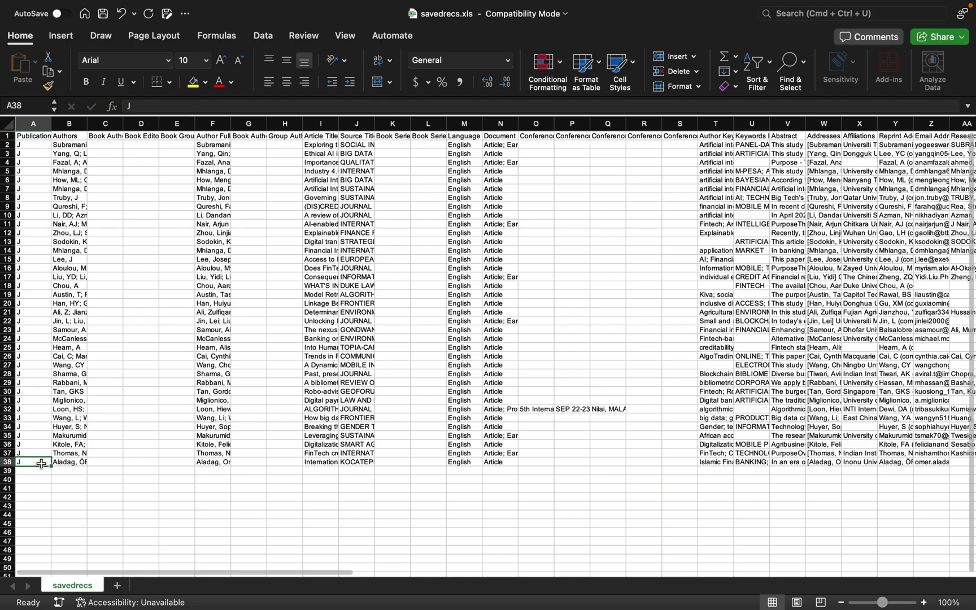
{"action": "key", "text": "Right"}
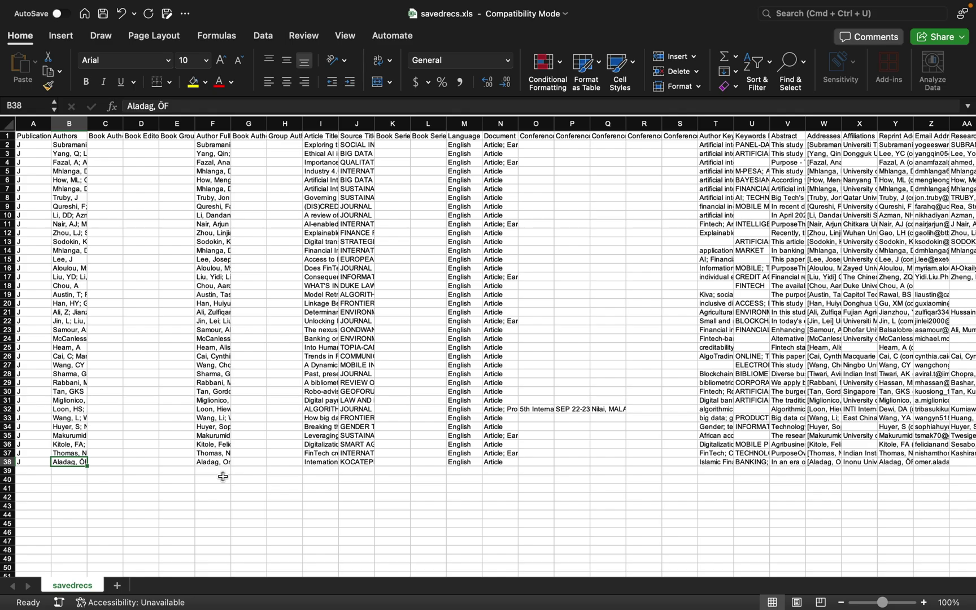
Switch to the header mapping workbook and check the savedrecs and Scopus column headings on Sheet1
{"action": "key", "text": "ctrl+Right"}
{"action": "key", "text": "ctrl+Right"}
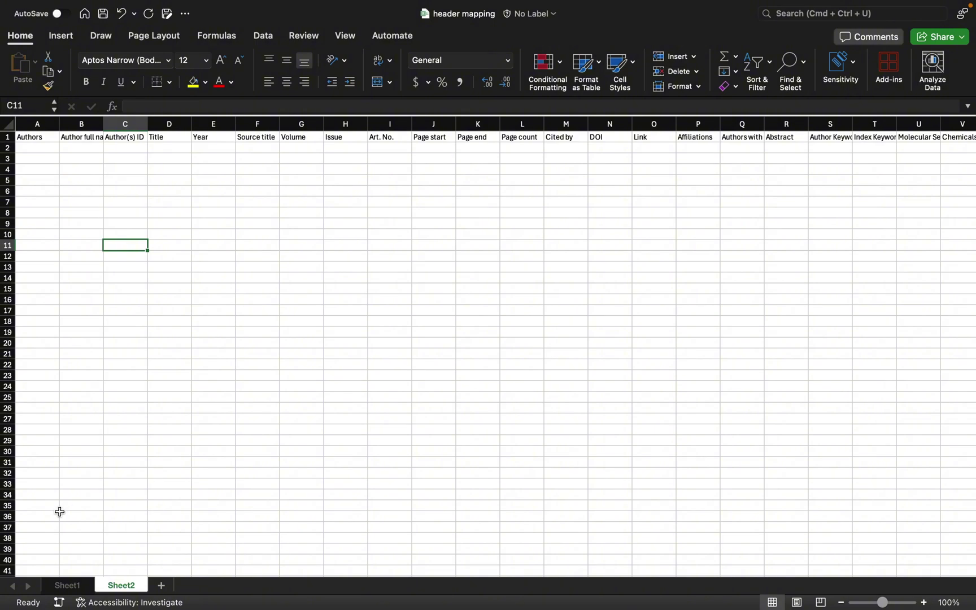
{"action": "left_click", "coordinate": [65, 585]}
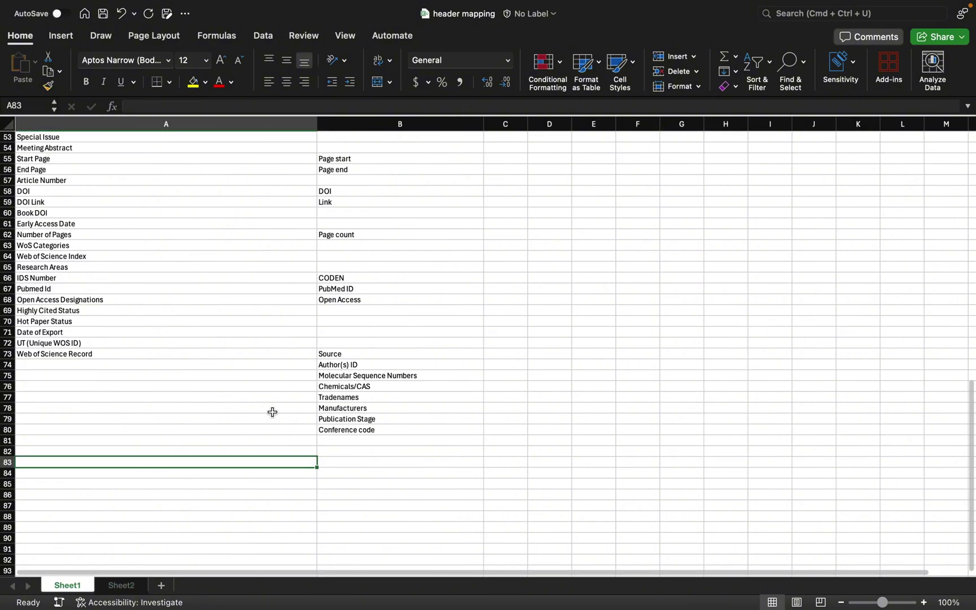
{"action": "scroll", "coordinate": [383, 413], "scroll_direction": "up", "scroll_amount": 15}
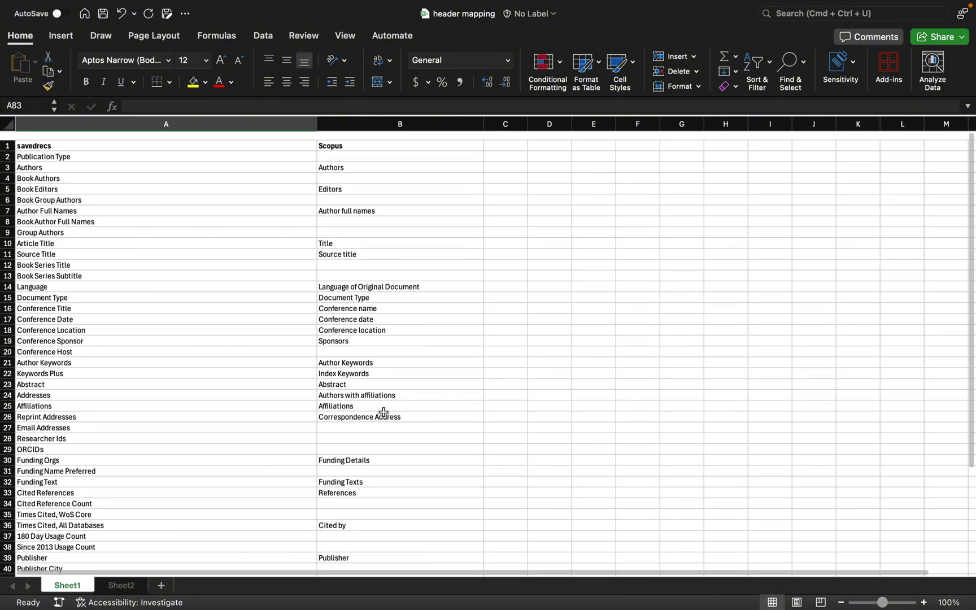
{"action": "scroll", "coordinate": [383, 413], "scroll_direction": "down", "scroll_amount": 2}
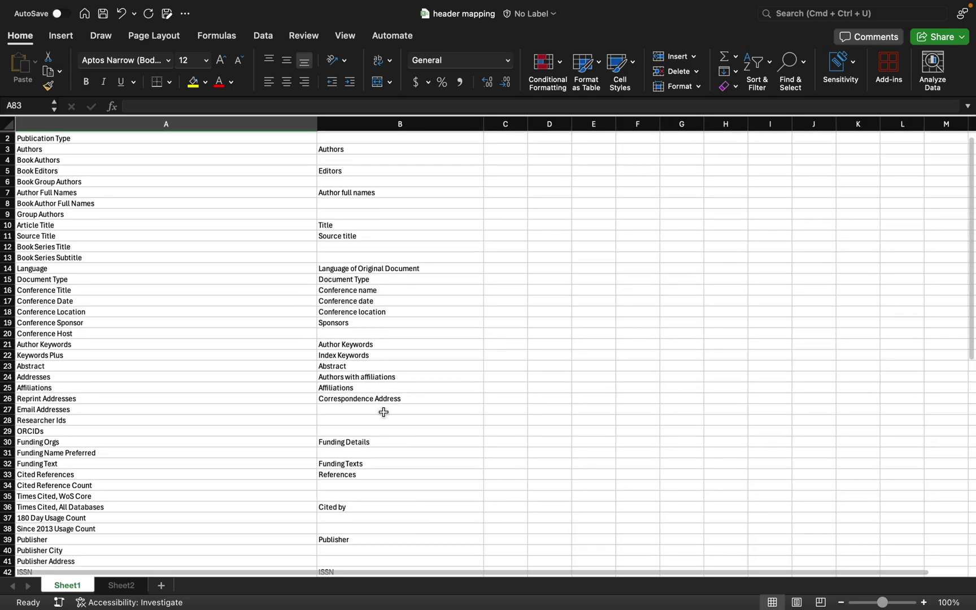
{"action": "scroll", "coordinate": [384, 412], "scroll_direction": "up", "scroll_amount": 1}
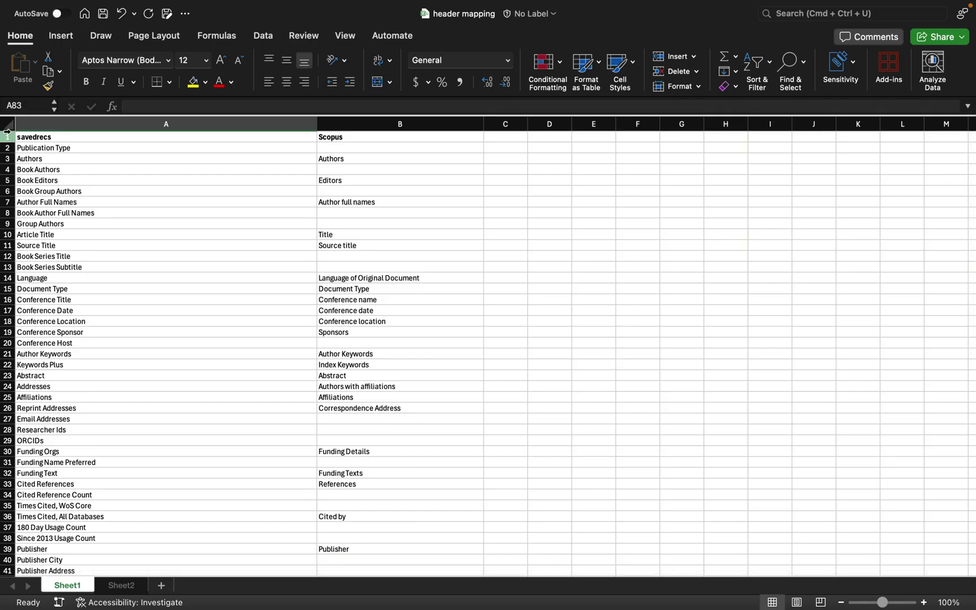
{"action": "left_click", "coordinate": [52, 139]}
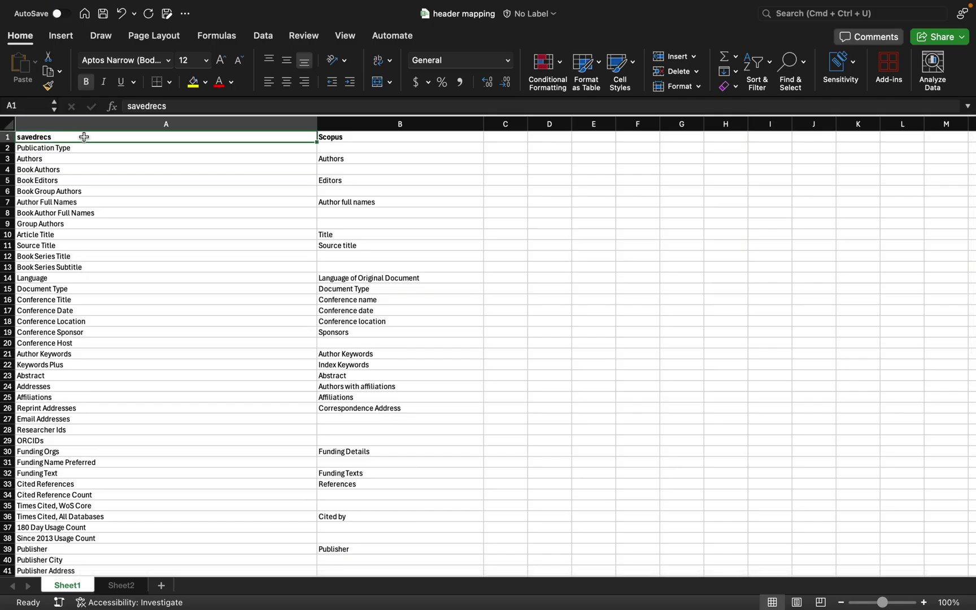
{"action": "left_click", "coordinate": [369, 137]}
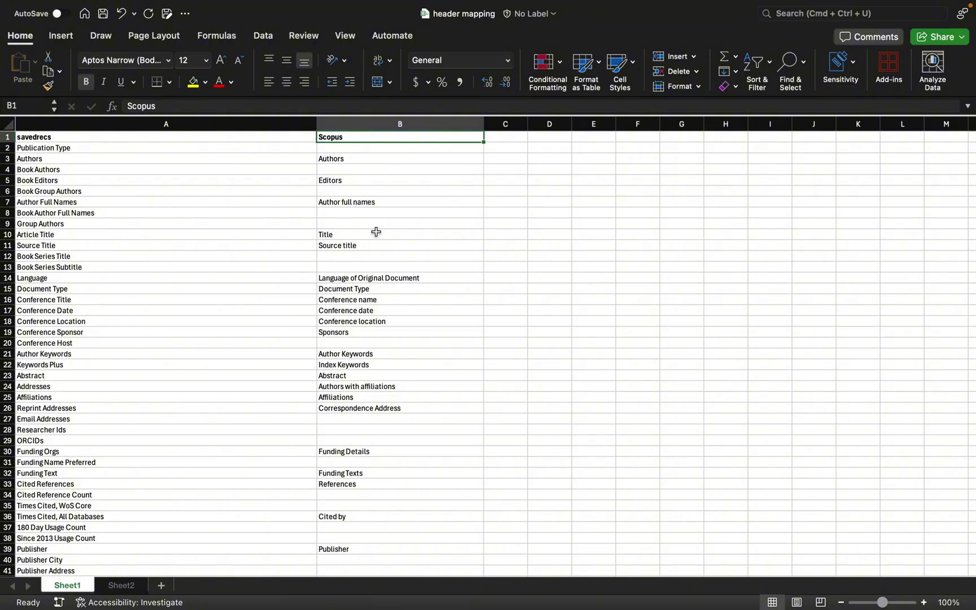
Compare the savedrecs field names in column A with their matching Scopus field names in column B
{"action": "scroll", "coordinate": [376, 232], "scroll_direction": "down", "scroll_amount": 1}
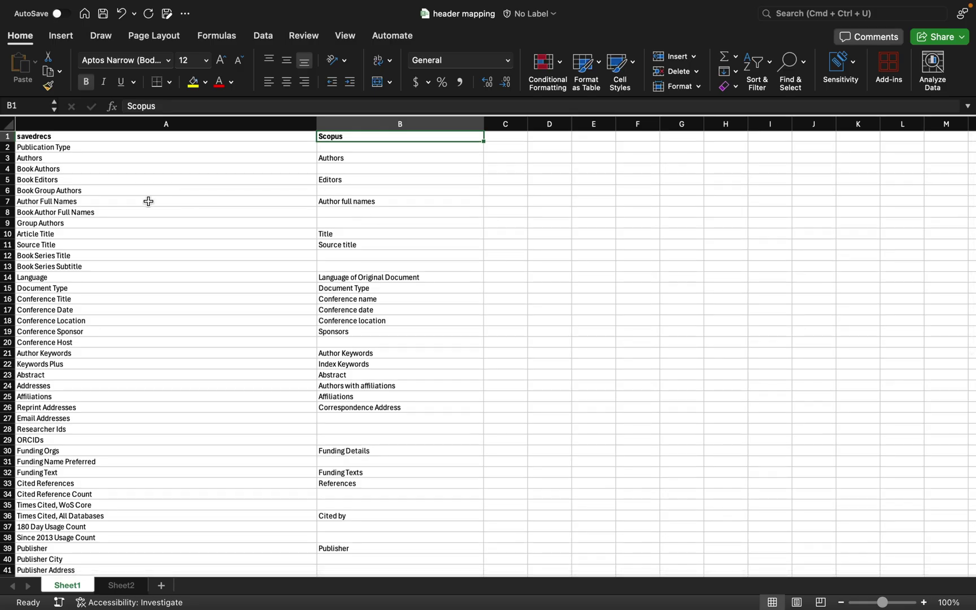
{"action": "scroll", "coordinate": [148, 201], "scroll_direction": "down", "scroll_amount": 1}
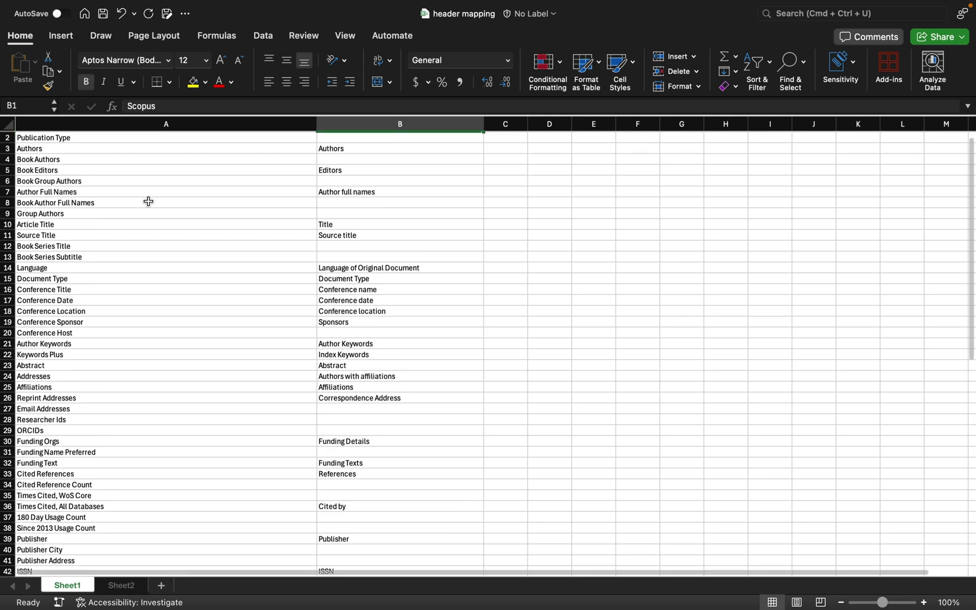
{"action": "scroll", "coordinate": [148, 201], "scroll_direction": "up", "scroll_amount": 1}
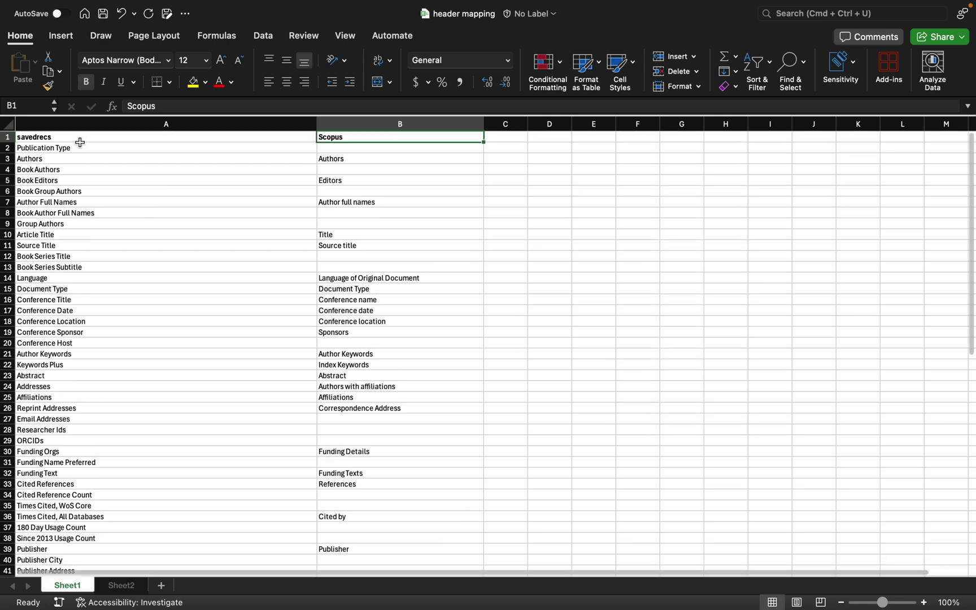
{"action": "scroll", "coordinate": [228, 187], "scroll_direction": "down", "scroll_amount": 5}
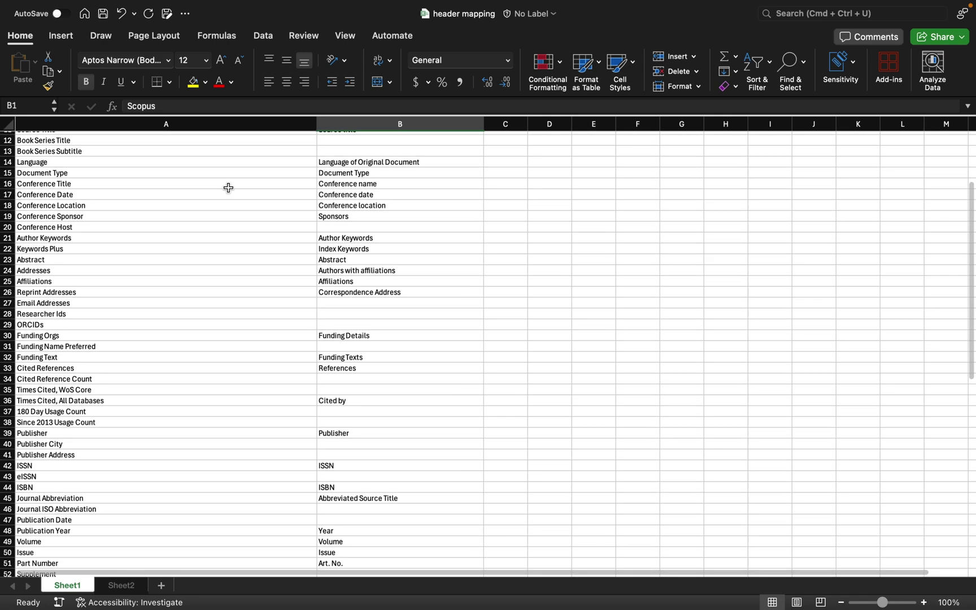
{"action": "scroll", "coordinate": [228, 187], "scroll_direction": "up", "scroll_amount": 5}
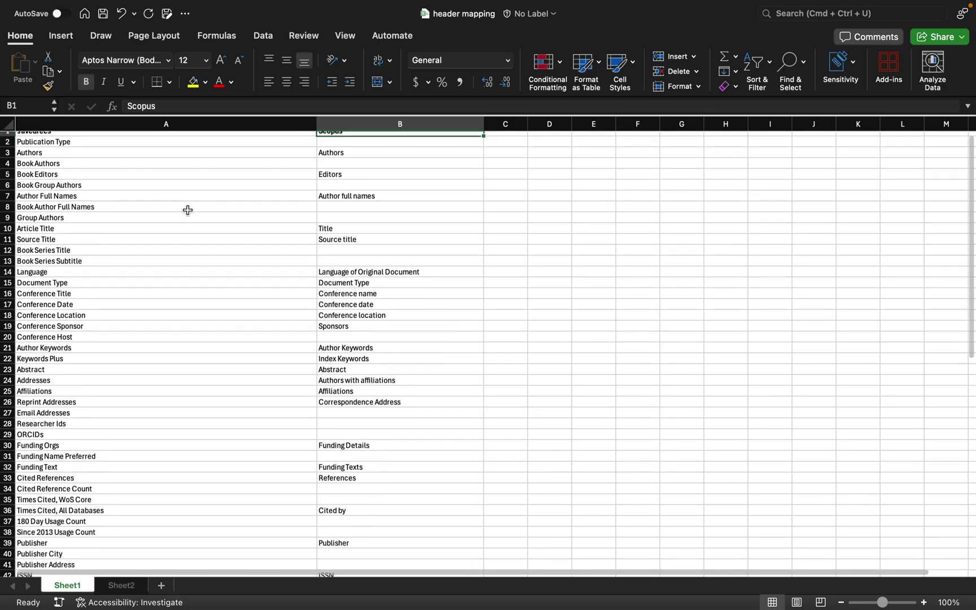
{"action": "scroll", "coordinate": [188, 210], "scroll_direction": "up", "scroll_amount": 1}
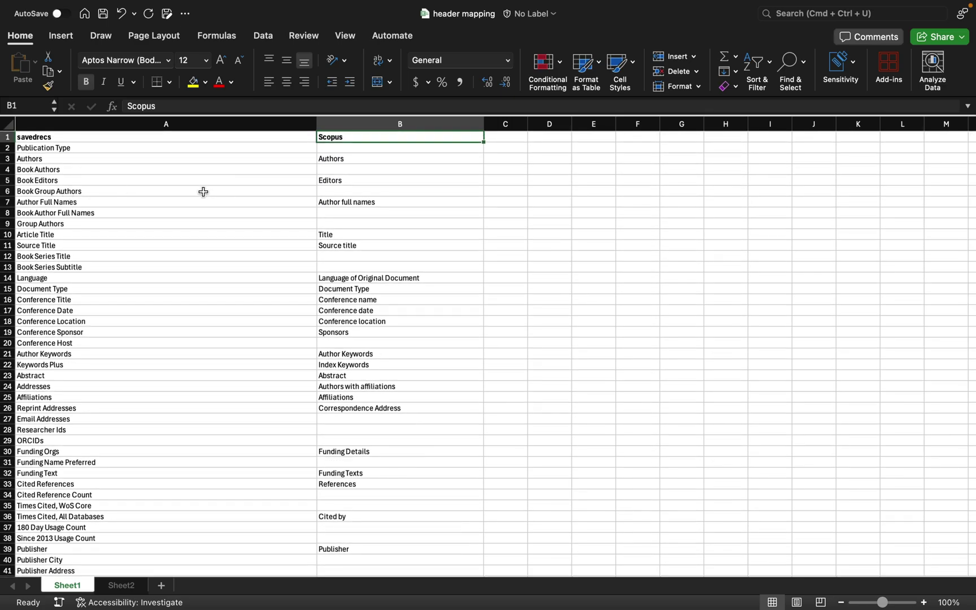
{"action": "scroll", "coordinate": [288, 300], "scroll_direction": "down", "scroll_amount": 1}
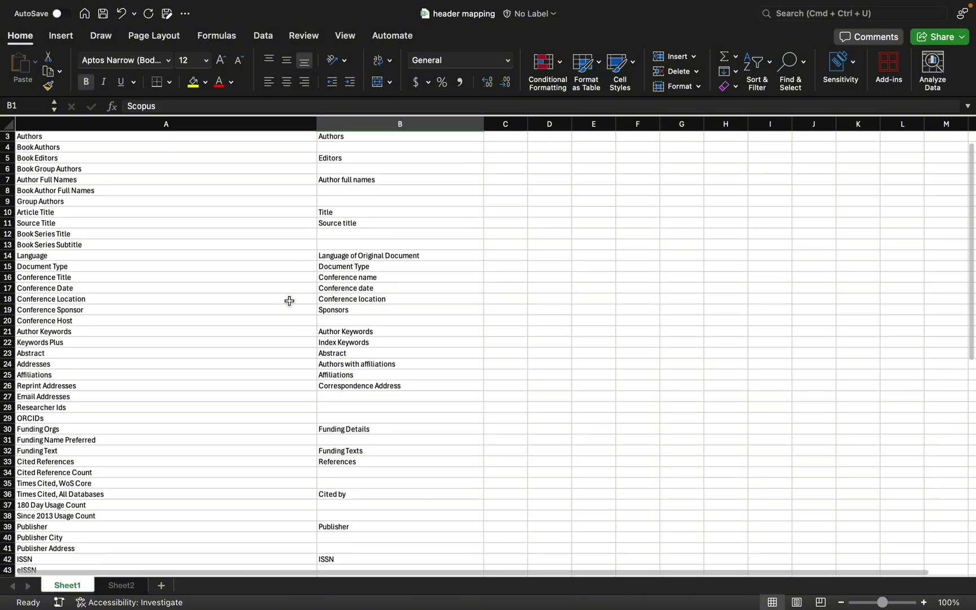
Copy the unmatched Scopus fields from Author(s) ID to Conference code, B74:B80, into column A starting at A74
{"action": "scroll", "coordinate": [255, 363], "scroll_direction": "down", "scroll_amount": 20}
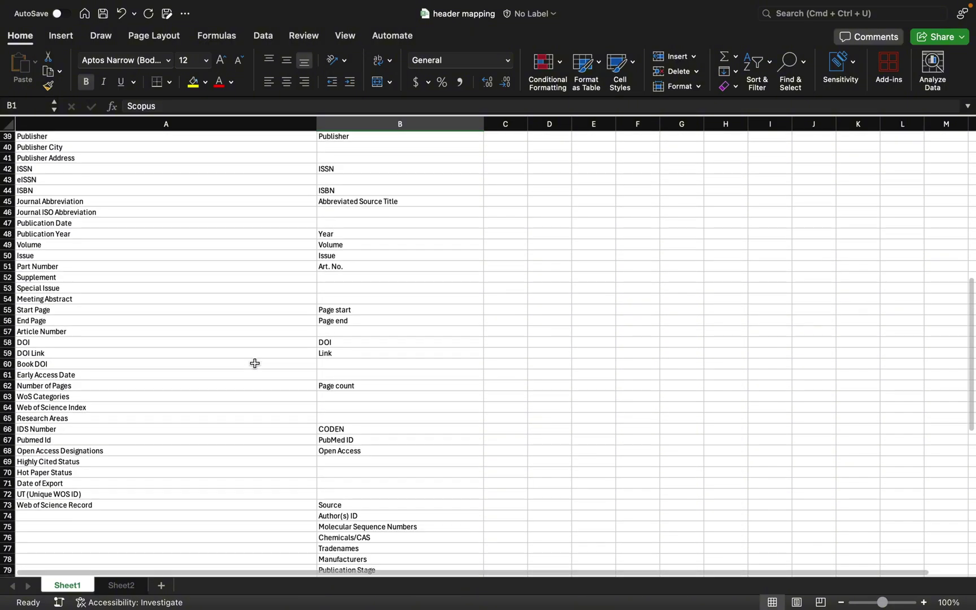
{"action": "scroll", "coordinate": [255, 363], "scroll_direction": "down", "scroll_amount": 2}
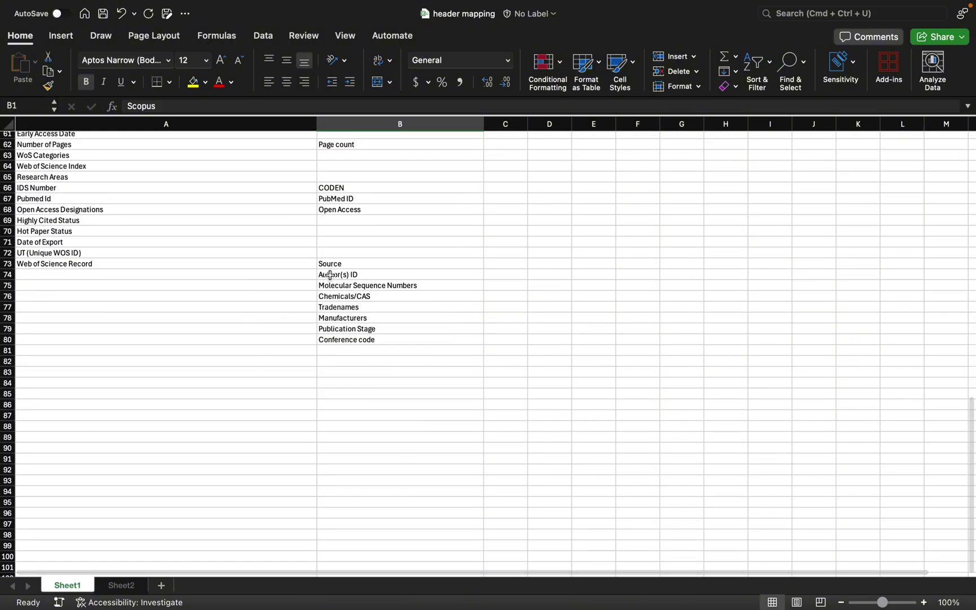
{"action": "left_click_drag", "start_coordinate": [315, 276], "coordinate": [332, 334]}
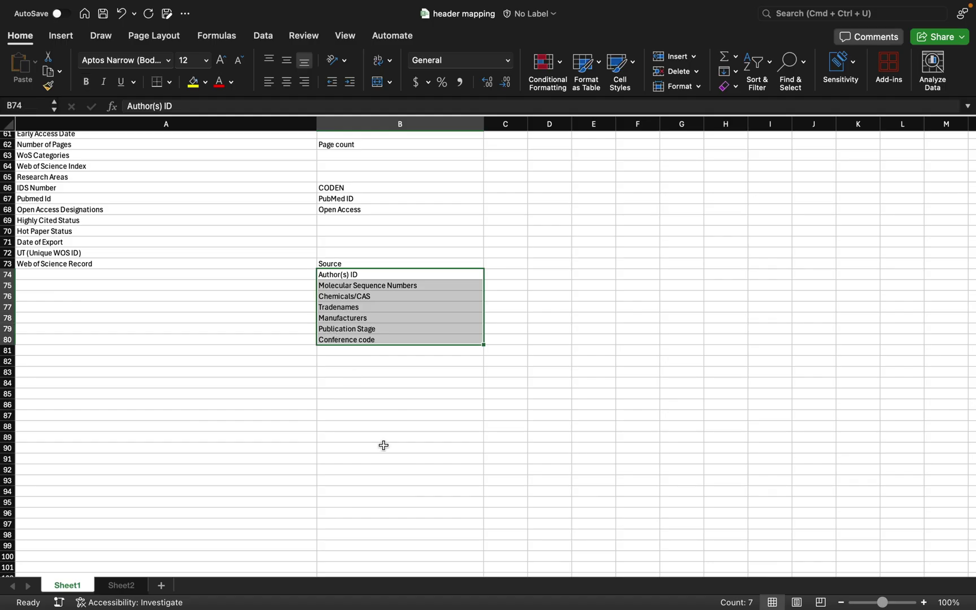
{"action": "key", "text": "super+c"}
{"action": "key", "text": "Left"}
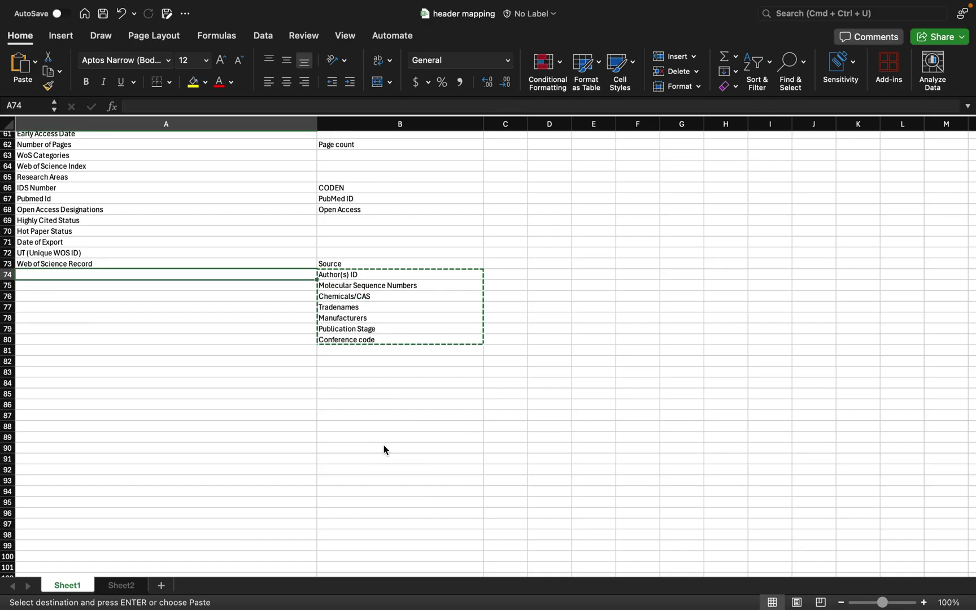
{"action": "key", "text": "super+v"}
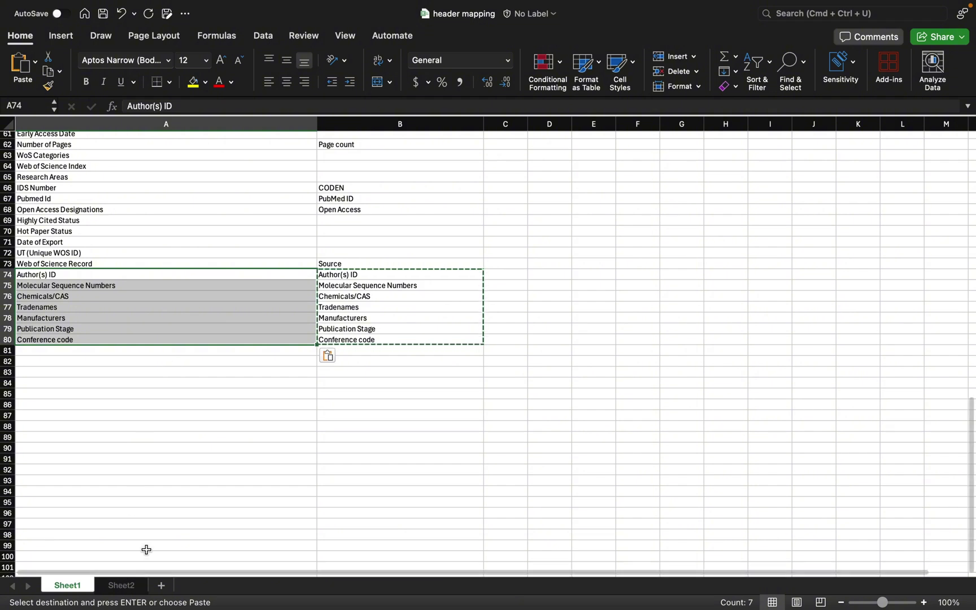
Switch to the scopus workbook and copy its full header row, A1:AT1, from Authors to EID
{"action": "key", "text": "ctrl+Left"}
{"action": "key", "text": "ctrl+Left"}
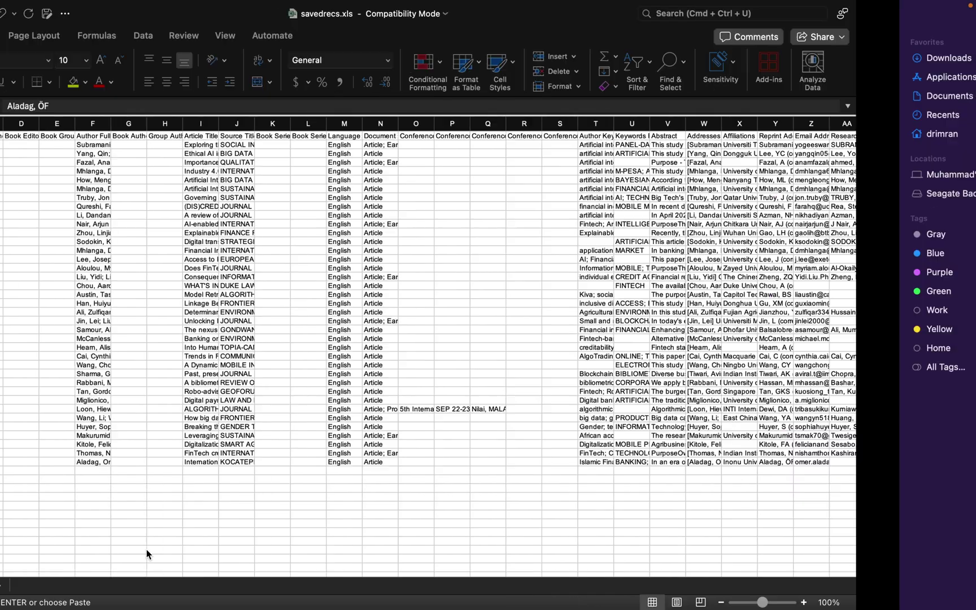
{"action": "key", "text": "ctrl+Left"}
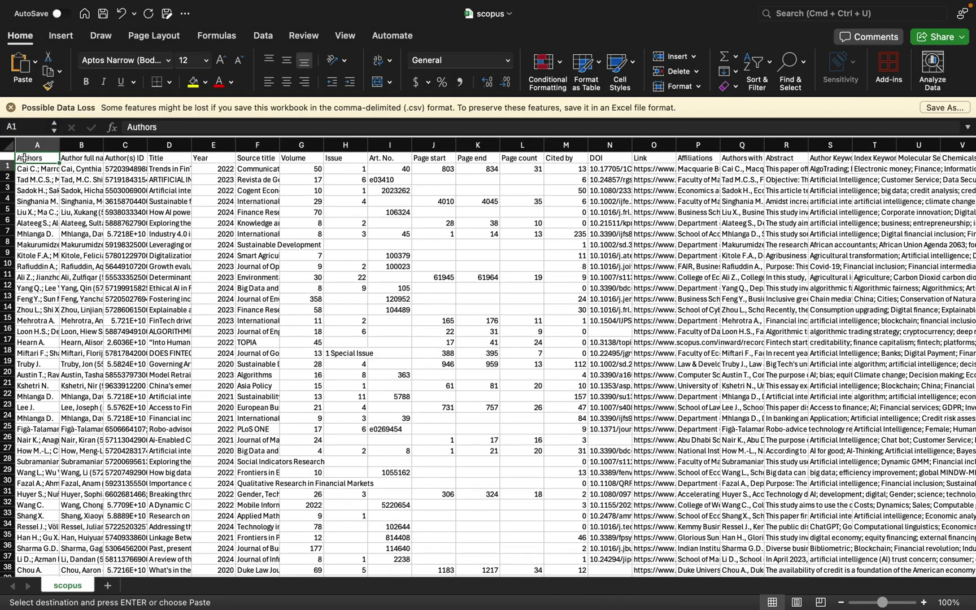
{"action": "key", "text": "shift+Right"}
{"action": "key", "text": "shift+Right"}
{"action": "key", "text": "shift+Right"}
{"action": "key", "text": "shift+Right"}
{"action": "key", "text": "shift+Right"}
{"action": "key", "text": "shift+Right"}
{"action": "key", "text": "shift+Right"}
{"action": "key", "text": "shift+Right"}
{"action": "key", "text": "shift+Right"}
{"action": "key", "text": "shift+Right"}
{"action": "key", "text": "shift+Right"}
{"action": "key", "text": "shift+Right"}
{"action": "key", "text": "shift+Right"}
{"action": "key", "text": "shift+Right"}
{"action": "key", "text": "shift+Right"}
{"action": "key", "text": "shift+Right"}
{"action": "key", "text": "shift+Right"}
{"action": "key", "text": "shift+Right"}
{"action": "key", "text": "shift+Right"}
{"action": "key", "text": "shift+Right"}
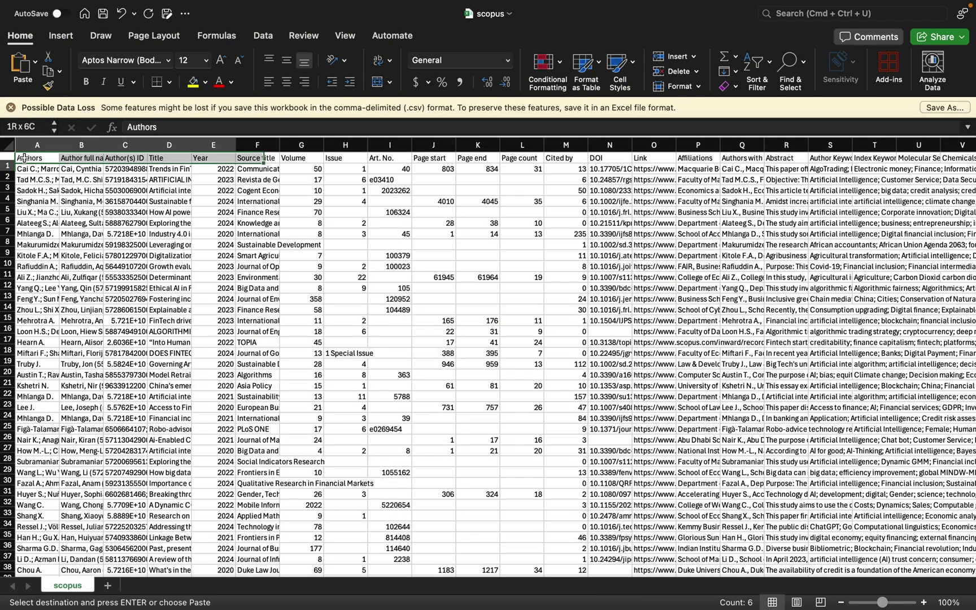
{"action": "key", "text": "shift+Right"}
{"action": "key", "text": "shift+Right"}
{"action": "key", "text": "shift+Right"}
{"action": "key", "text": "shift+Right"}
{"action": "key", "text": "shift+Right"}
{"action": "key", "text": "shift+Right"}
{"action": "key", "text": "shift+Right"}
{"action": "key", "text": "shift+Right"}
{"action": "key", "text": "shift+Right"}
{"action": "key", "text": "shift+Right"}
{"action": "key", "text": "shift+Right"}
{"action": "key", "text": "shift+Right"}
{"action": "key", "text": "shift+Right"}
{"action": "key", "text": "shift+Right"}
{"action": "key", "text": "shift+Right"}
{"action": "key", "text": "shift+Right"}
{"action": "key", "text": "shift+Right"}
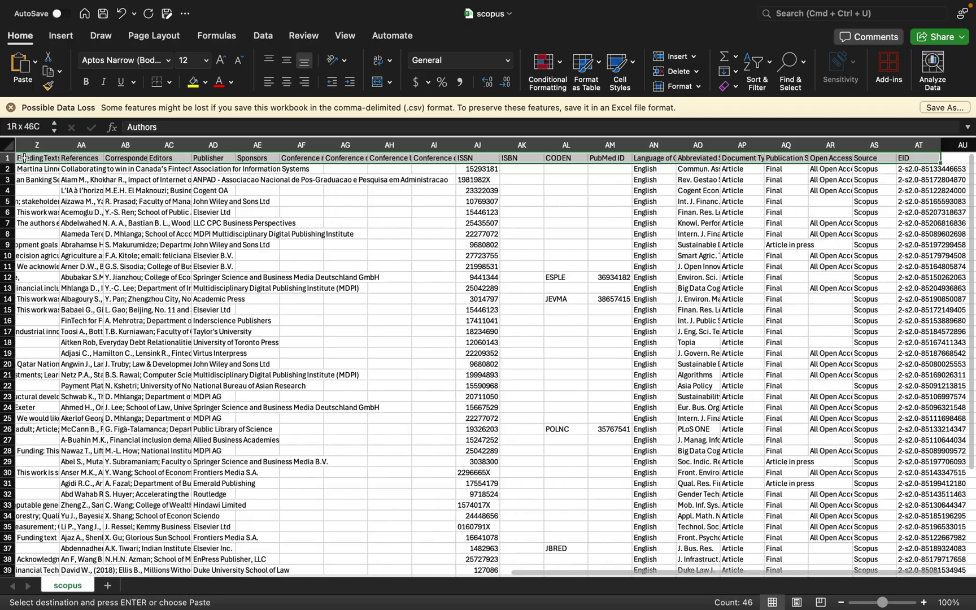
Return to the header mapping workbook and go to the Authors heading in A1 of Sheet2
{"action": "key", "text": "ctrl+Right"}
{"action": "key", "text": "ctrl+Left"}
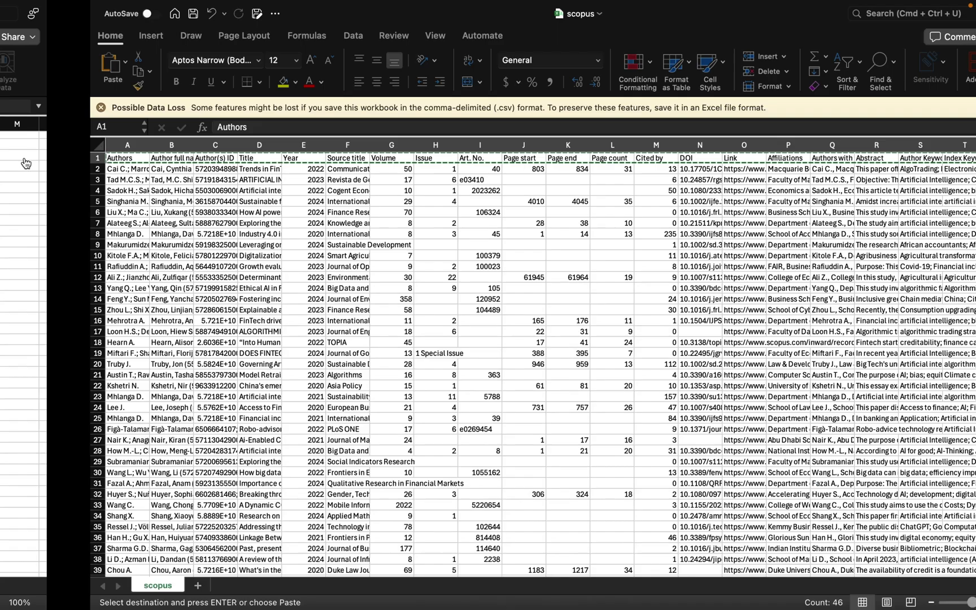
{"action": "key", "text": "ctrl+Left"}
{"action": "key", "text": "ctrl+Left"}
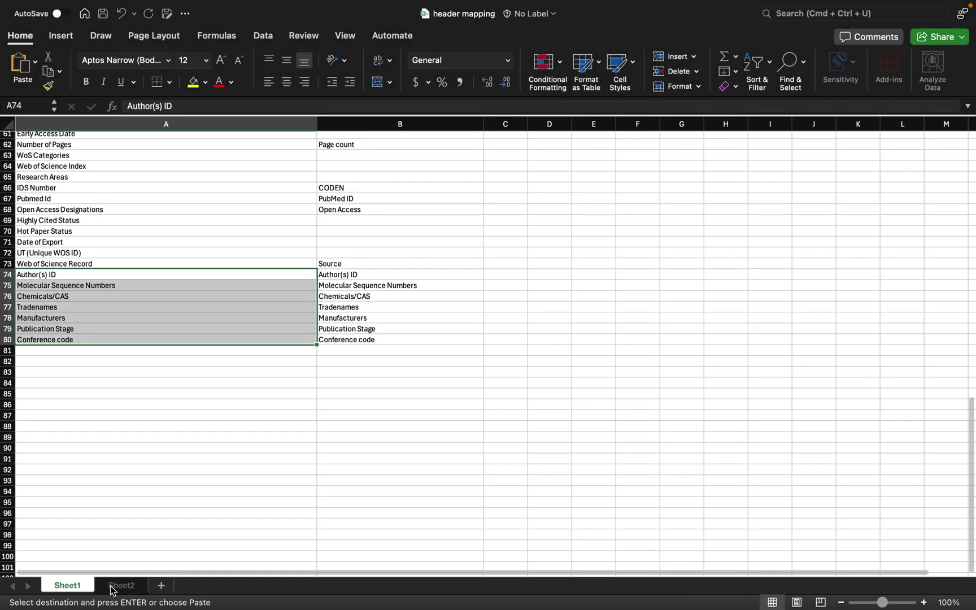
{"action": "key", "text": "ctrl+Page_Down"}
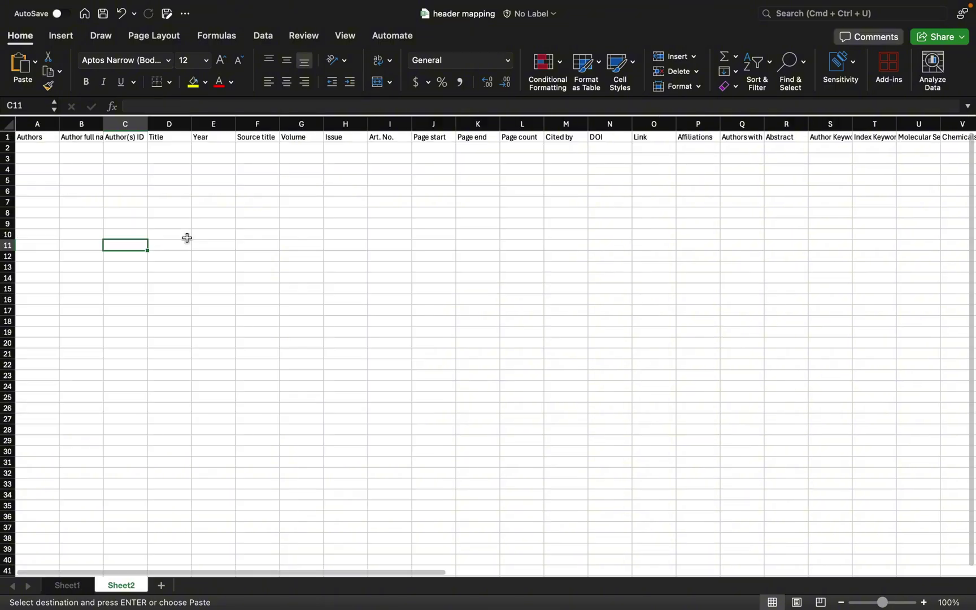
{"action": "key", "text": "ctrl+Home"}
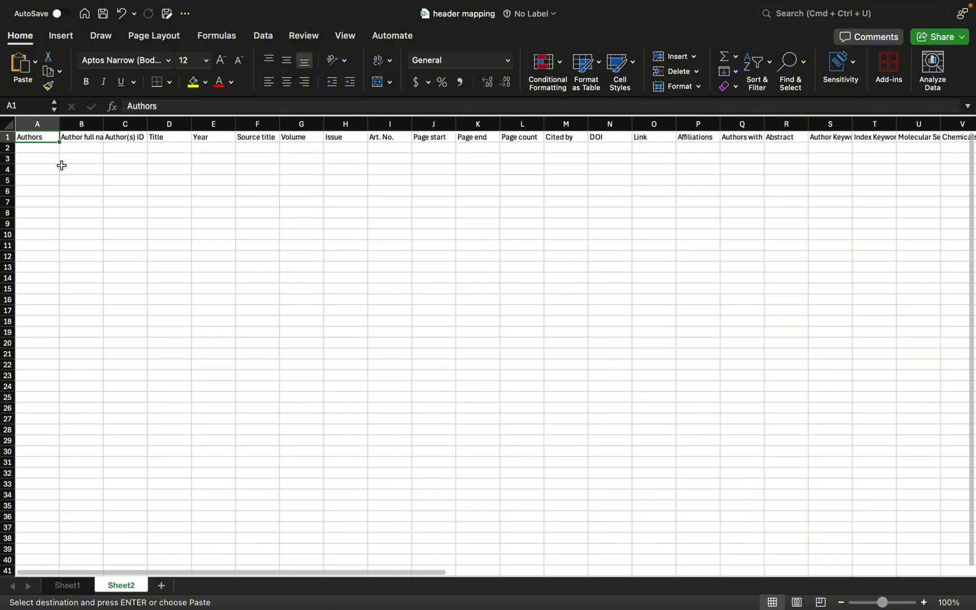
Check the Scopus headings across row 1 of Sheet2, from Authors in A1 to EID in AT1 and back
{"action": "key", "text": "Right"}
{"action": "key", "text": "Right"}
{"action": "key", "text": "Right"}
{"action": "key", "text": "Right"}
{"action": "key", "text": "Right"}
{"action": "key", "text": "Right"}
{"action": "key", "text": "Right"}
{"action": "key", "text": "Right"}
{"action": "key", "text": "Right"}
{"action": "key", "text": "Right"}
{"action": "key", "text": "Right"}
{"action": "key", "text": "Right"}
{"action": "key", "text": "Right"}
{"action": "key", "text": "Right"}
{"action": "key", "text": "Right"}
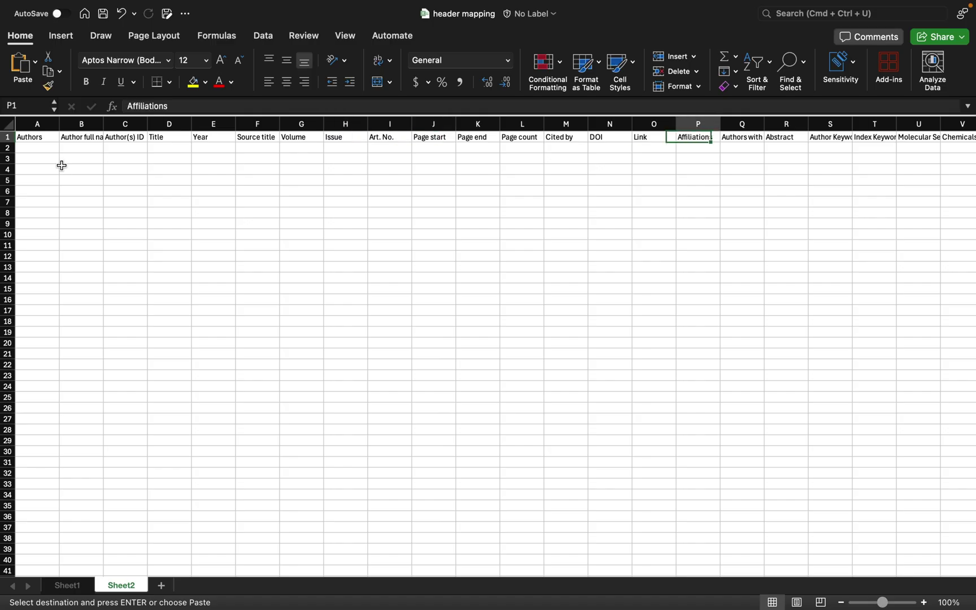
{"action": "key", "text": "Right"}
{"action": "key", "text": "Right"}
{"action": "key", "text": "Right"}
{"action": "key", "text": "Right"}
{"action": "key", "text": "Right"}
{"action": "key", "text": "Right"}
{"action": "key", "text": "Right"}
{"action": "key", "text": "Right"}
{"action": "key", "text": "Right"}
{"action": "key", "text": "Right"}
{"action": "key", "text": "Right"}
{"action": "key", "text": "Right"}
{"action": "key", "text": "Right"}
{"action": "key", "text": "Right"}
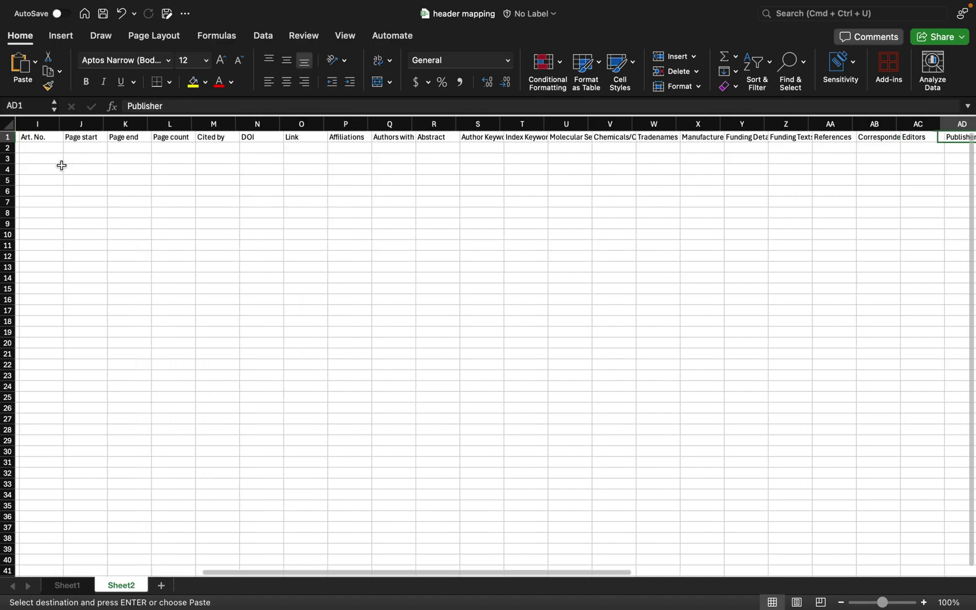
{"action": "key", "text": "Right"}
{"action": "key", "text": "Right"}
{"action": "key", "text": "Right"}
{"action": "key", "text": "Right"}
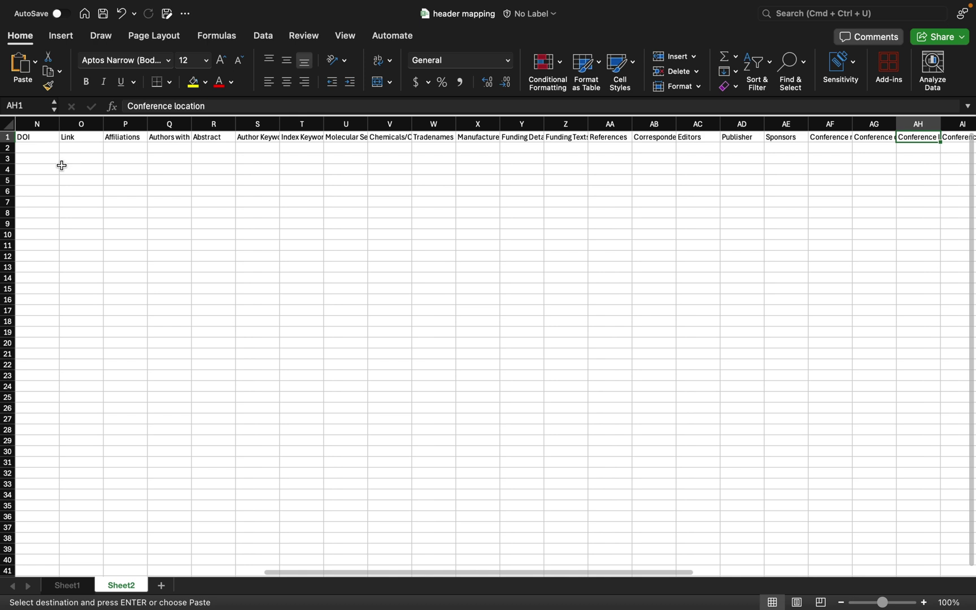
{"action": "key", "text": "Right"}
{"action": "key", "text": "Right"}
{"action": "key", "text": "Right"}
{"action": "key", "text": "Right"}
{"action": "key", "text": "Right"}
{"action": "key", "text": "Right"}
{"action": "key", "text": "Right"}
{"action": "key", "text": "Right"}
{"action": "key", "text": "Right"}
{"action": "key", "text": "Right"}
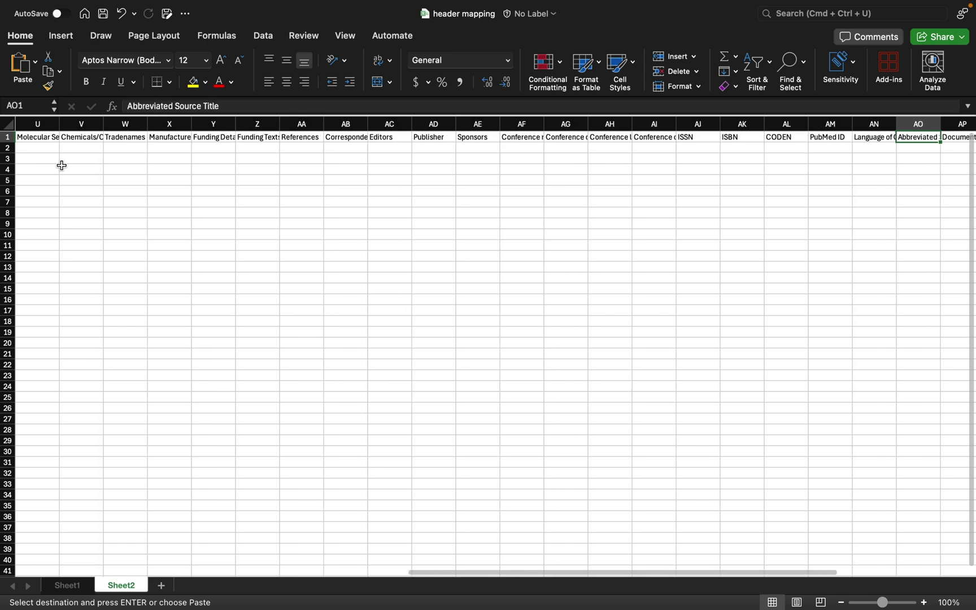
{"action": "key", "text": "Right"}
{"action": "key", "text": "Right"}
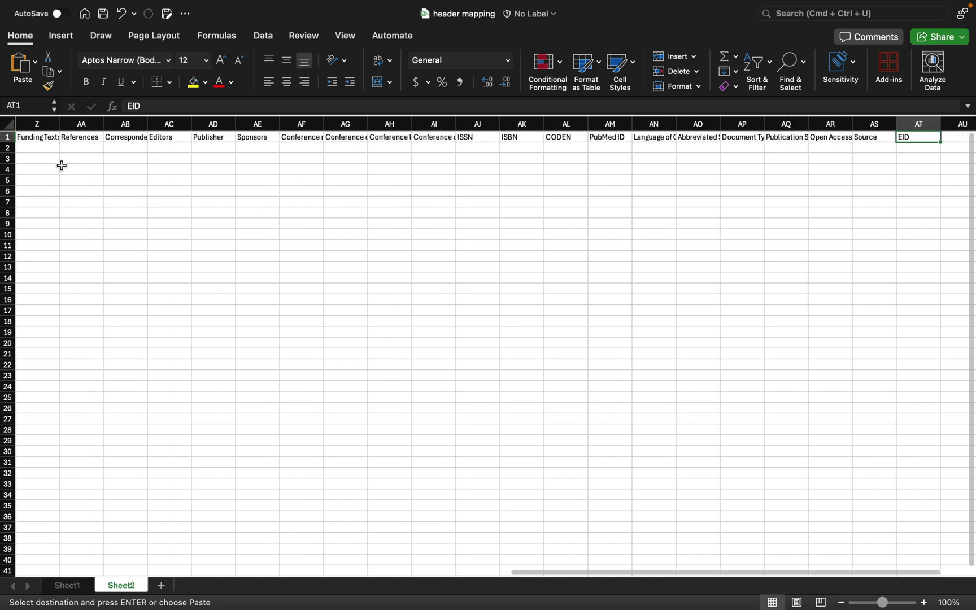
{"action": "key", "text": "Left"}
{"action": "key", "text": "Left"}
{"action": "key", "text": "Left"}
{"action": "key", "text": "Left"}
{"action": "key", "text": "Left"}
{"action": "key", "text": "Left"}
{"action": "key", "text": "Left"}
{"action": "key", "text": "Left"}
{"action": "key", "text": "Left"}
{"action": "key", "text": "Left"}
{"action": "key", "text": "Left"}
{"action": "key", "text": "Left"}
{"action": "key", "text": "Left"}
{"action": "key", "text": "Left"}
{"action": "key", "text": "Left"}
{"action": "key", "text": "Left"}
{"action": "key", "text": "Left"}
{"action": "key", "text": "Left"}
{"action": "key", "text": "Left"}
{"action": "key", "text": "Left"}
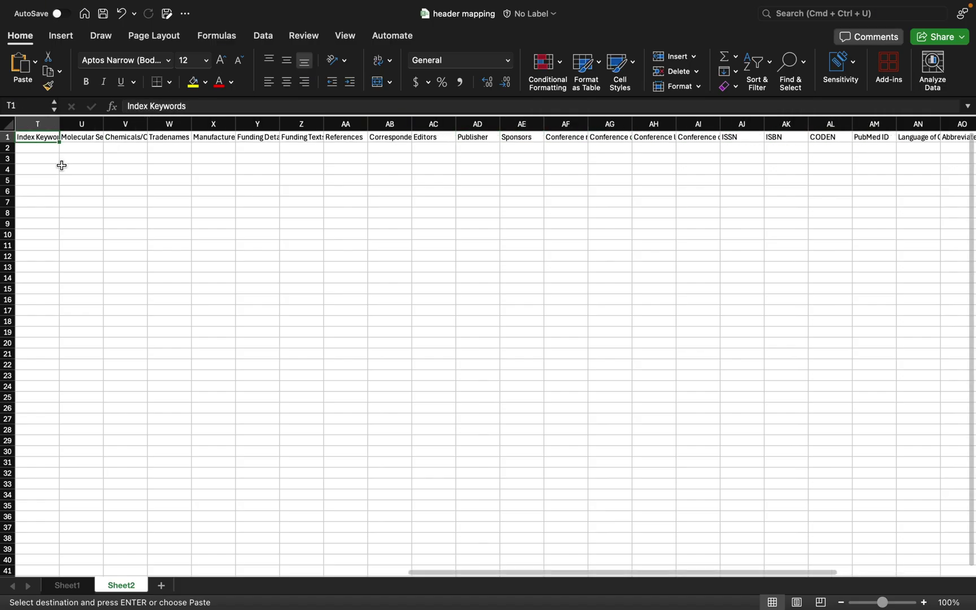
{"action": "key", "text": "Left"}
{"action": "key", "text": "Left"}
{"action": "key", "text": "Left"}
{"action": "key", "text": "Left"}
{"action": "key", "text": "Left"}
{"action": "key", "text": "Left"}
{"action": "key", "text": "Left"}
{"action": "key", "text": "Left"}
{"action": "key", "text": "Left"}
{"action": "key", "text": "Left"}
{"action": "key", "text": "Left"}
{"action": "key", "text": "Left"}
{"action": "key", "text": "Left"}
{"action": "key", "text": "Left"}
{"action": "key", "text": "Left"}
{"action": "key", "text": "Left"}
{"action": "key", "text": "Left"}
{"action": "key", "text": "Left"}
{"action": "key", "text": "Left"}
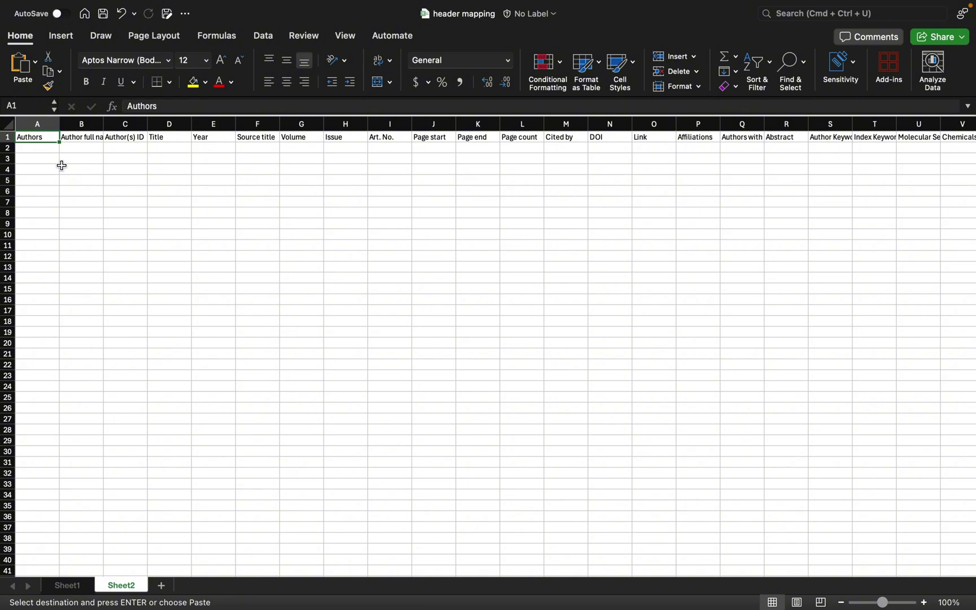
Start an INDEX formula in A2 of Sheet2, below Authors, with Sheet1!A1:B80 as its array
{"action": "key", "text": "Down"}
{"action": "scroll", "coordinate": [223, 300], "scroll_direction": "up", "scroll_amount": 5}
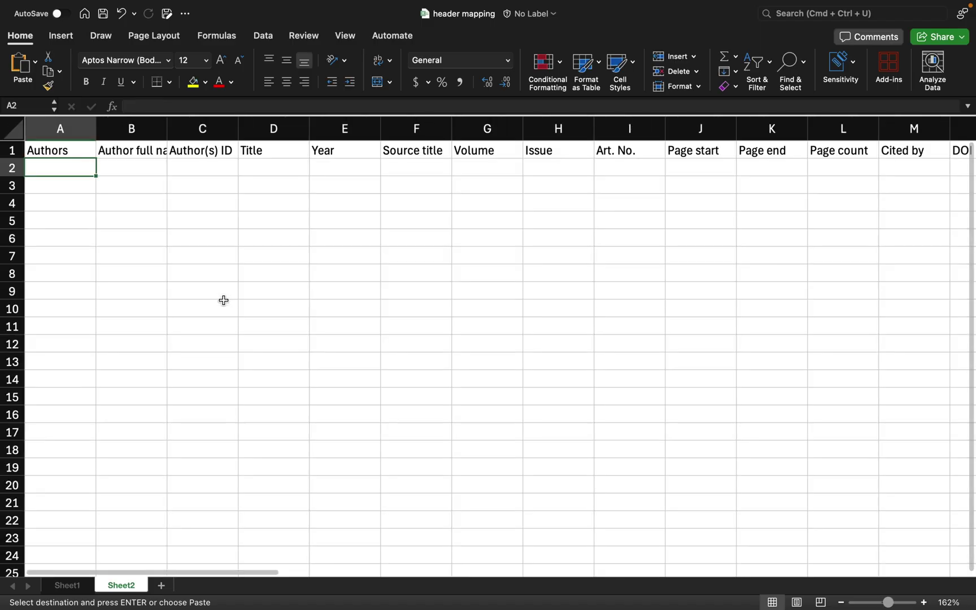
{"action": "scroll", "coordinate": [124, 265], "scroll_direction": "up", "scroll_amount": 3}
{"action": "type", "text": "="}
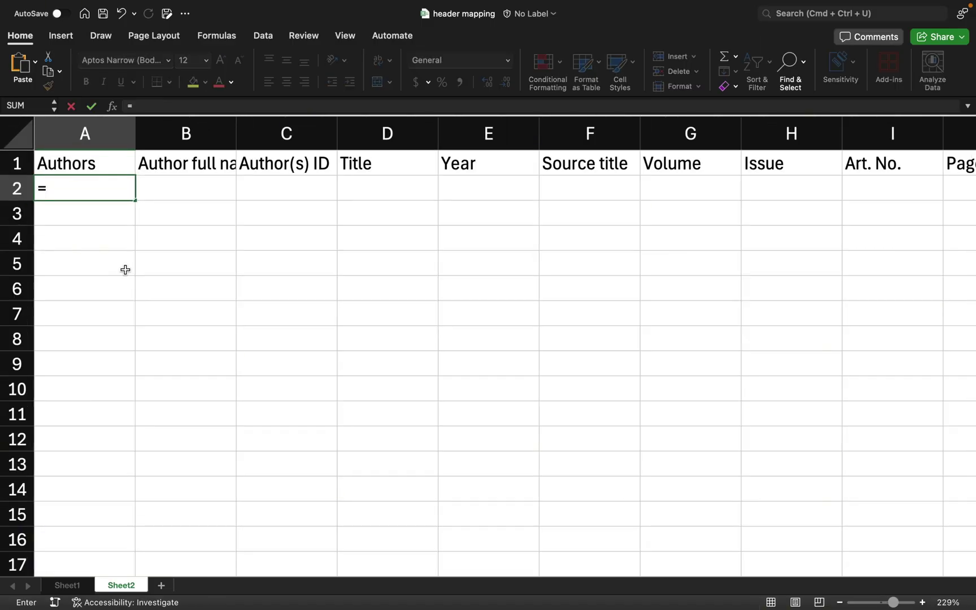
{"action": "type", "text": "index("}
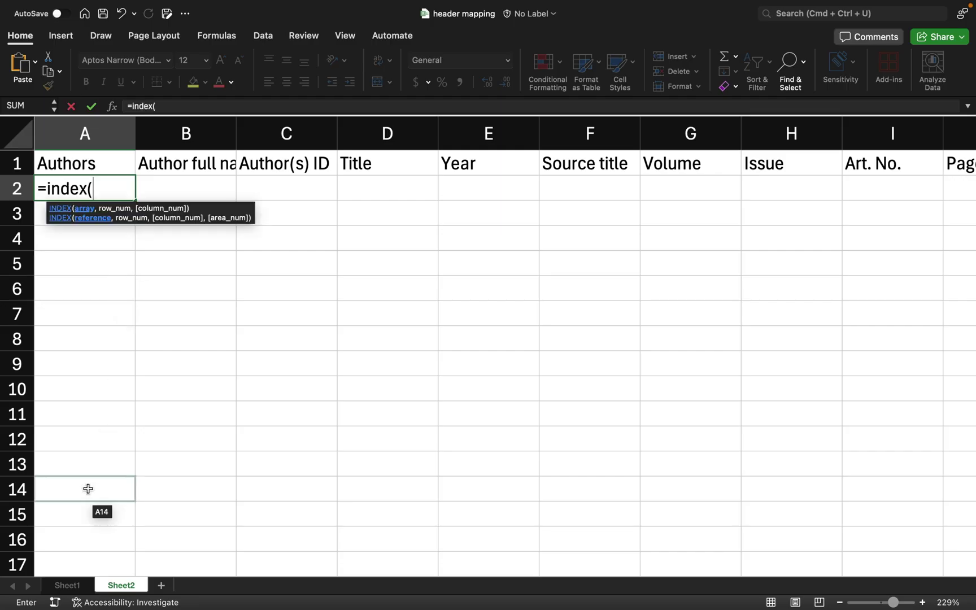
{"action": "left_click", "coordinate": [67, 585]}
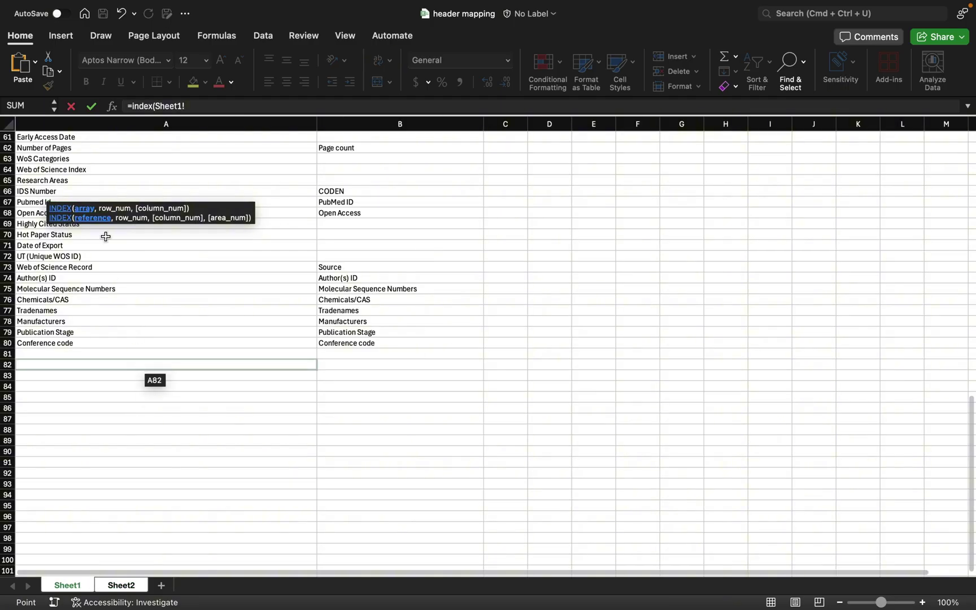
{"action": "left_click_drag", "start_coordinate": [361, 343], "coordinate": [30, 91]}
{"action": "type", "text": ","}
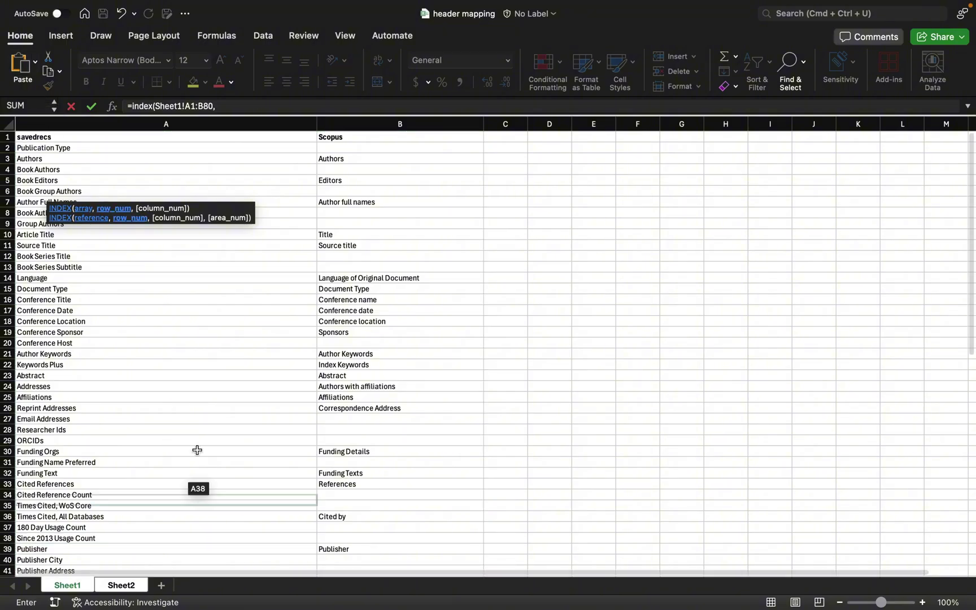
Add a MATCH function as the INDEX row argument, with Sheet2!A1 as its lookup value
{"action": "left_click", "coordinate": [238, 105]}
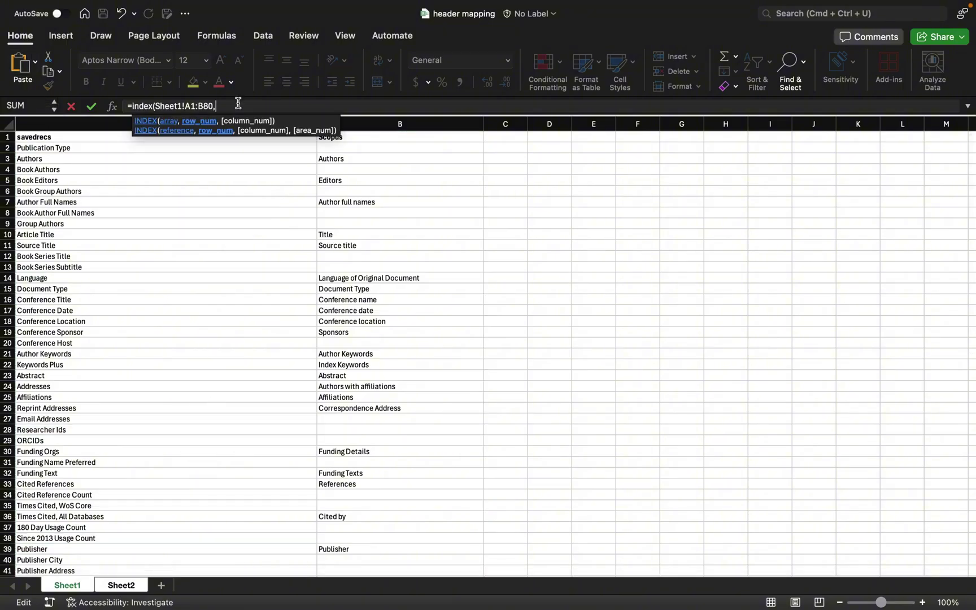
{"action": "type", "text": "match("}
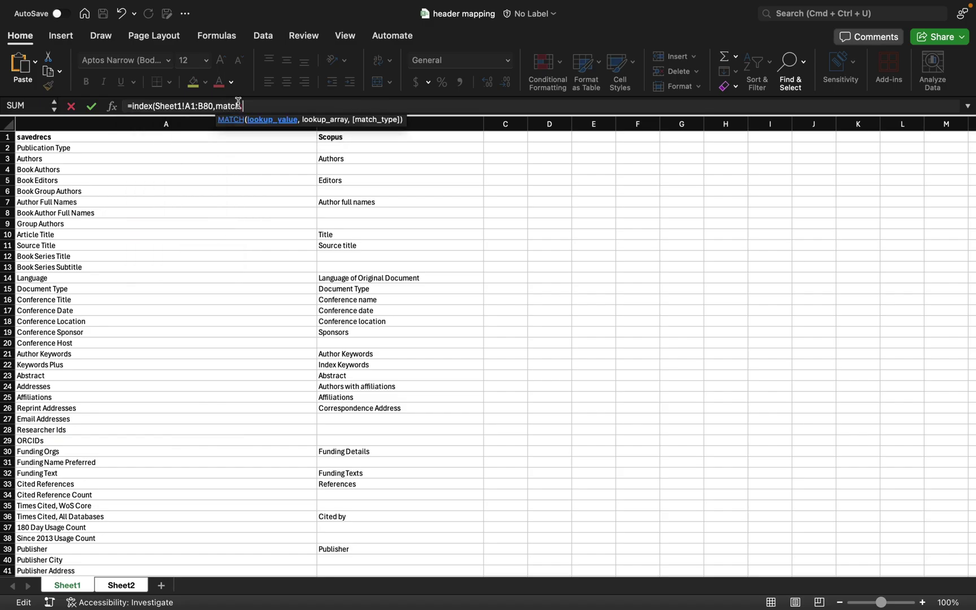
{"action": "left_click", "coordinate": [73, 585]}
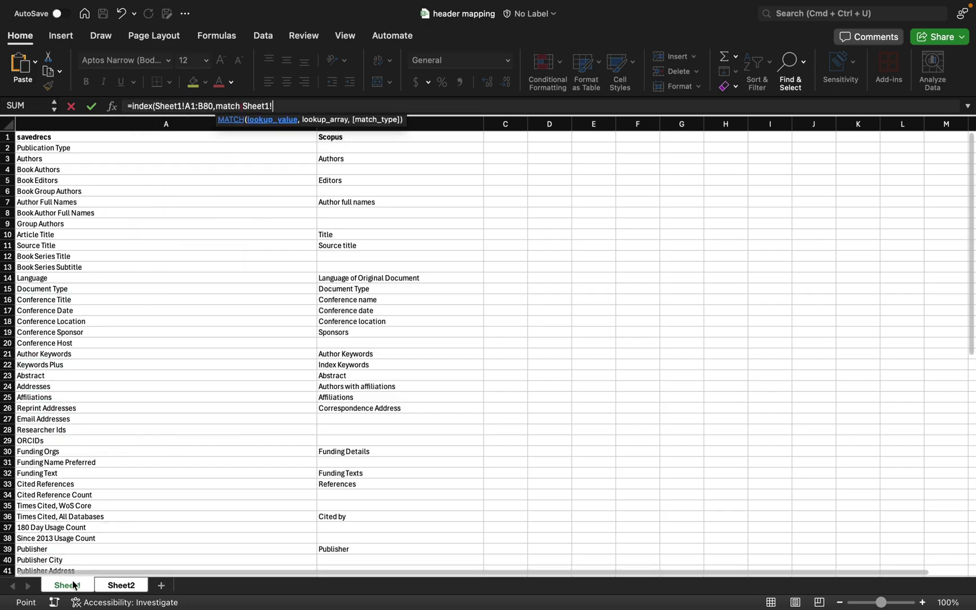
{"action": "key", "text": "ctrl+Page_Down"}
{"action": "left_click", "coordinate": [84, 168]}
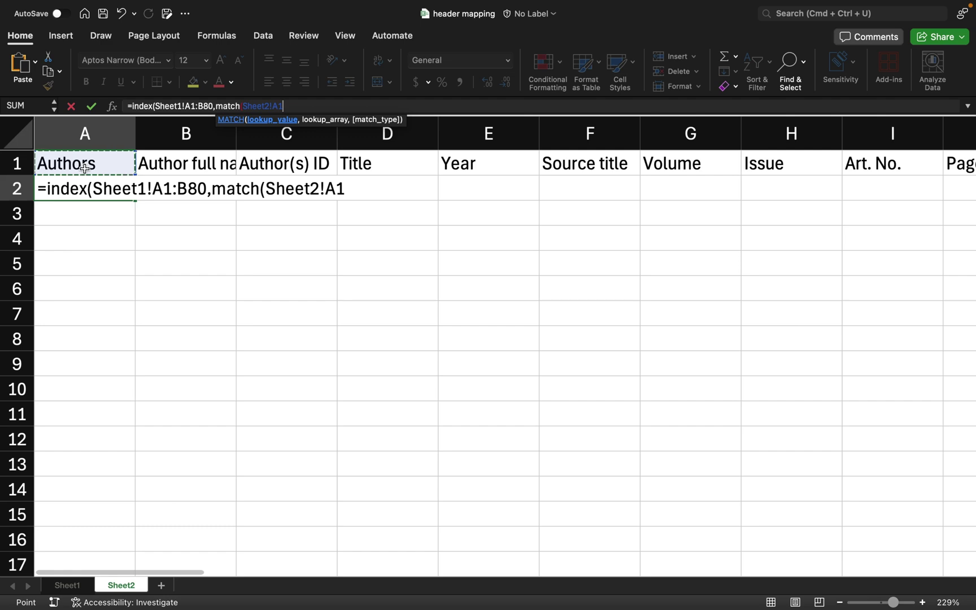
{"action": "type", "text": ","}
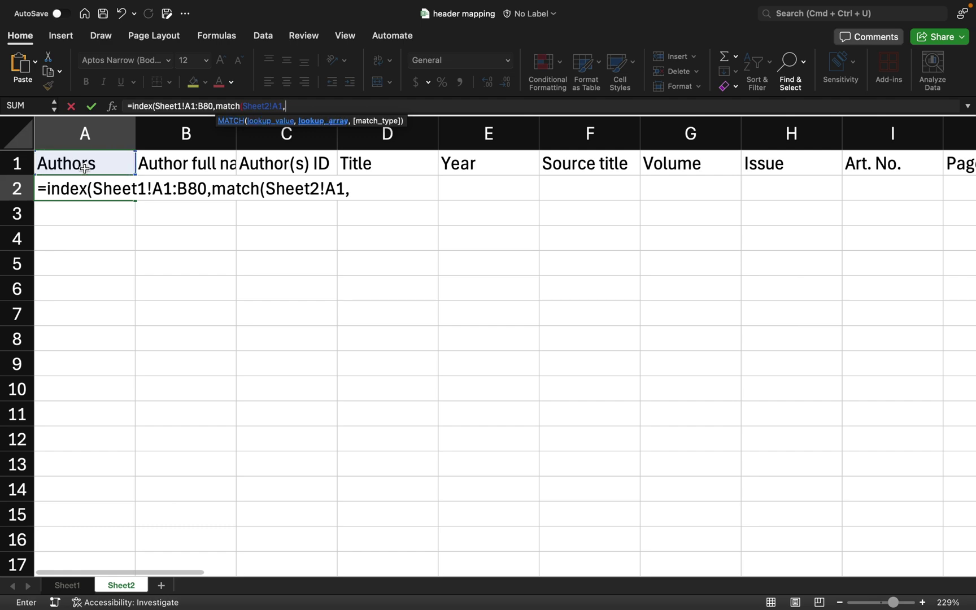
Set the MATCH lookup array to Sheet1!B1:B80 with match type 0 for an exact match
{"action": "left_click", "coordinate": [76, 586]}
{"action": "left_click", "coordinate": [379, 148]}
{"action": "left_click_drag", "start_coordinate": [390, 137], "coordinate": [480, 474]}
{"action": "left_click_drag", "start_coordinate": [392, 608], "coordinate": [430, 250]}
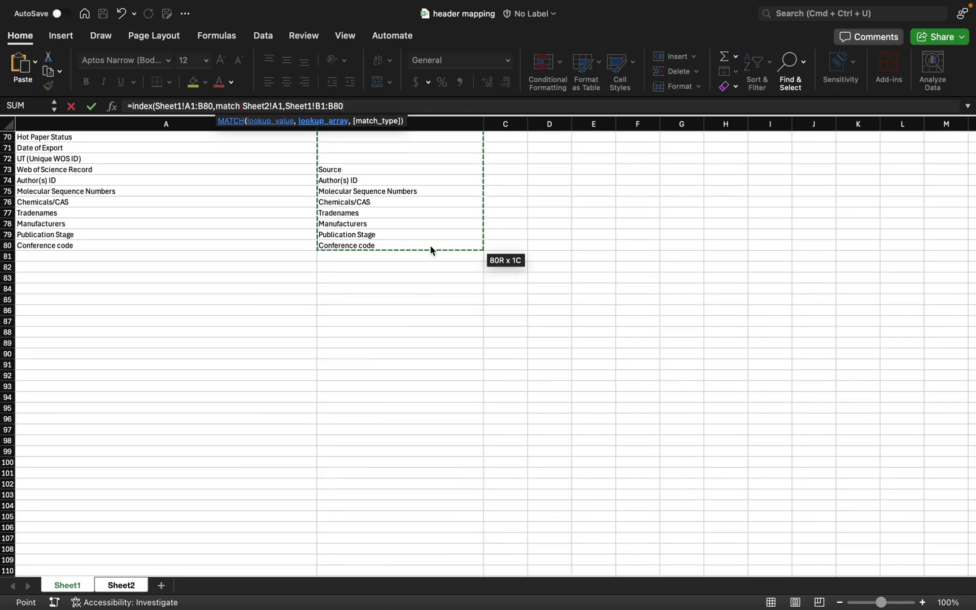
{"action": "type", "text": ","}
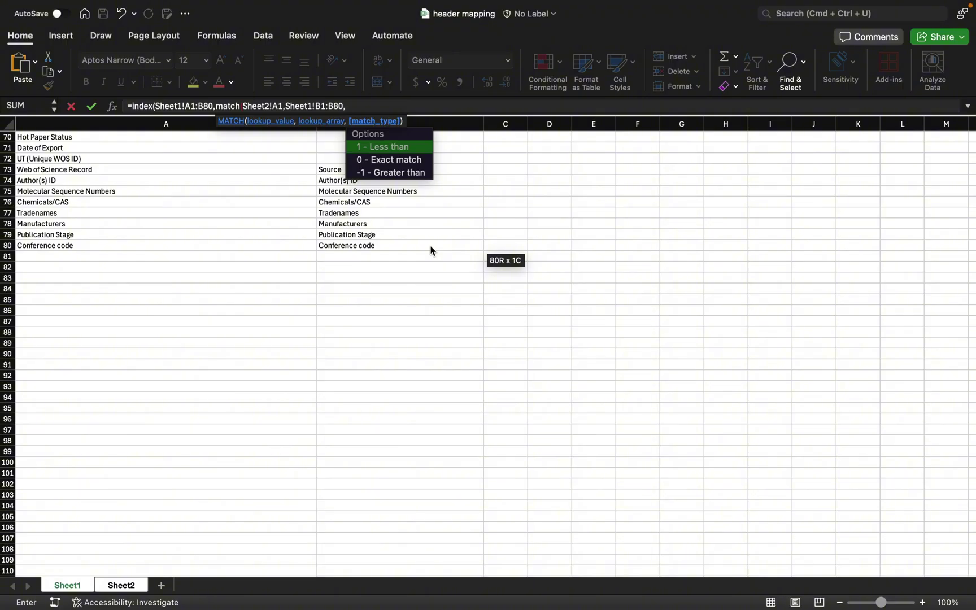
{"action": "type", "text": "0)"}
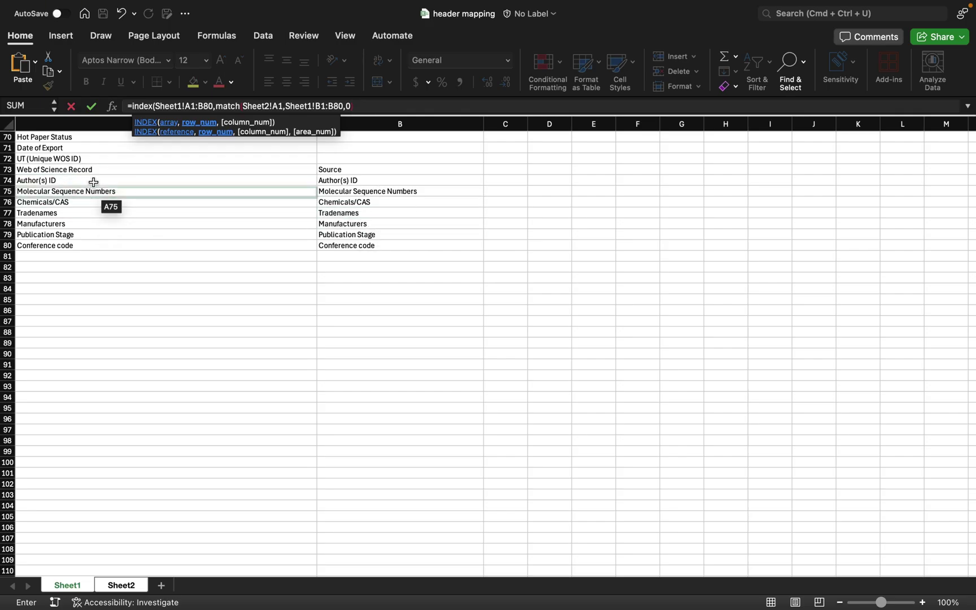
Finish the INDEX formula with a 1 after the MATCH part and accept the proposed correction that multiplies MATCH by 1
{"action": "type", "text": "),1"}
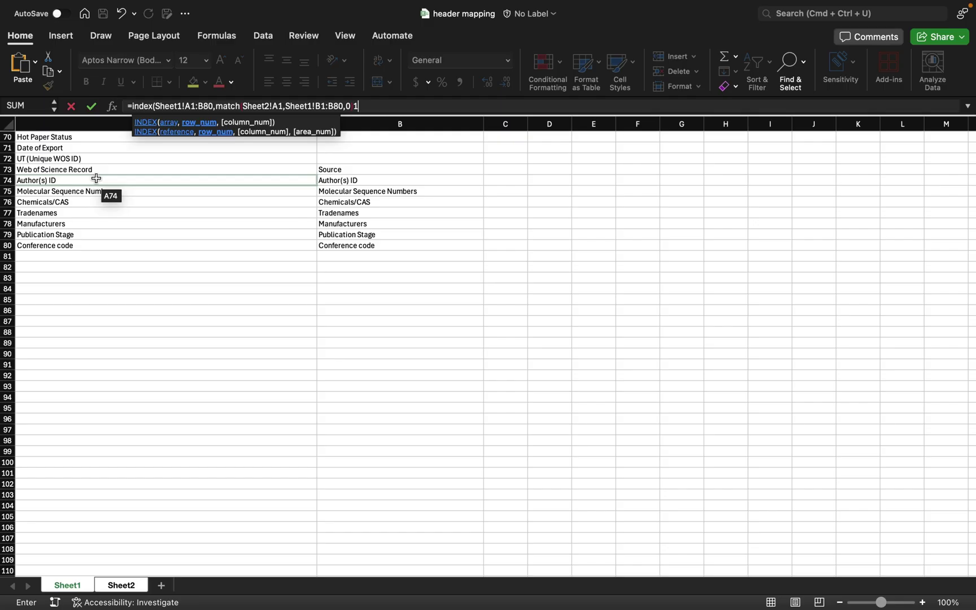
{"action": "type", "text": ")"}
{"action": "key", "text": "Return"}
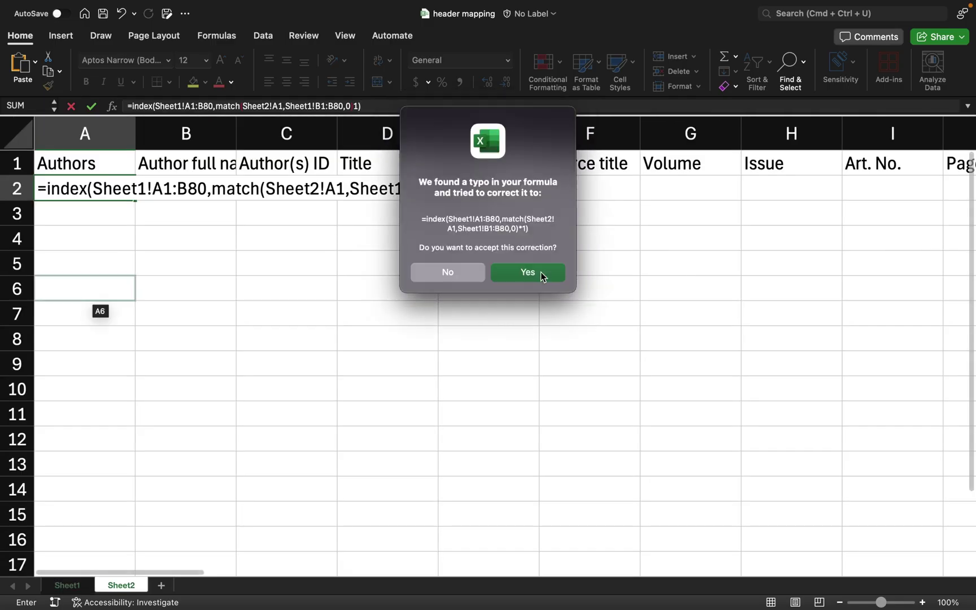
{"action": "left_click", "coordinate": [524, 273]}
Make the INDEX array reference in A2 absolute, as Sheet1!$A$1:$B$80
{"action": "double_click", "coordinate": [161, 188]}
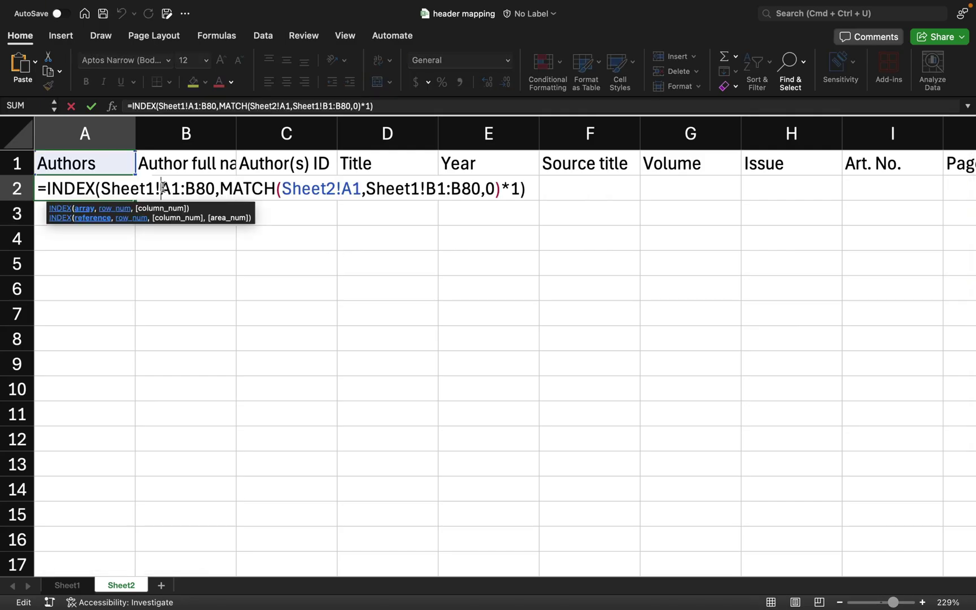
{"action": "type", "text": "$A$"}
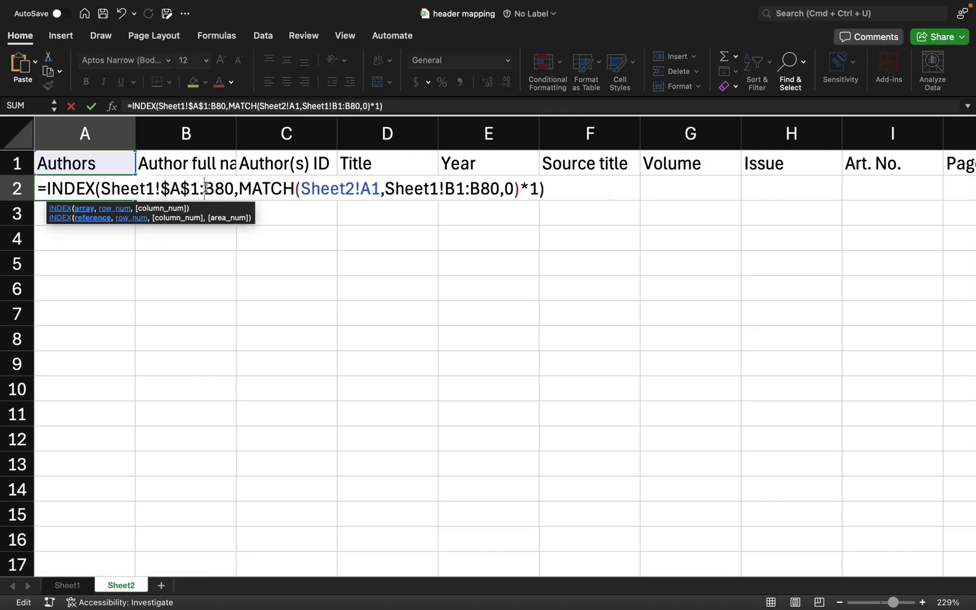
{"action": "left_click", "coordinate": [206, 188]}
{"action": "type", "text": "$"}
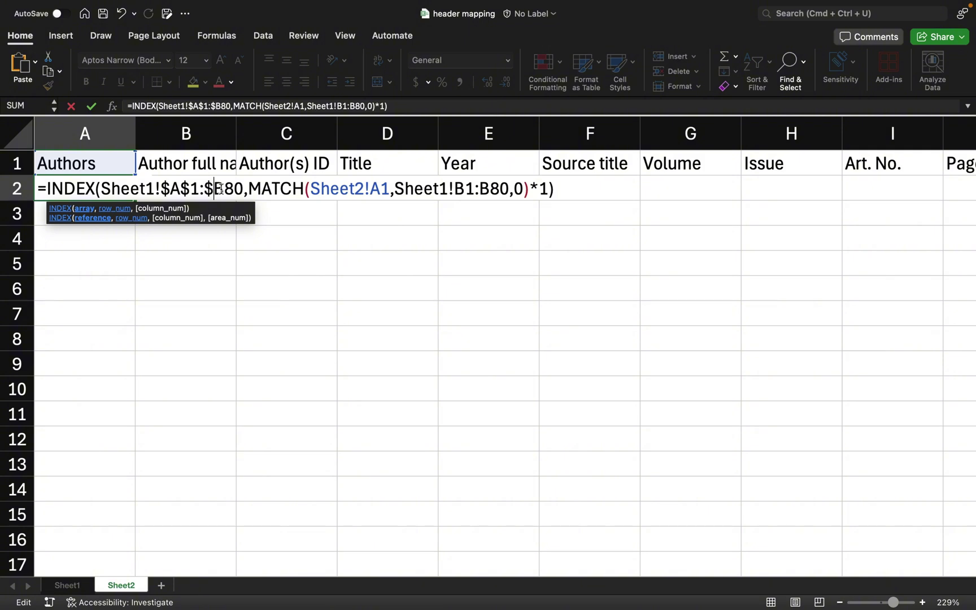
{"action": "left_click", "coordinate": [225, 188]}
{"action": "type", "text": "$"}
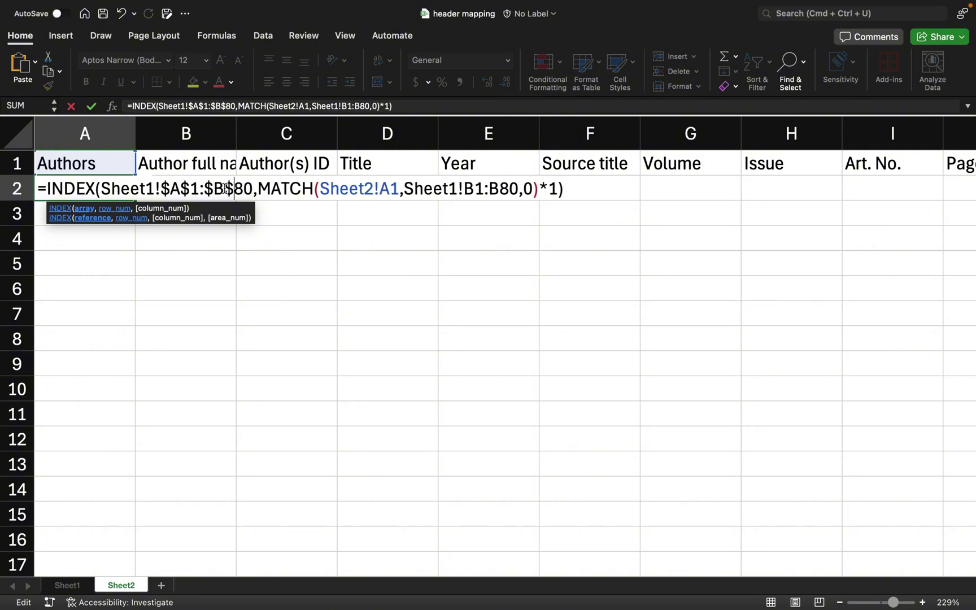
Replace the formula in A2 with =INDEX(Sheet1!$A$1:$B$80,MATCH(Sheet2!A1,Sheet1!$B$1:$B$80,0),1)
{"action": "key", "text": "super+a"}
{"action": "key", "text": "super+v"}
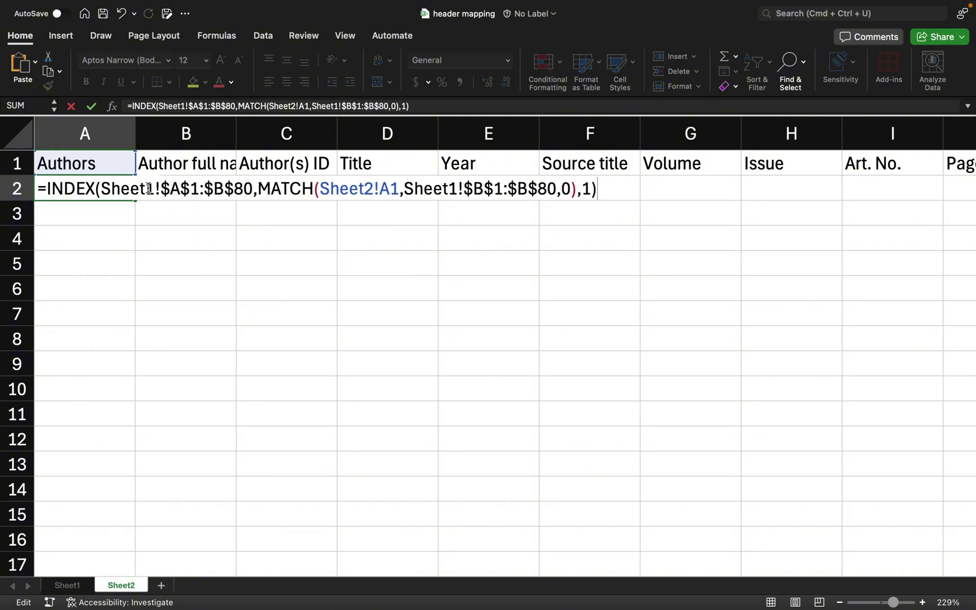
{"action": "key", "text": "Return"}
{"action": "left_click", "coordinate": [79, 192]}
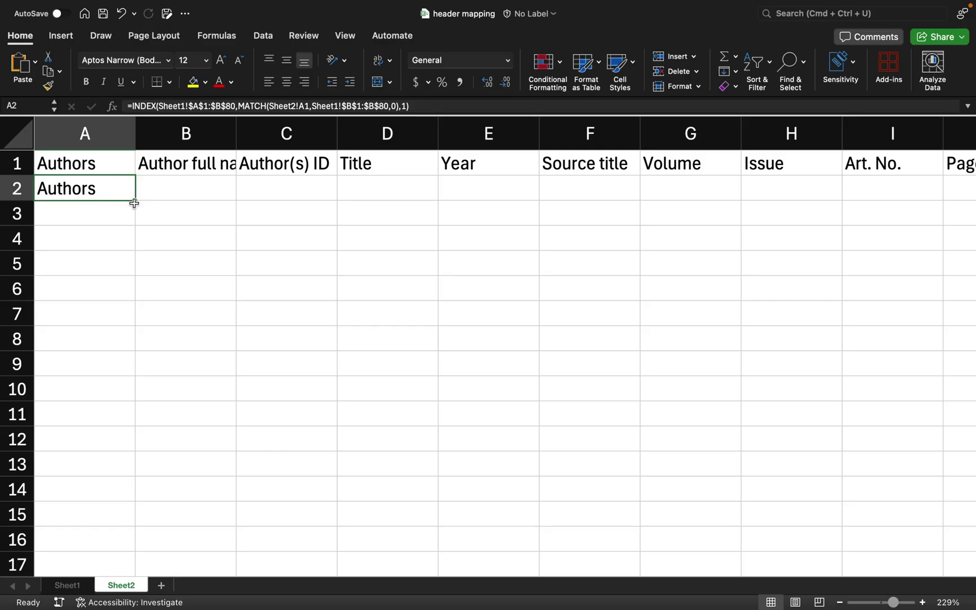
Fill the A2 formula across row 2 through column AT and review the mapped headers
{"action": "left_click_drag", "start_coordinate": [134, 204], "coordinate": [842, 214]}
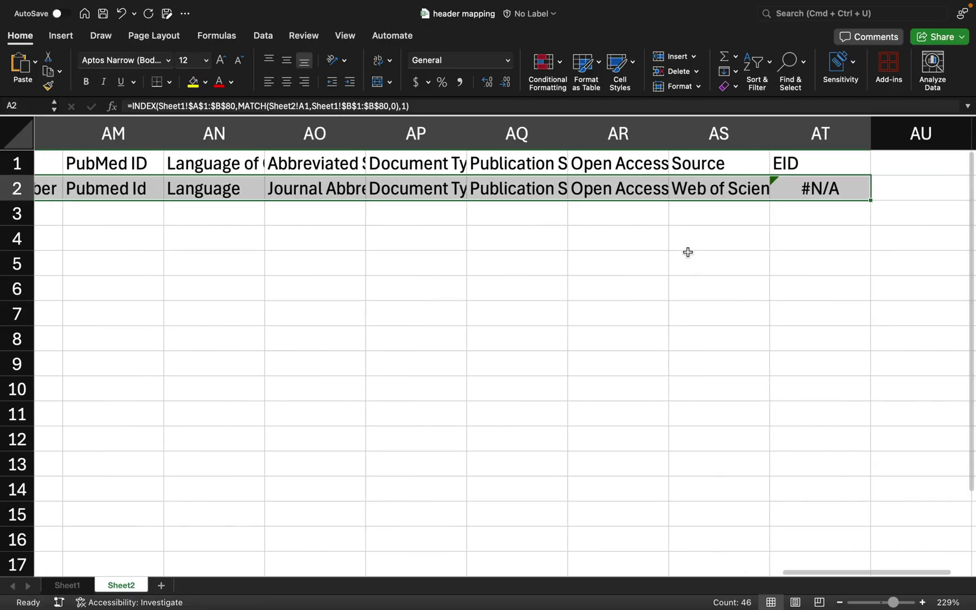
{"action": "scroll", "coordinate": [687, 252], "scroll_direction": "left", "scroll_amount": 15}
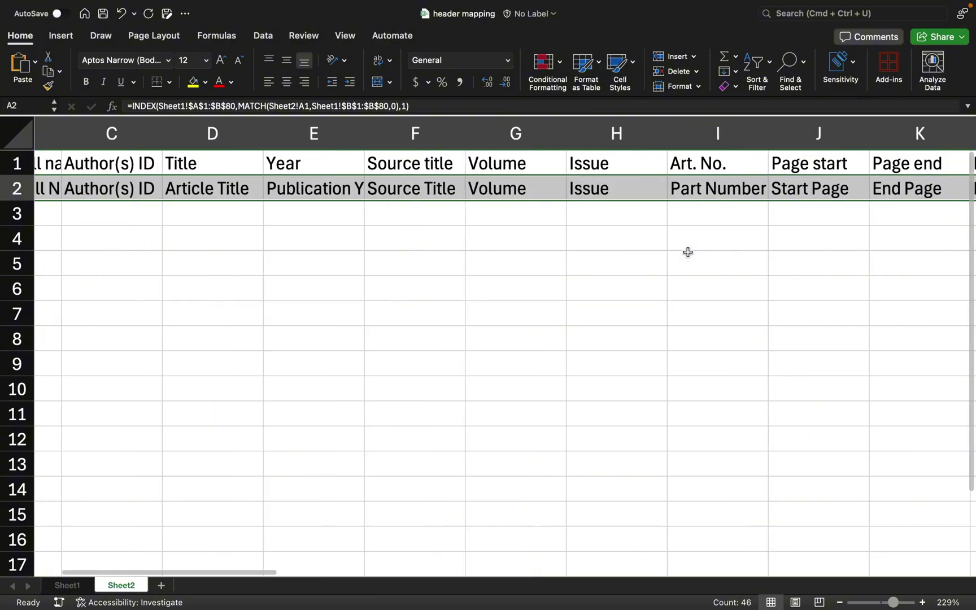
{"action": "scroll", "coordinate": [687, 252], "scroll_direction": "left", "scroll_amount": 3}
Add an EID mapping pair in row 81 of Sheet1, entering EID in both columns A and B
{"action": "key", "text": "ctrl+Page_Up"}
{"action": "left_click", "coordinate": [332, 284]}
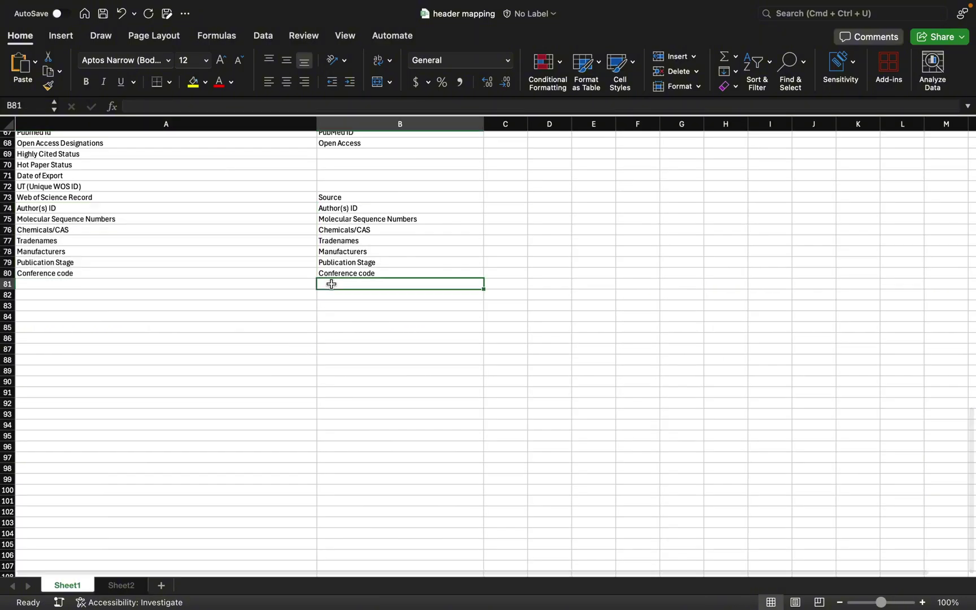
{"action": "type", "text": "EID"}
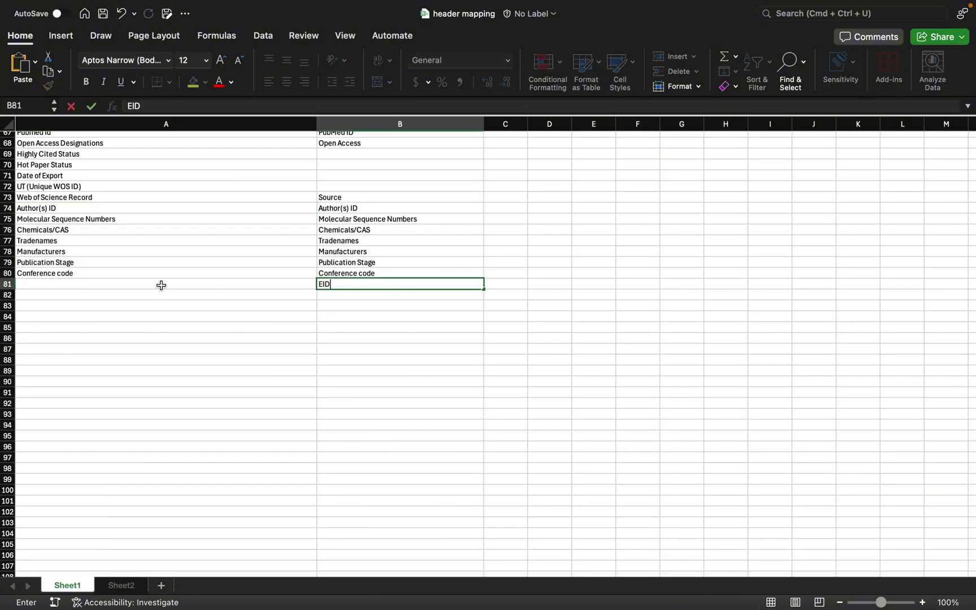
{"action": "left_click", "coordinate": [150, 283]}
{"action": "type", "text": "EID"}
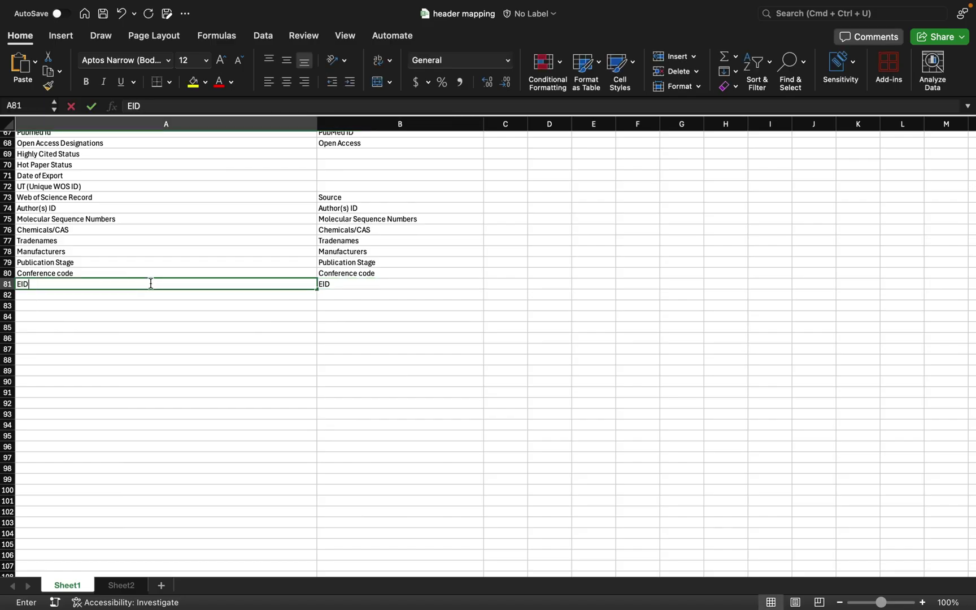
{"action": "key", "text": "Return"}
Copy the EID header from AT1 of Sheet2 into cell A81 of Sheet1
{"action": "left_click", "coordinate": [113, 585]}
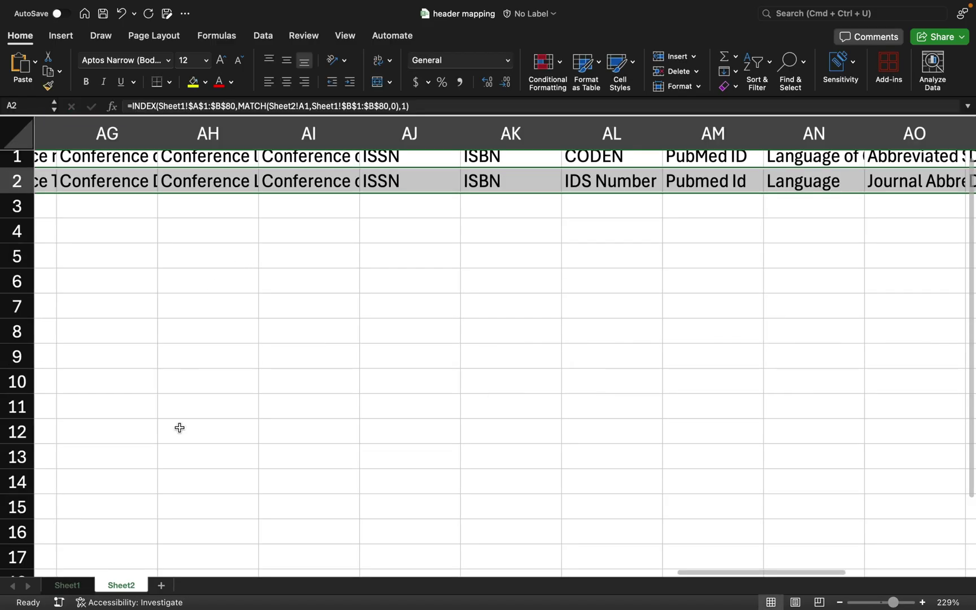
{"action": "scroll", "coordinate": [388, 216], "scroll_direction": "right", "scroll_amount": 8}
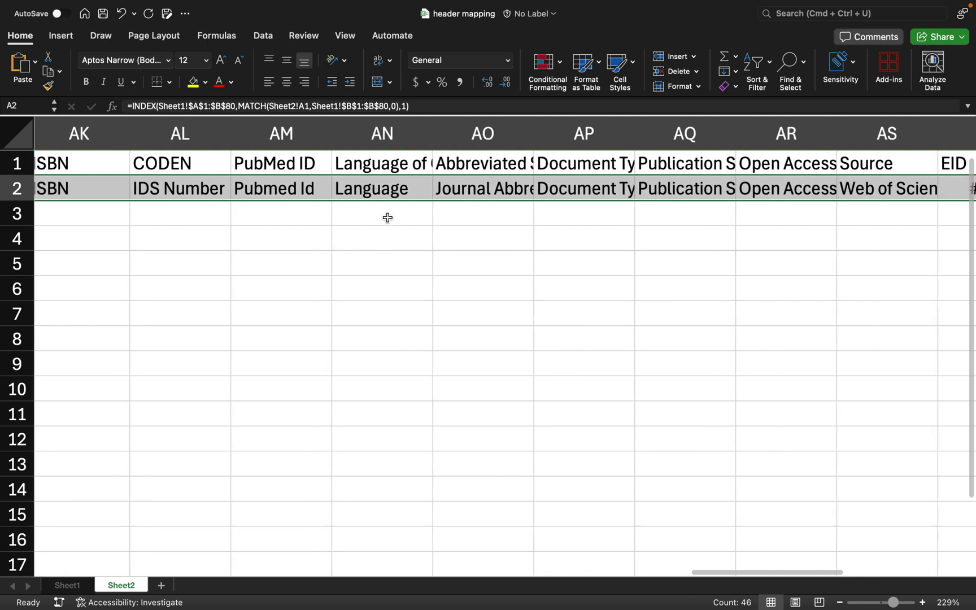
{"action": "scroll", "coordinate": [388, 217], "scroll_direction": "right", "scroll_amount": 5}
{"action": "left_click", "coordinate": [481, 163]}
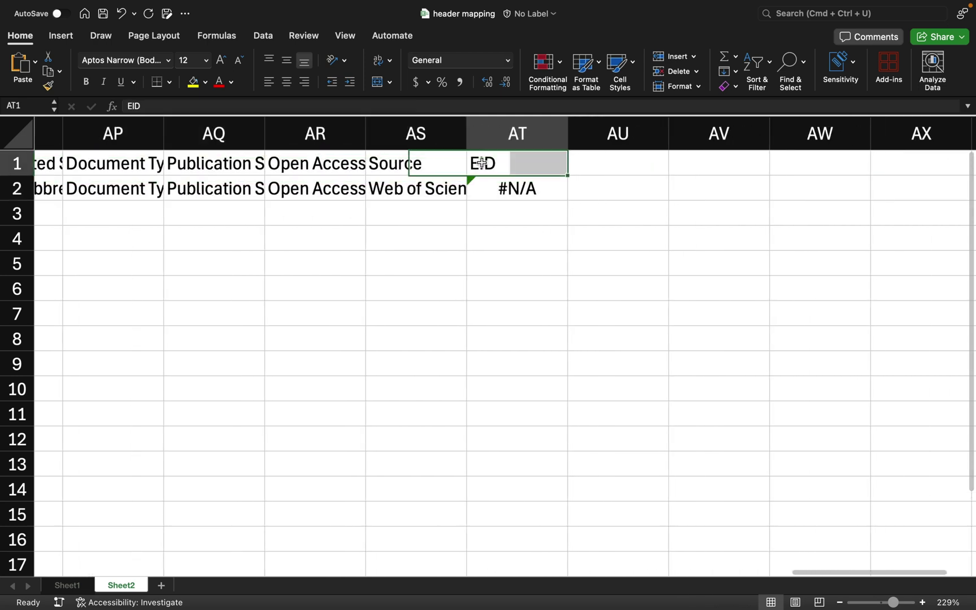
{"action": "key", "text": "super+c"}
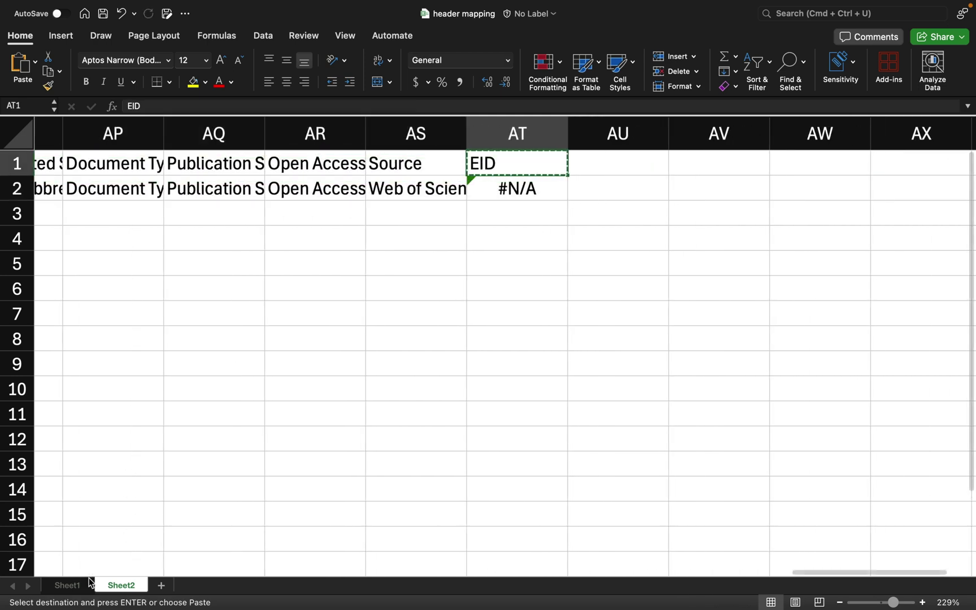
{"action": "key", "text": "ctrl+Page_Up"}
{"action": "key", "text": "super+v"}
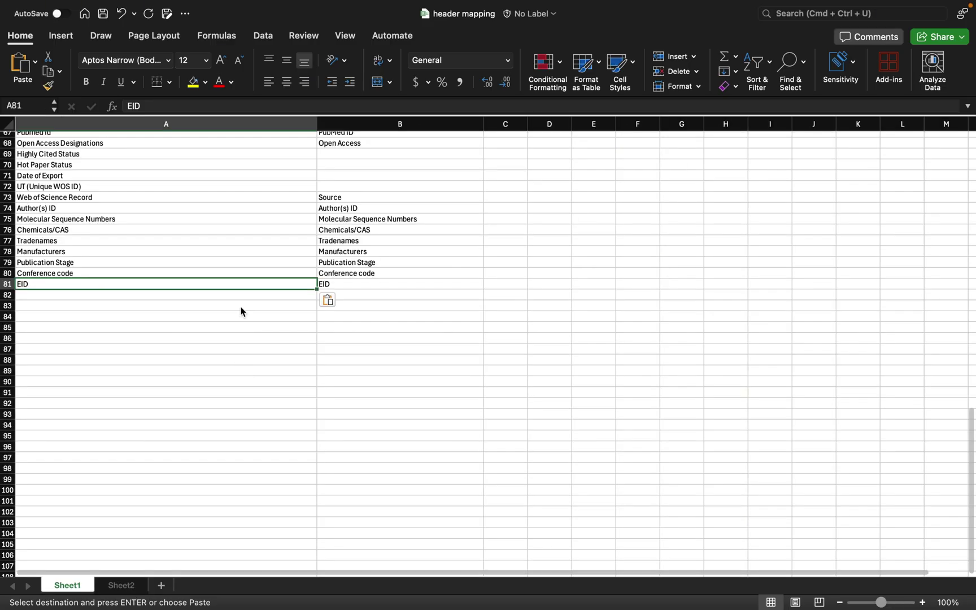
Extend both ranges in the Sheet2 A2 formula to row 81, as $A$1:$B$81 and $B$1:$B$81
{"action": "key", "text": "ctrl+Page_Down"}
{"action": "scroll", "coordinate": [239, 305], "scroll_direction": "left", "scroll_amount": 15}
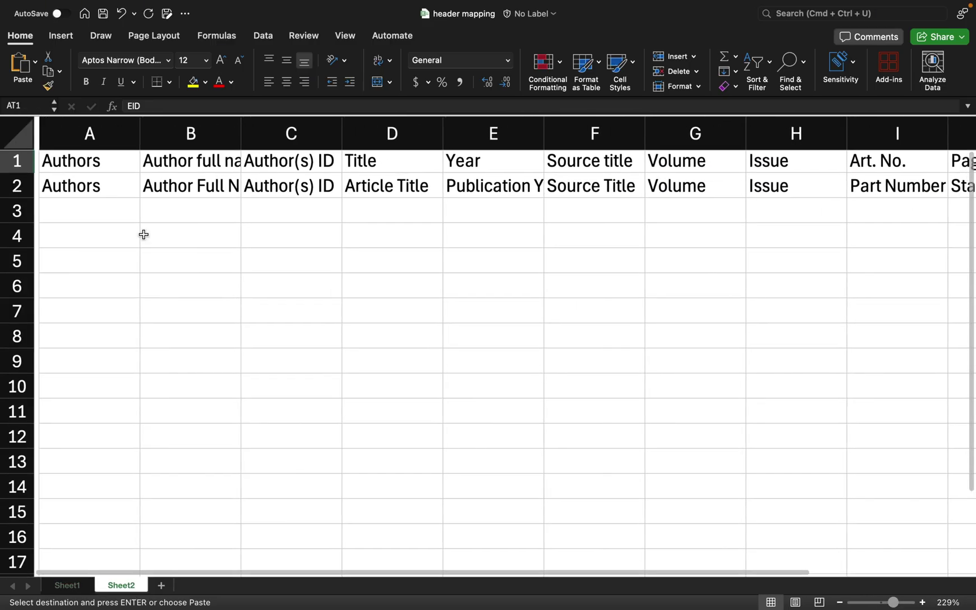
{"action": "left_click", "coordinate": [250, 191]}
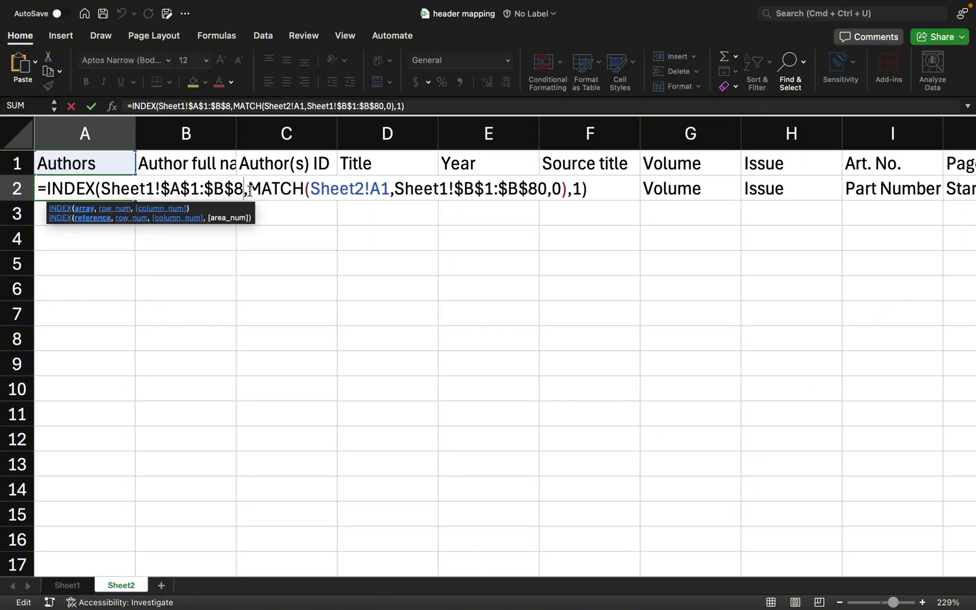
{"action": "type", "text": "1"}
{"action": "left_click", "coordinate": [556, 192]}
{"action": "key", "text": "BackSpace"}
{"action": "type", "text": "1"}
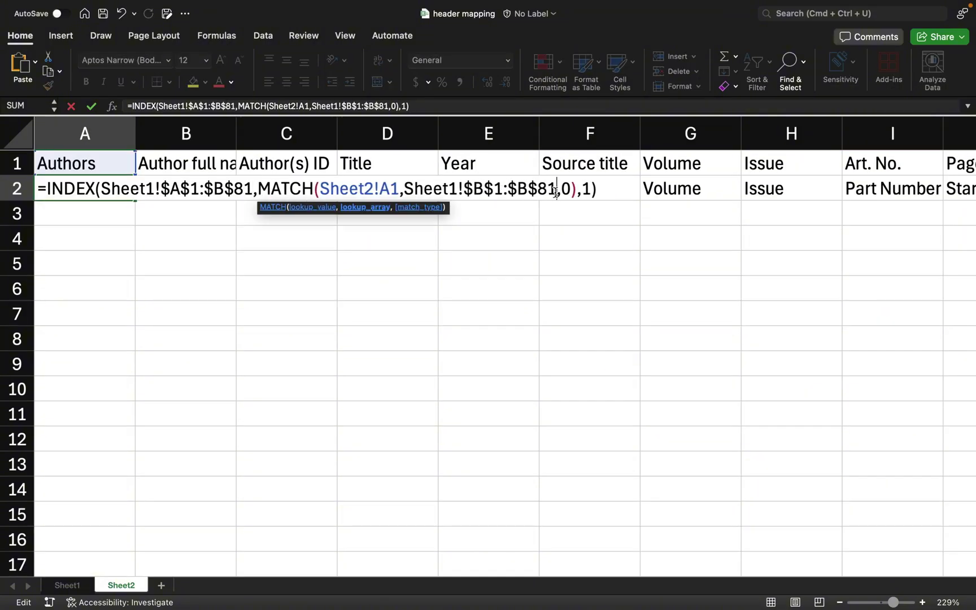
{"action": "key", "text": "Return"}
Refill the updated A2 formula across row 2 through the EID column AT
{"action": "key", "text": "Up"}
{"action": "key", "text": "super+shift+Right"}
{"action": "key", "text": "super+r"}
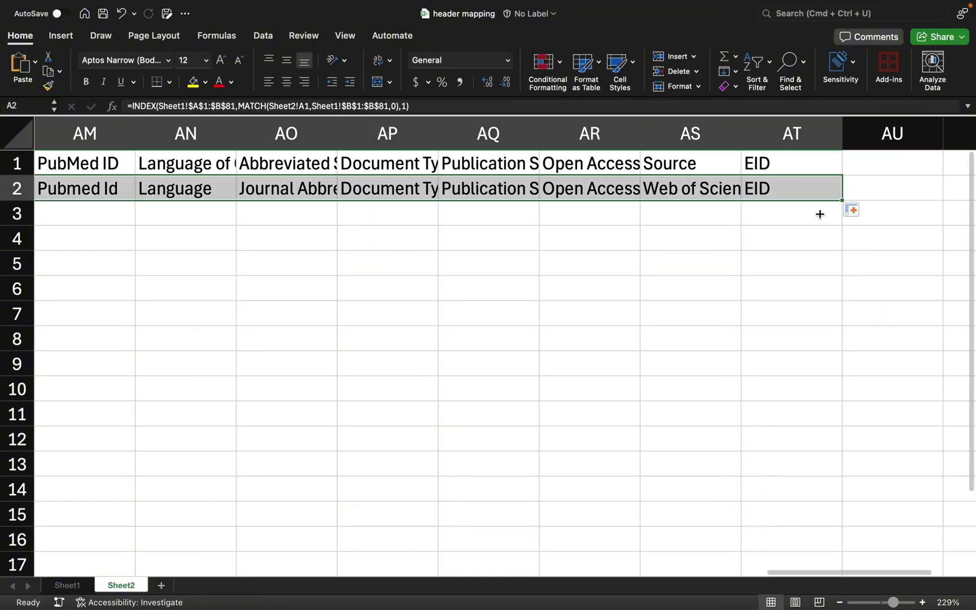
{"action": "left_click", "coordinate": [626, 217]}
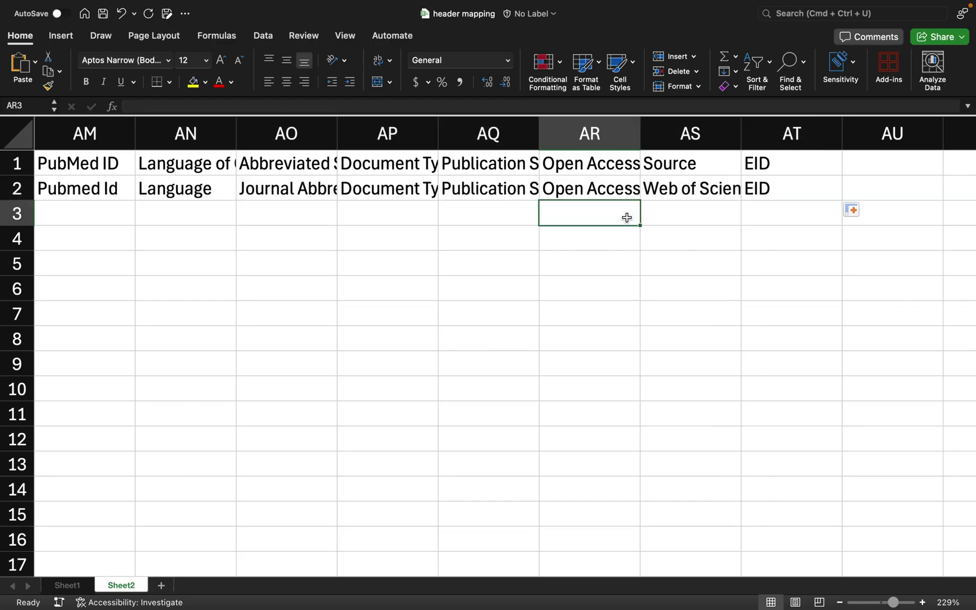
Copy row 2 of Sheet2 and paste it as values into row 3
{"action": "scroll", "coordinate": [627, 217], "scroll_direction": "left", "scroll_amount": 11}
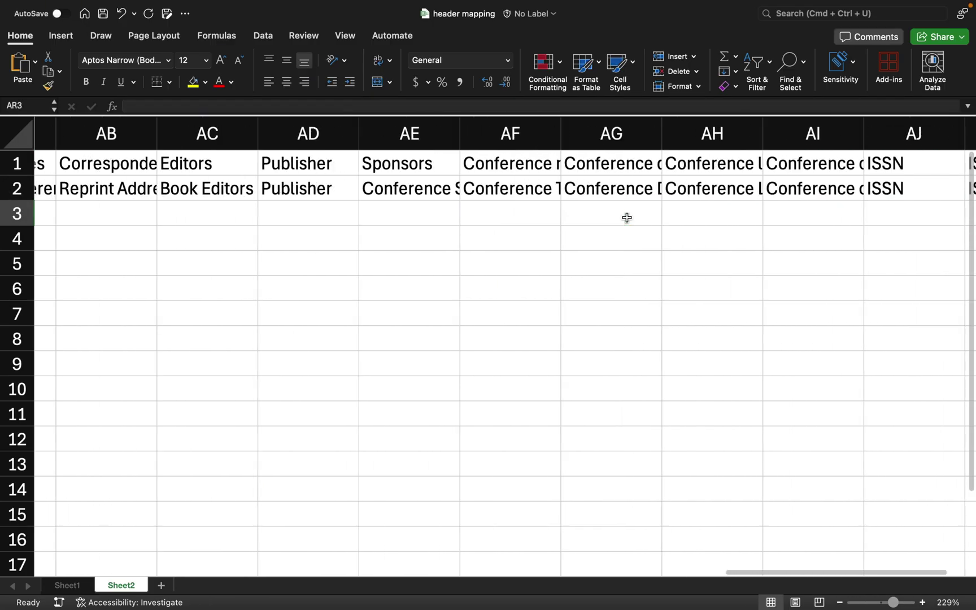
{"action": "scroll", "coordinate": [626, 217], "scroll_direction": "left", "scroll_amount": 20}
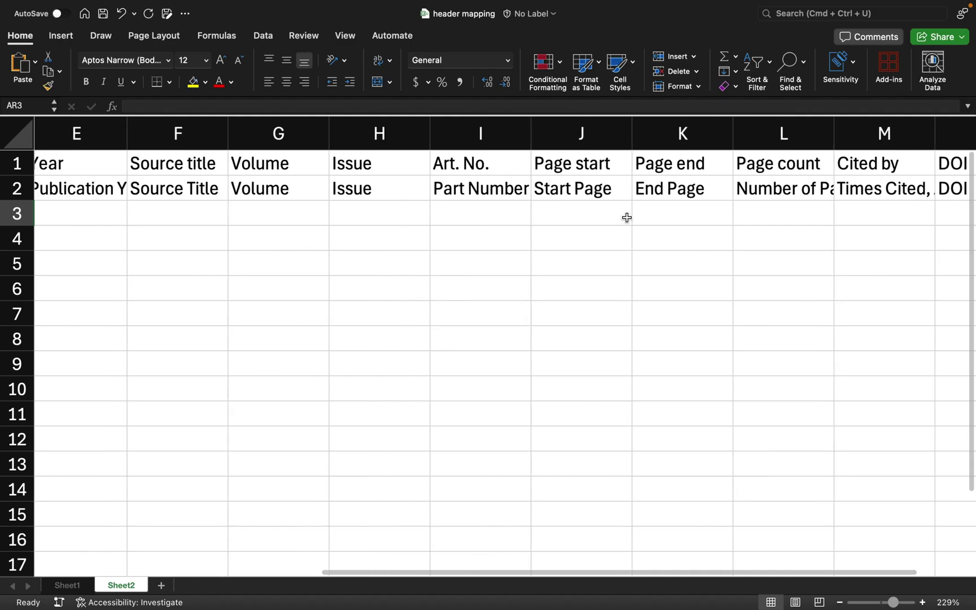
{"action": "scroll", "coordinate": [626, 217], "scroll_direction": "left", "scroll_amount": 4}
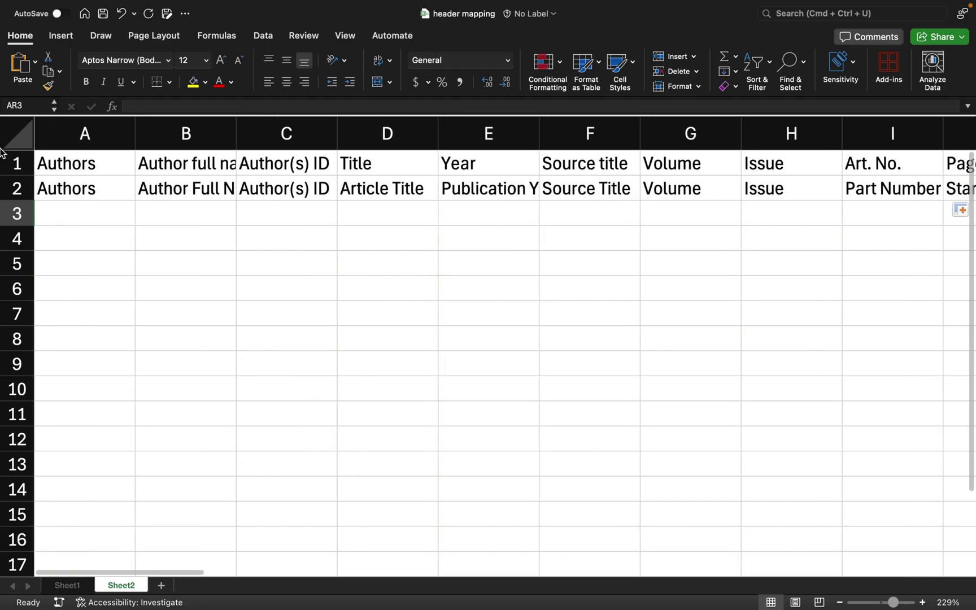
{"action": "left_click", "coordinate": [15, 187]}
{"action": "right_click", "coordinate": [14, 187]}
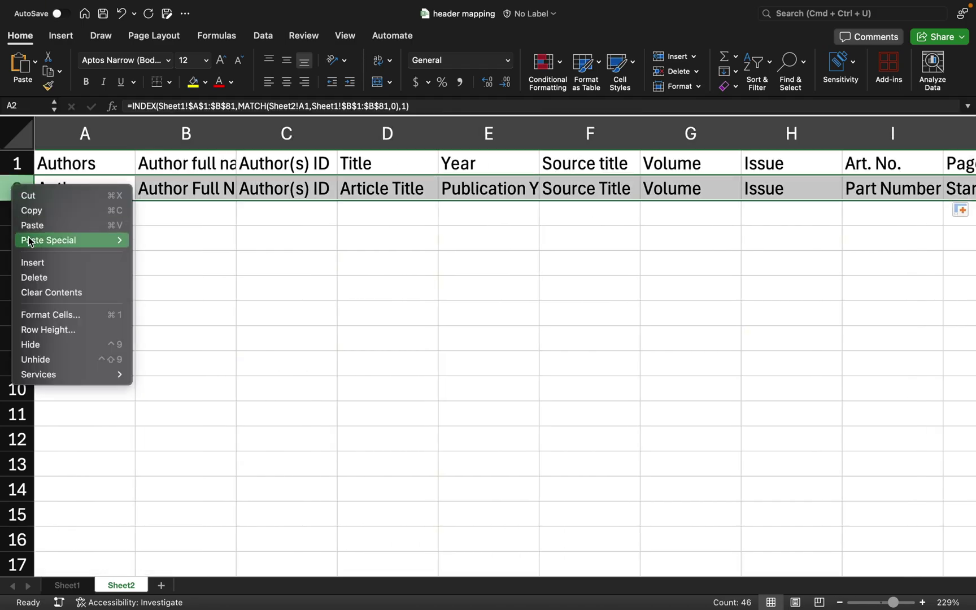
{"action": "left_click", "coordinate": [32, 210]}
{"action": "right_click", "coordinate": [81, 215]}
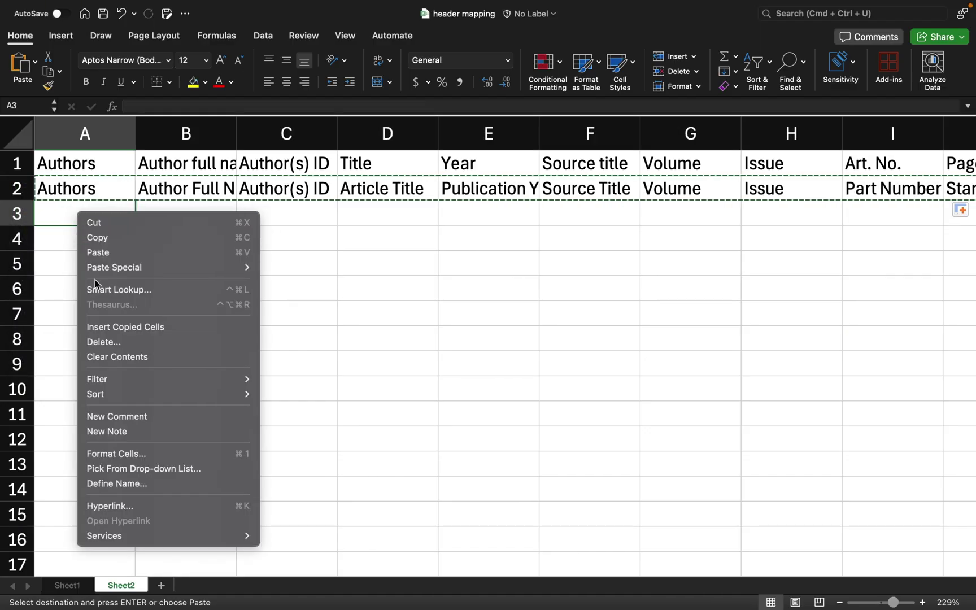
{"action": "mouse_move", "coordinate": [141, 267]}
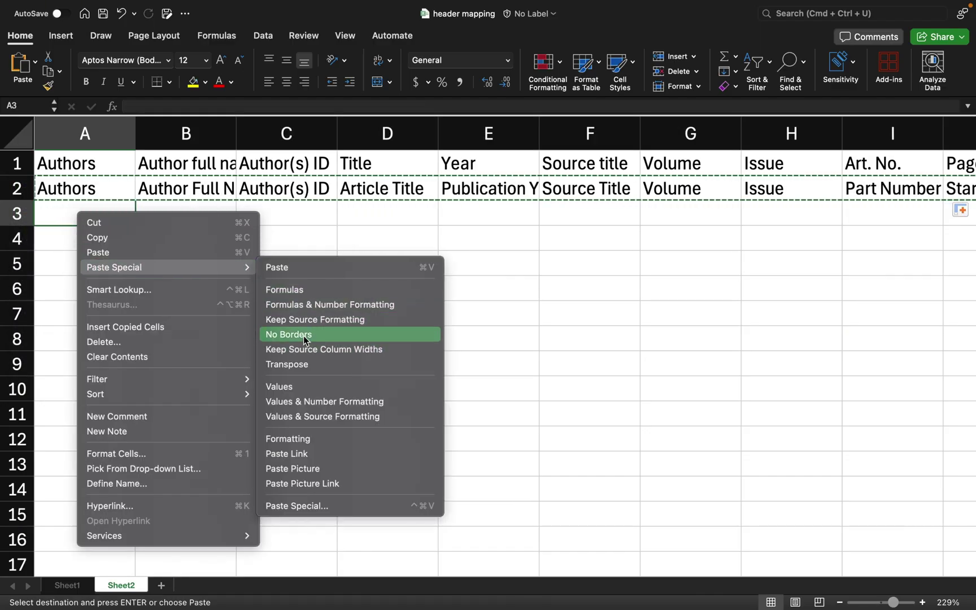
{"action": "left_click", "coordinate": [412, 320]}
{"action": "left_click", "coordinate": [412, 319]}
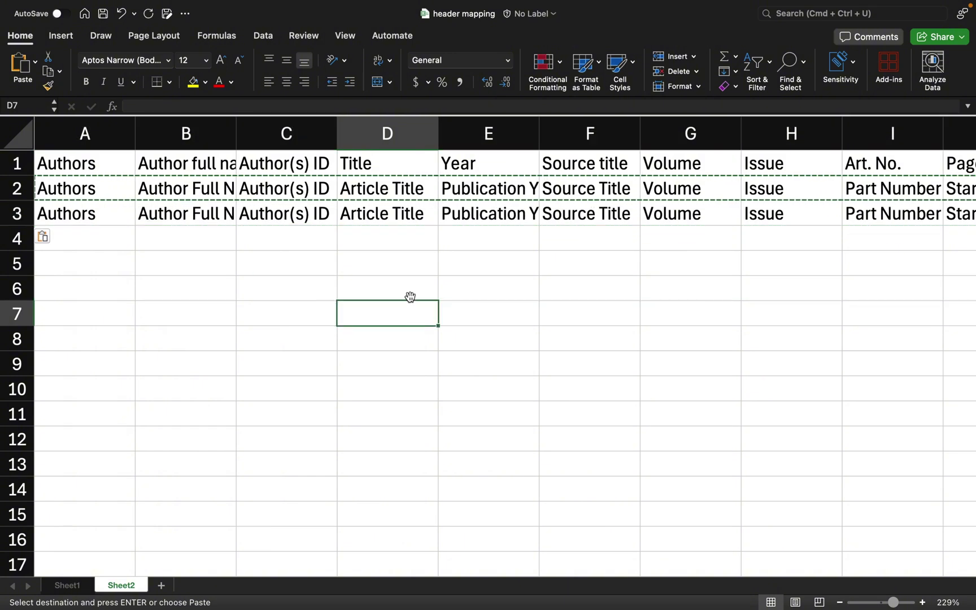
Copy the mapped headers in row 3, paste them over row 1 of the scopus workbook and save it
{"action": "left_click", "coordinate": [19, 213]}
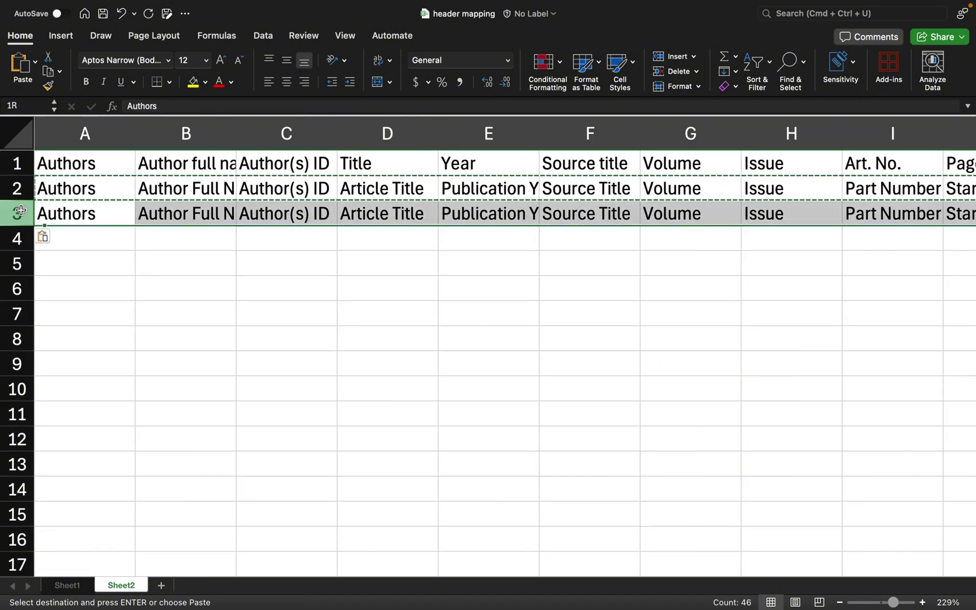
{"action": "key", "text": "super+c"}
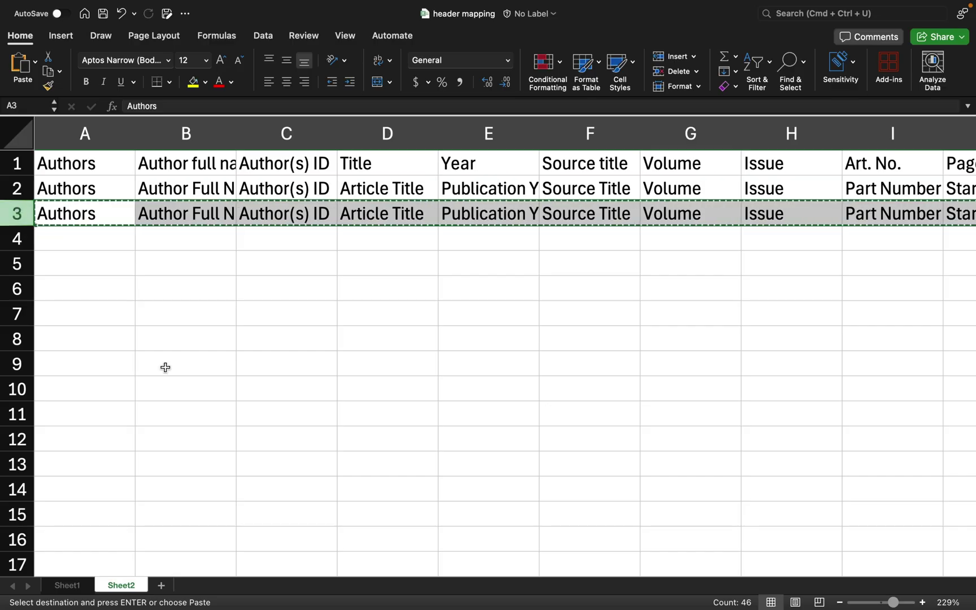
{"action": "key", "text": "ctrl+Right"}
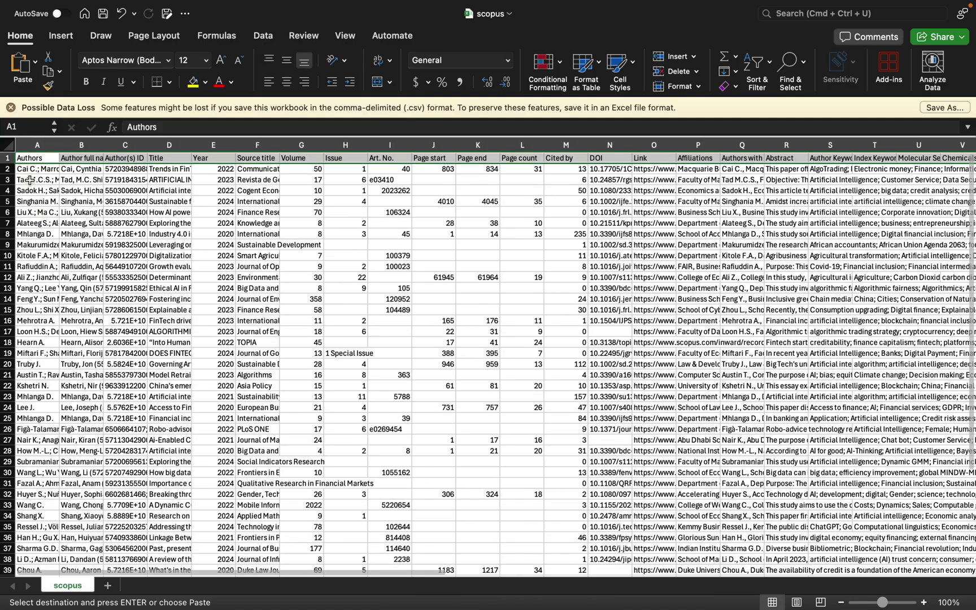
{"action": "key", "text": "super+v"}
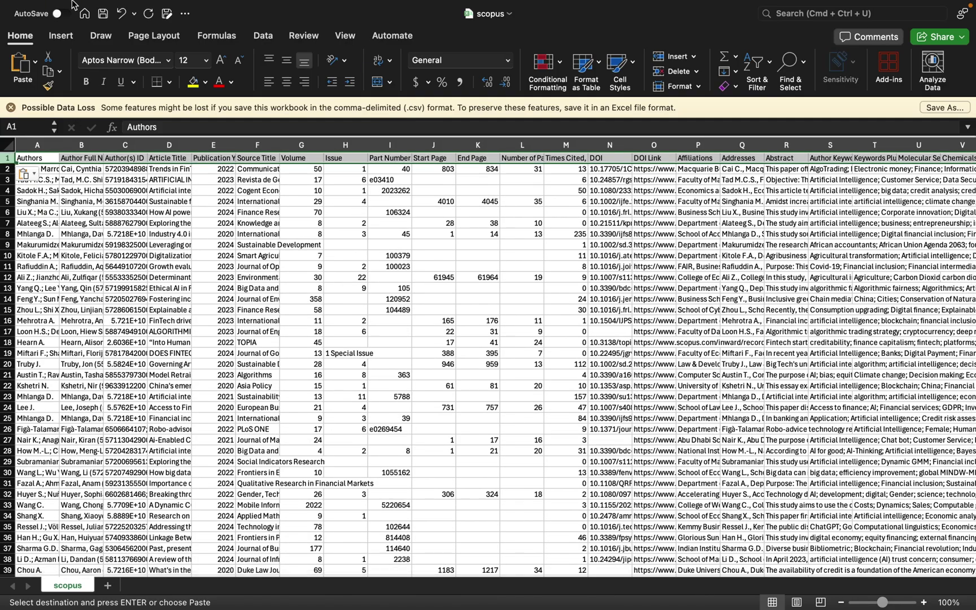
{"action": "left_click", "coordinate": [111, 8]}
{"action": "left_click", "coordinate": [116, 19]}
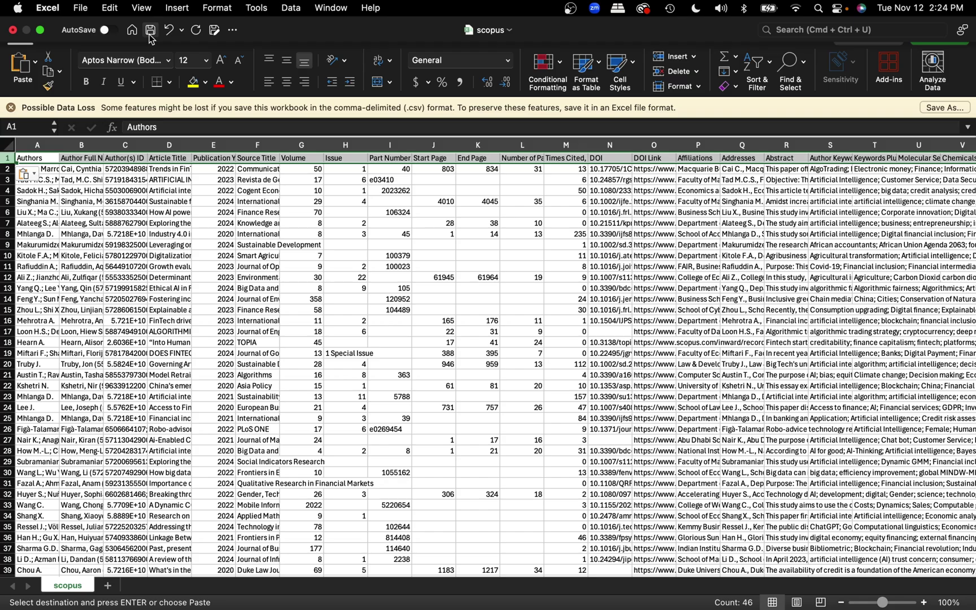
Return to the header mapping workbook and highlight row 3 of Sheet2 with a yellow fill
{"action": "key", "text": "ctrl+Right"}
{"action": "key", "text": "ctrl+Right"}
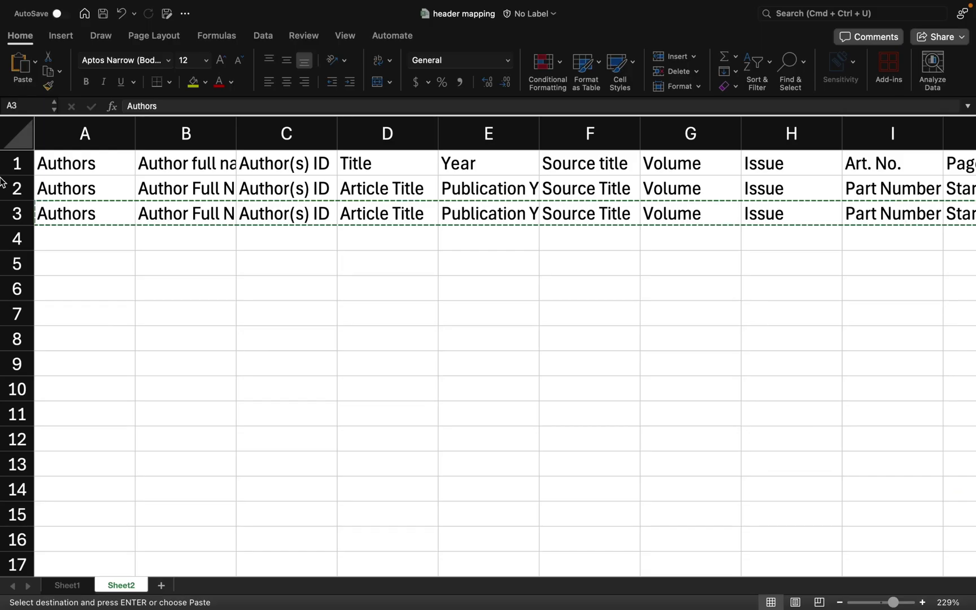
{"action": "left_click", "coordinate": [17, 215]}
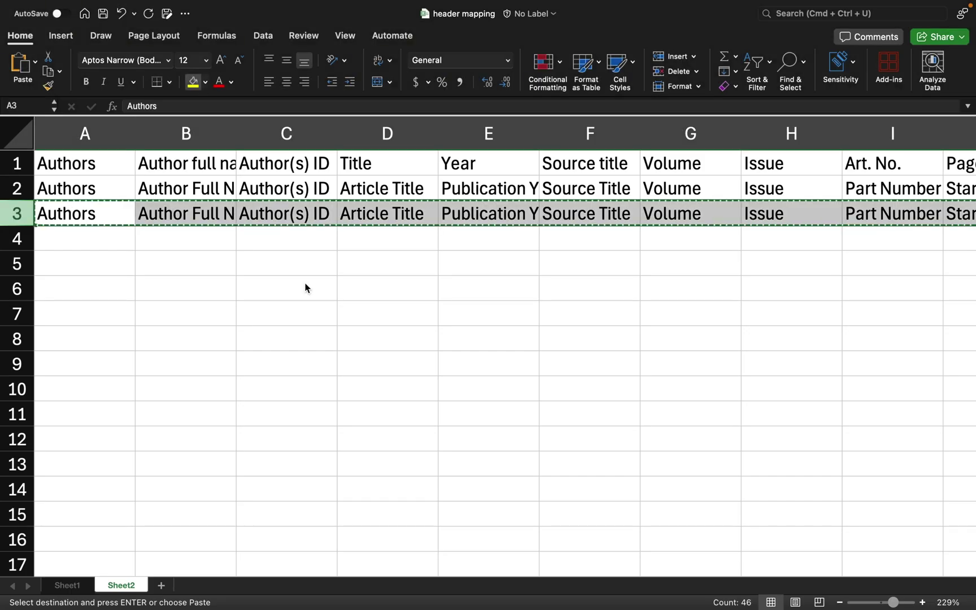
{"action": "left_click", "coordinate": [193, 82]}
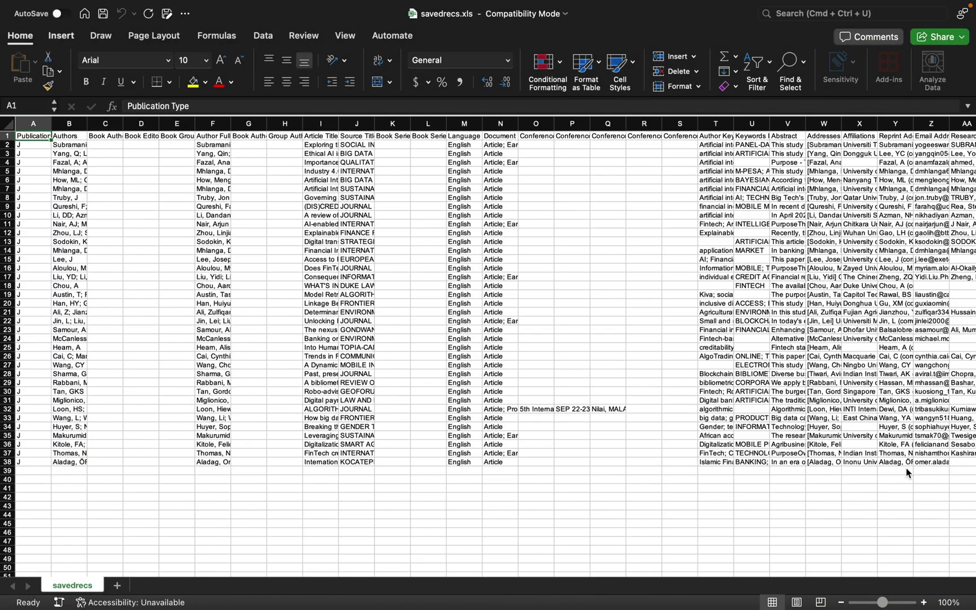
Switch from the savedrecs and header mapping workbooks to the scopus workbook
{"action": "key", "text": "super+w"}
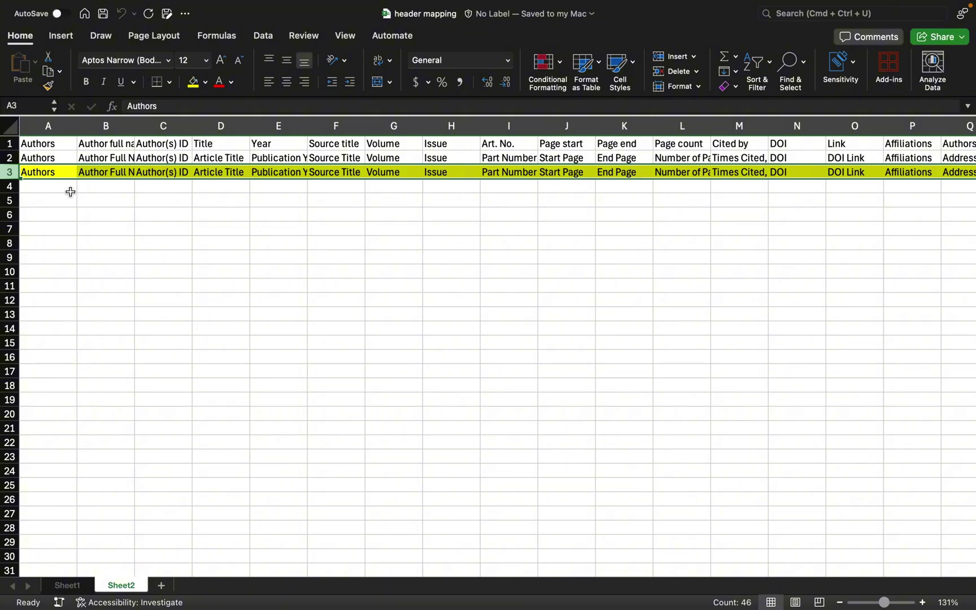
{"action": "left_click", "coordinate": [9, 172]}
{"action": "key", "text": "ctrl+Right"}
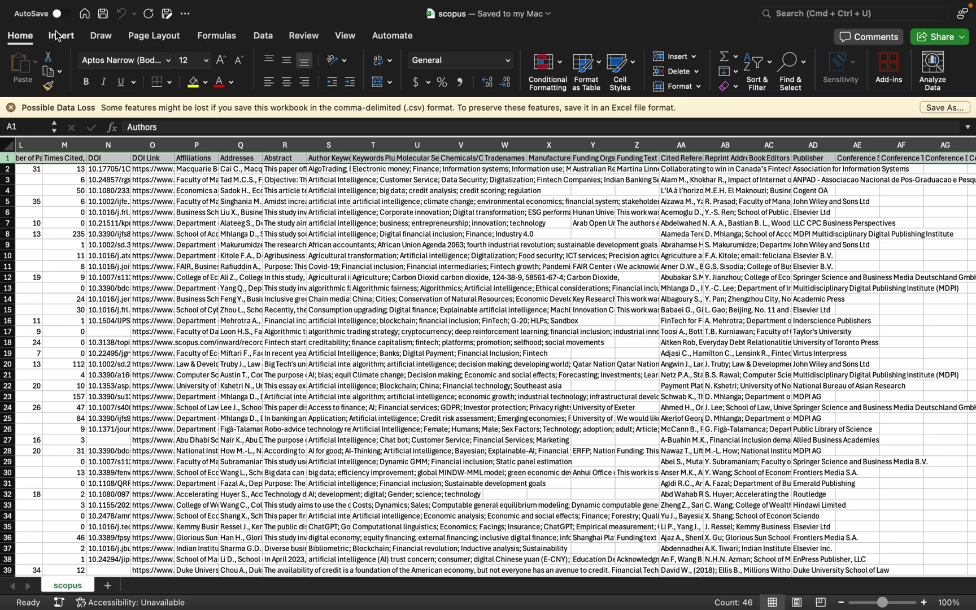
Try to connect savedrecs.xls as an Excel workbook source in the Power Query Editor and close the editor
{"action": "left_click", "coordinate": [262, 40]}
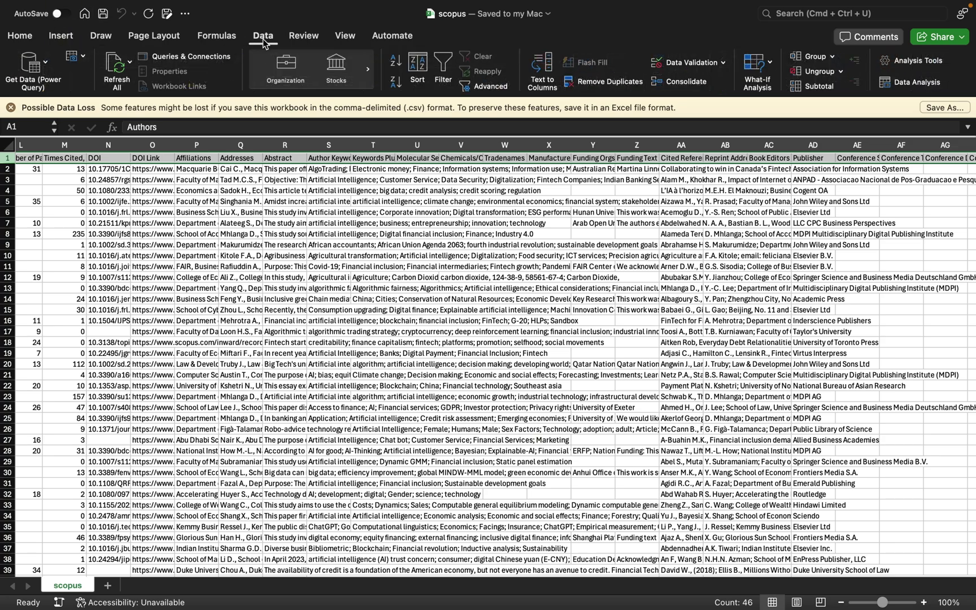
{"action": "left_click", "coordinate": [48, 66]}
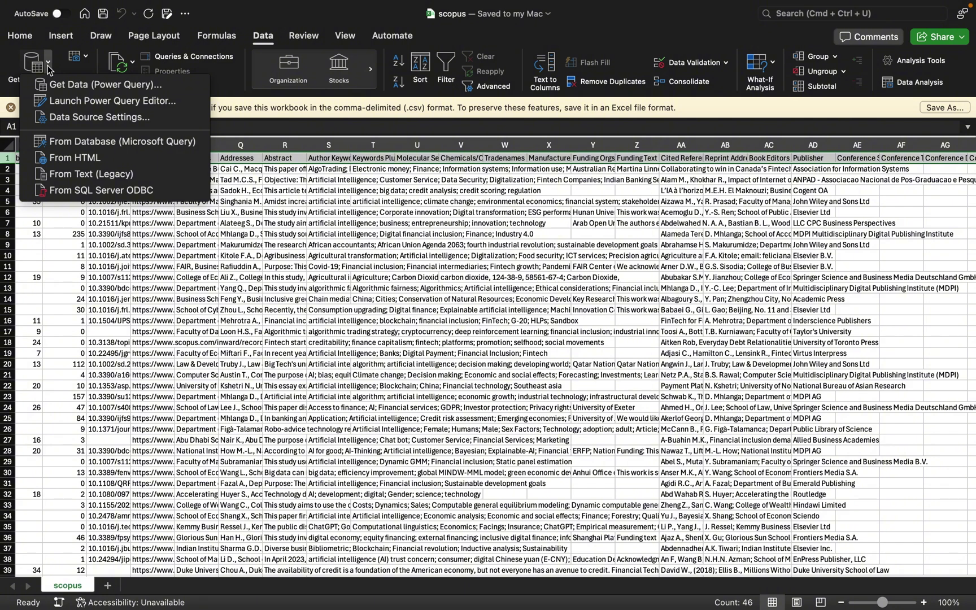
{"action": "left_click", "coordinate": [66, 107]}
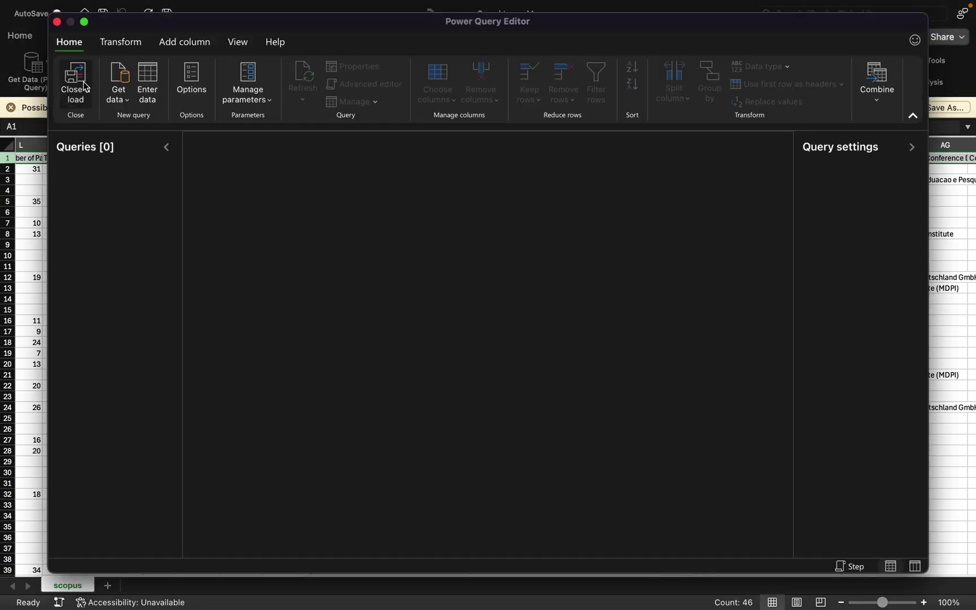
{"action": "left_click", "coordinate": [84, 22]}
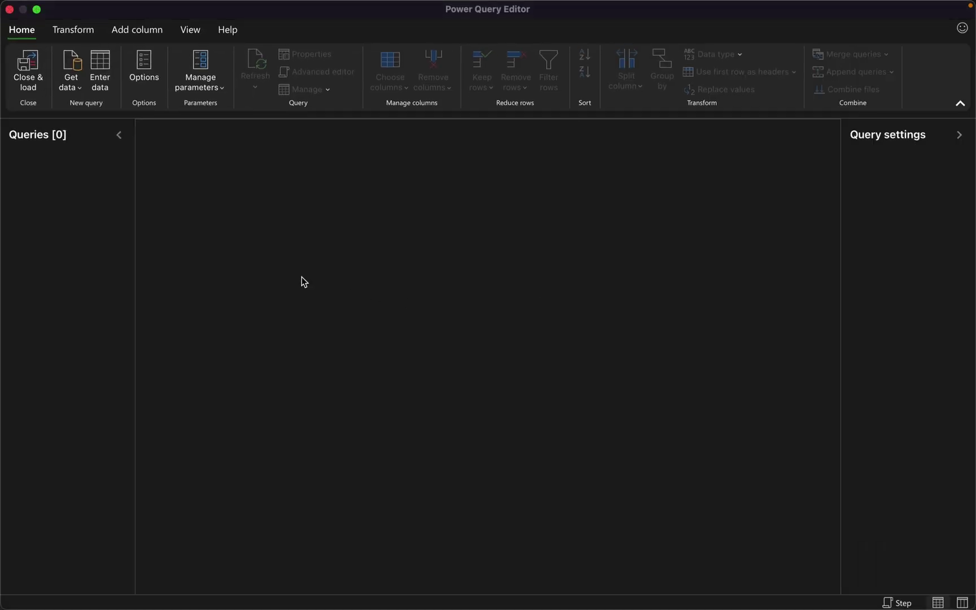
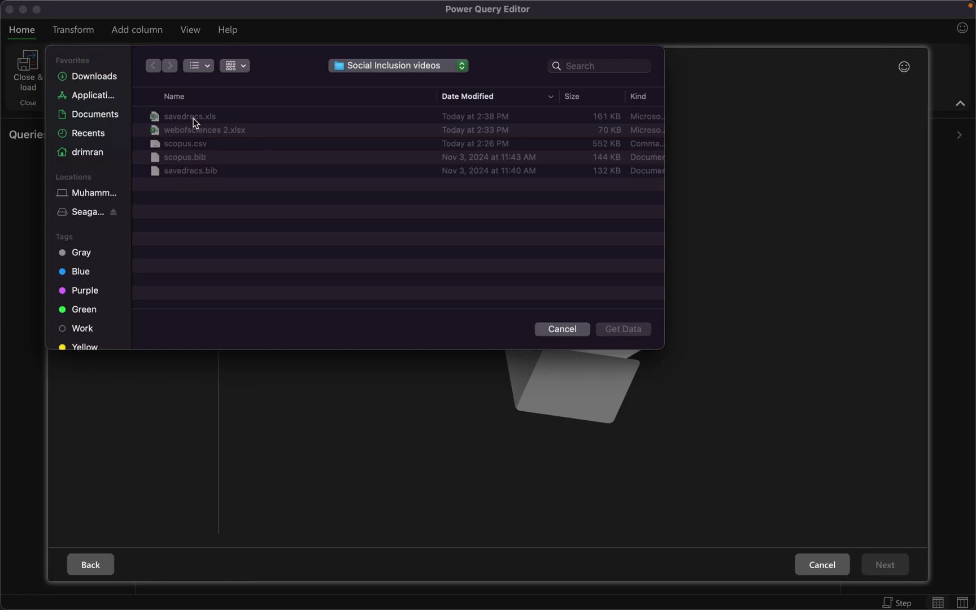
{"action": "left_click", "coordinate": [194, 119]}
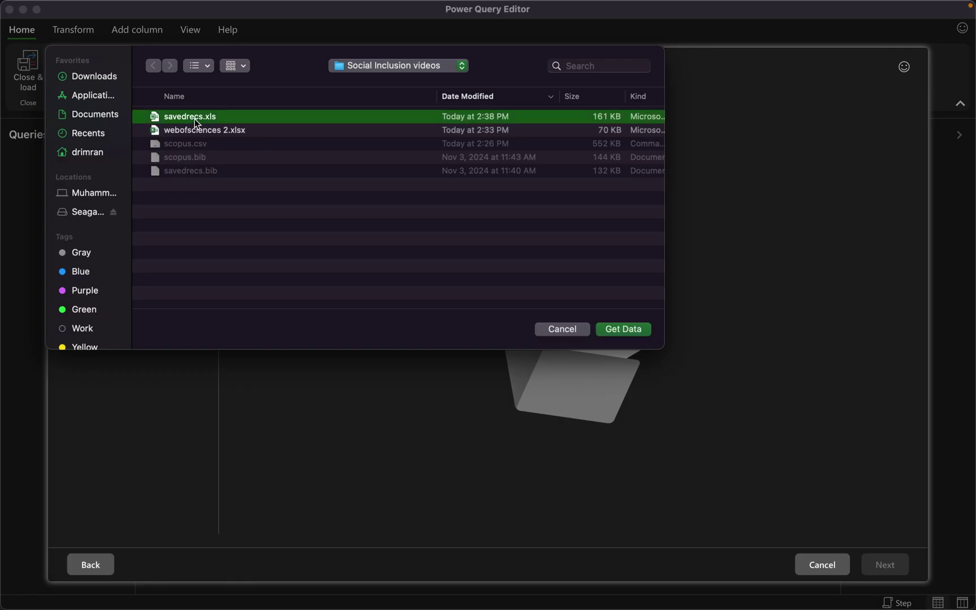
{"action": "left_click", "coordinate": [636, 329]}
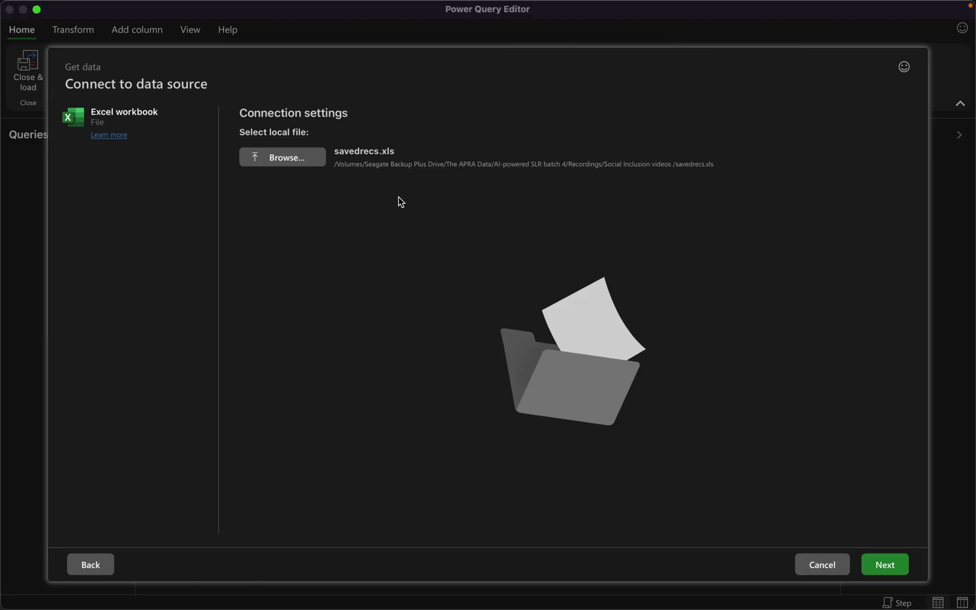
{"action": "left_click", "coordinate": [890, 570]}
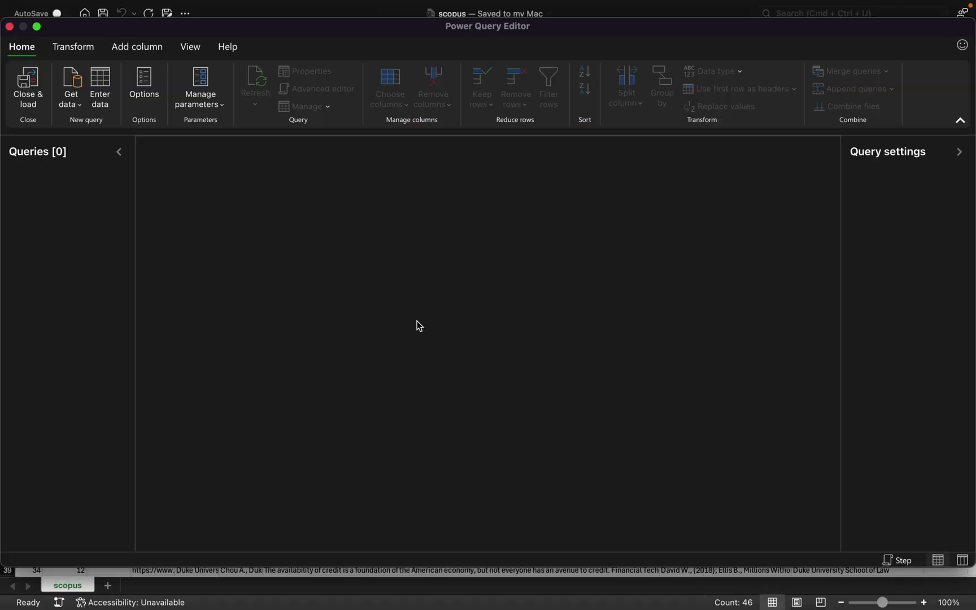
{"action": "left_click", "coordinate": [9, 27]}
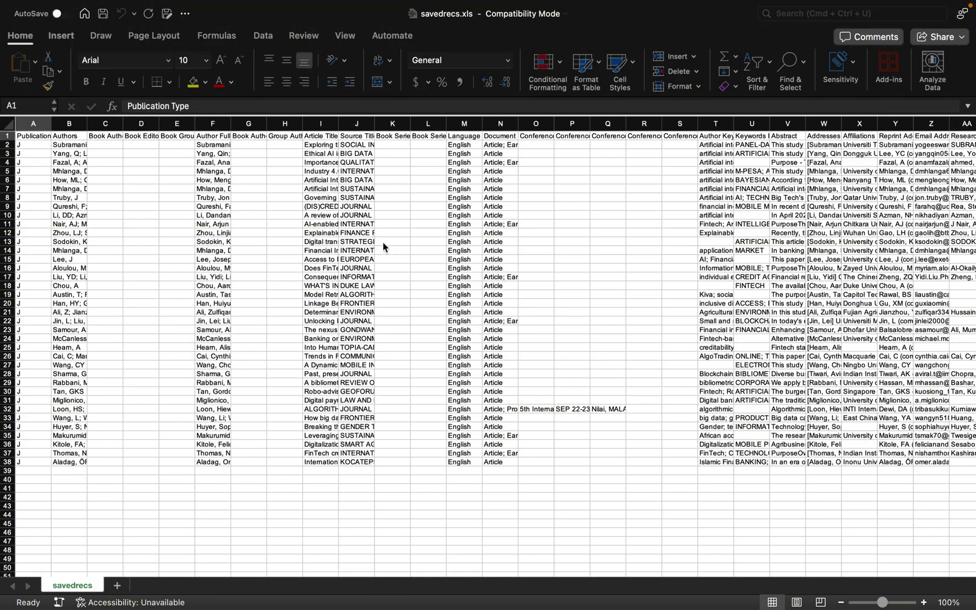
Convert range A1:BT38 of savedrecs.xls into a table with headers and close the workbook without saving
{"action": "left_click", "coordinate": [62, 40]}
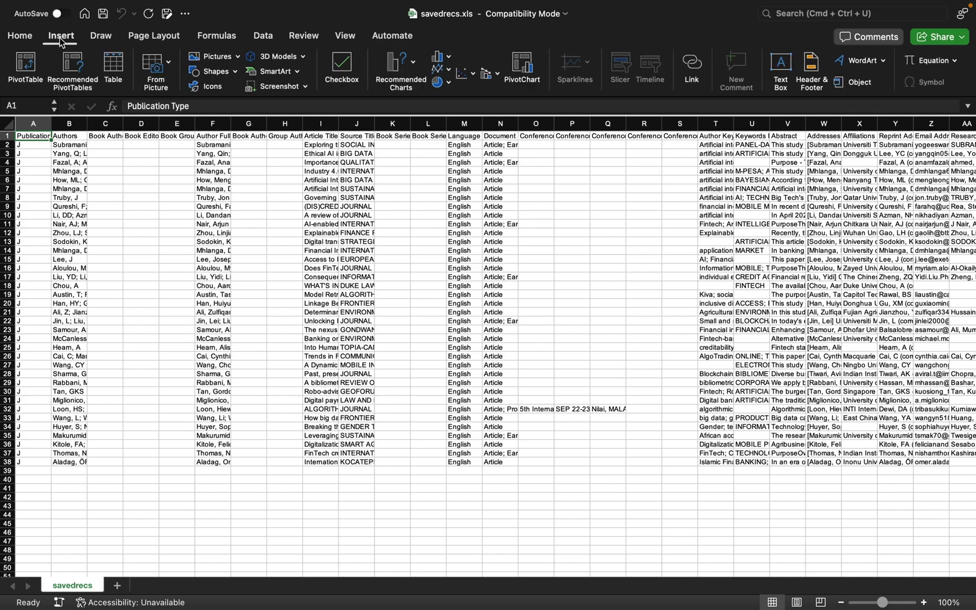
{"action": "left_click", "coordinate": [112, 68]}
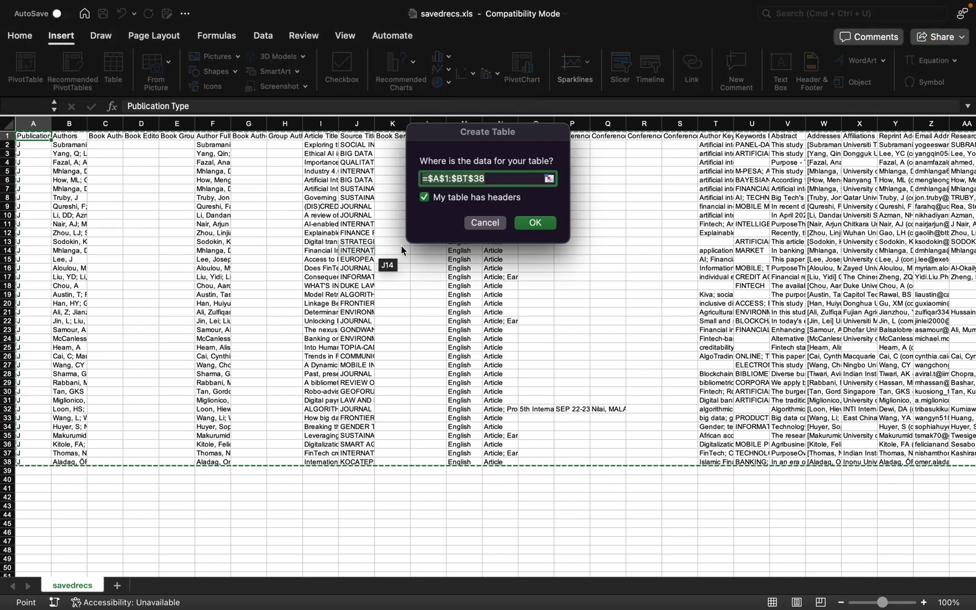
{"action": "left_click", "coordinate": [539, 224]}
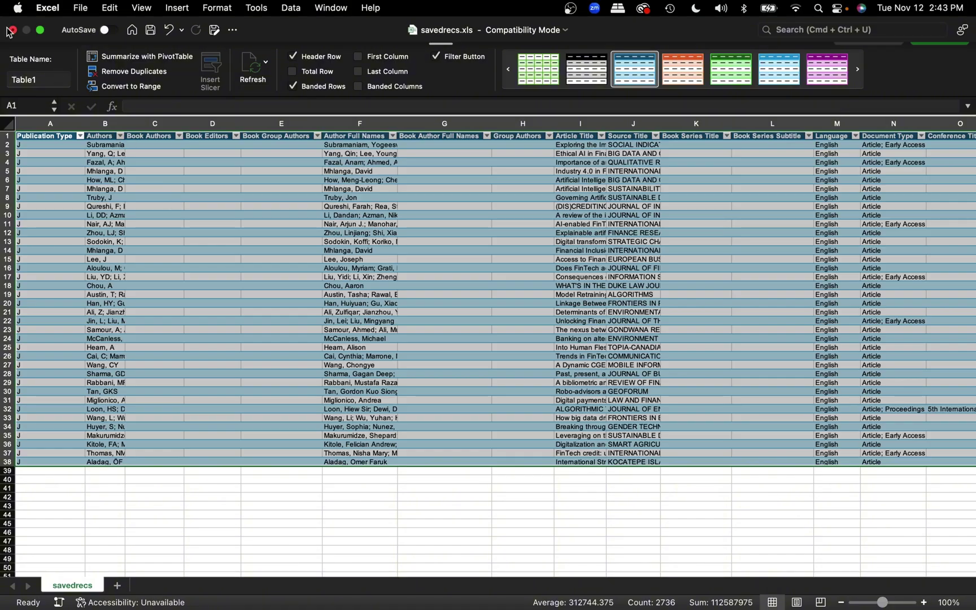
{"action": "left_click", "coordinate": [14, 33]}
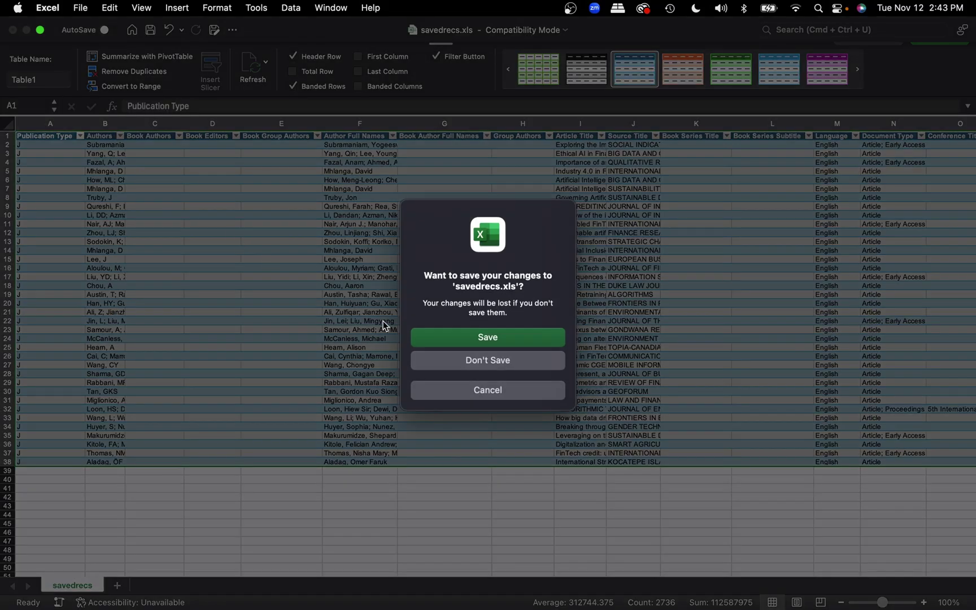
{"action": "left_click", "coordinate": [449, 360]}
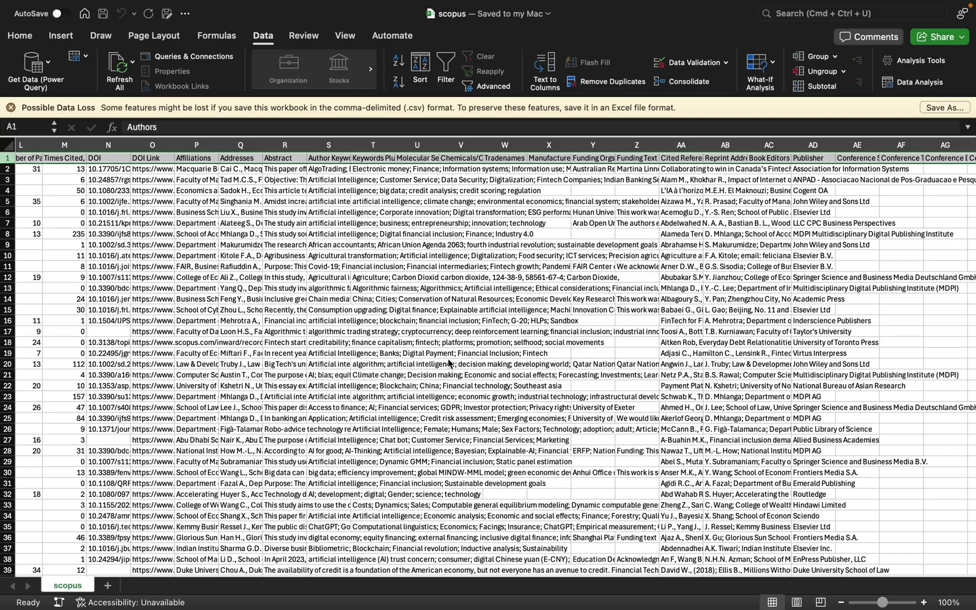
Reopen the Power Query Editor from the scopus workbook and connect to webofsciences 2.xlsx as an Excel workbook source
{"action": "left_click", "coordinate": [49, 63]}
{"action": "left_click", "coordinate": [113, 101]}
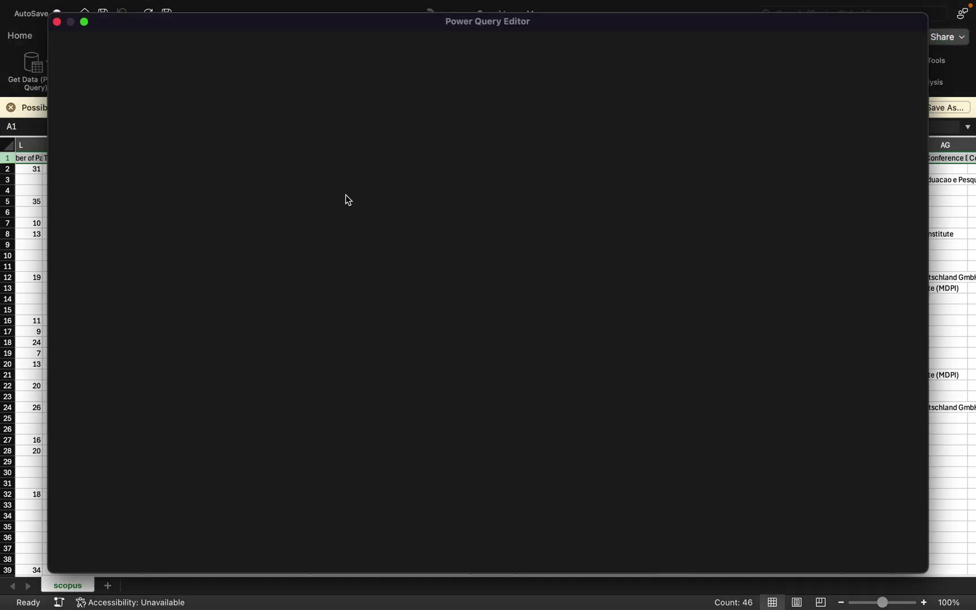
{"action": "left_click", "coordinate": [125, 82]}
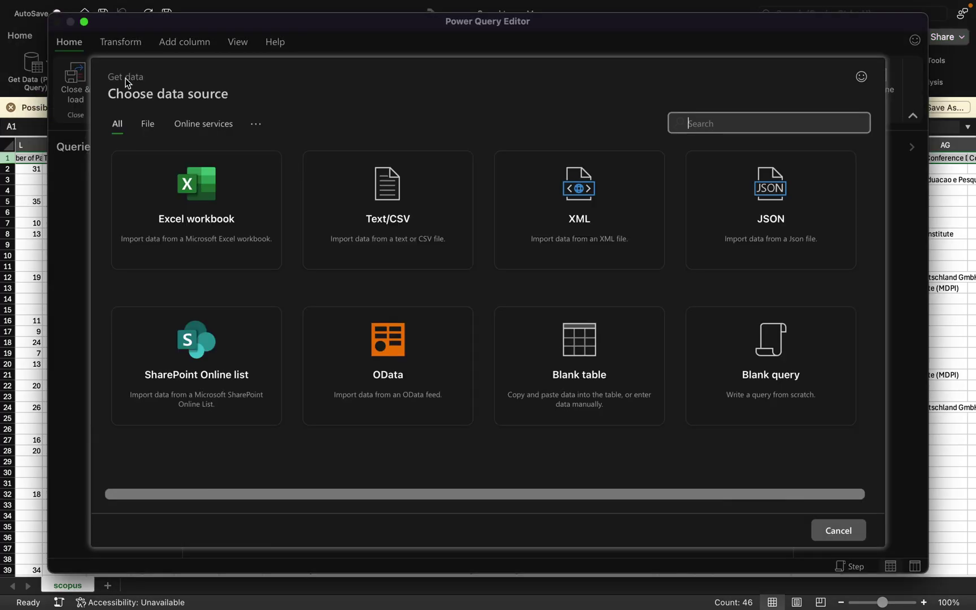
{"action": "left_click", "coordinate": [208, 188]}
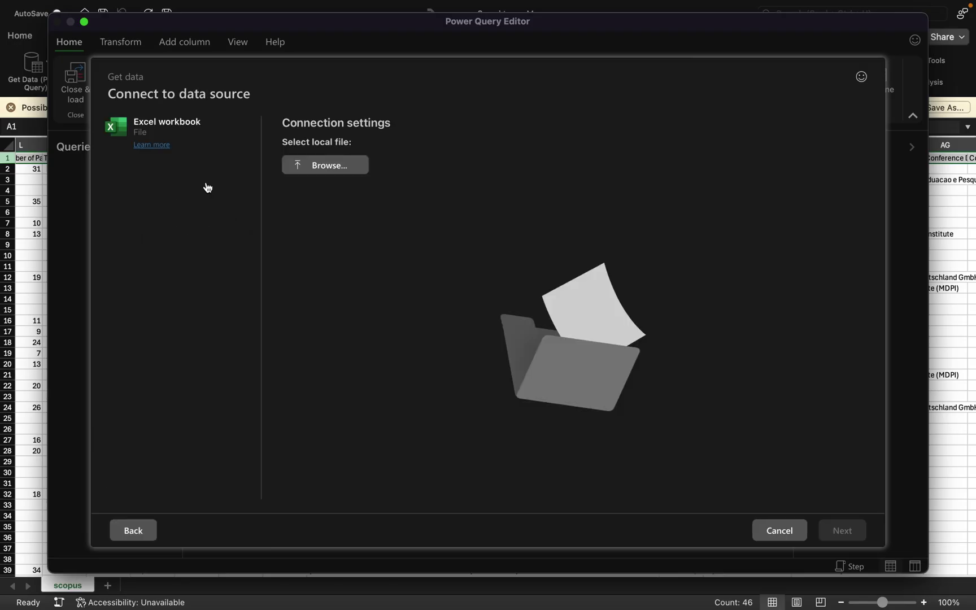
{"action": "left_click", "coordinate": [304, 169]}
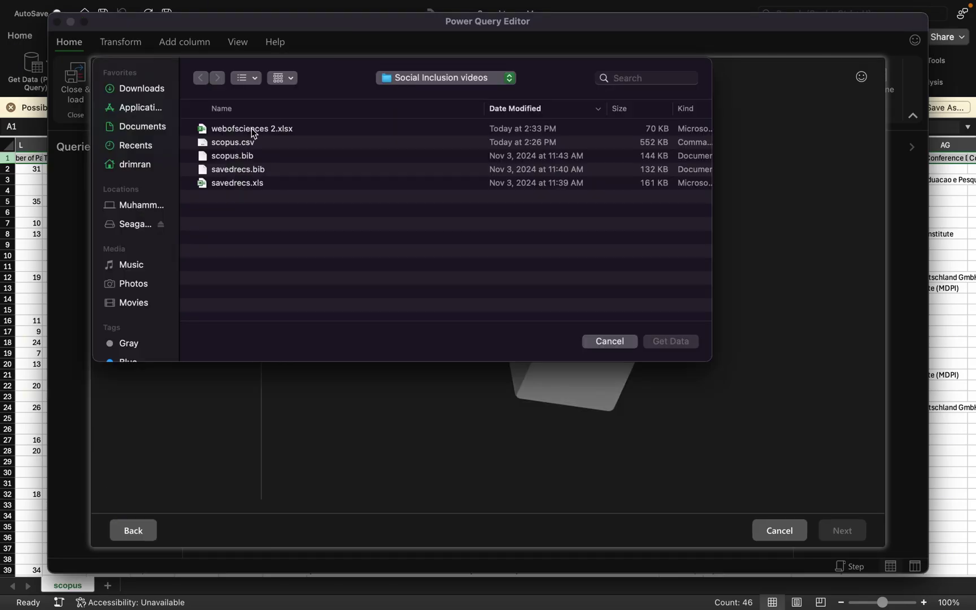
{"action": "left_click", "coordinate": [253, 129]}
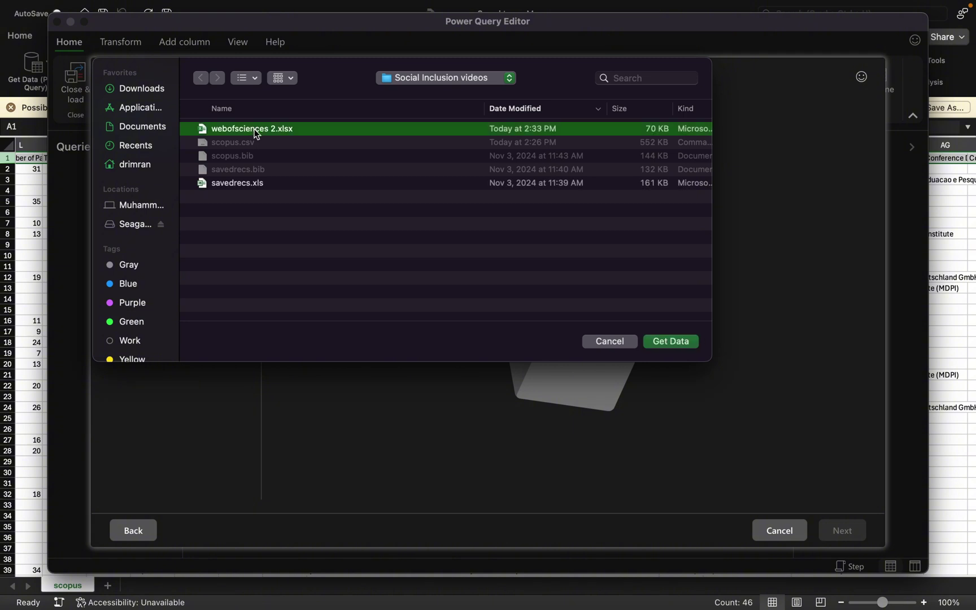
{"action": "left_click", "coordinate": [661, 345]}
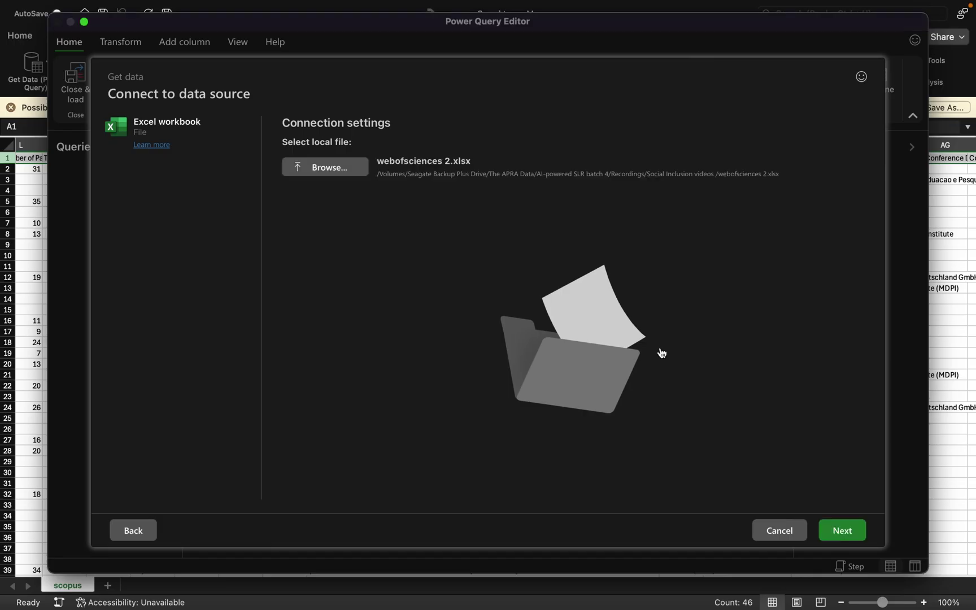
{"action": "left_click", "coordinate": [841, 530]}
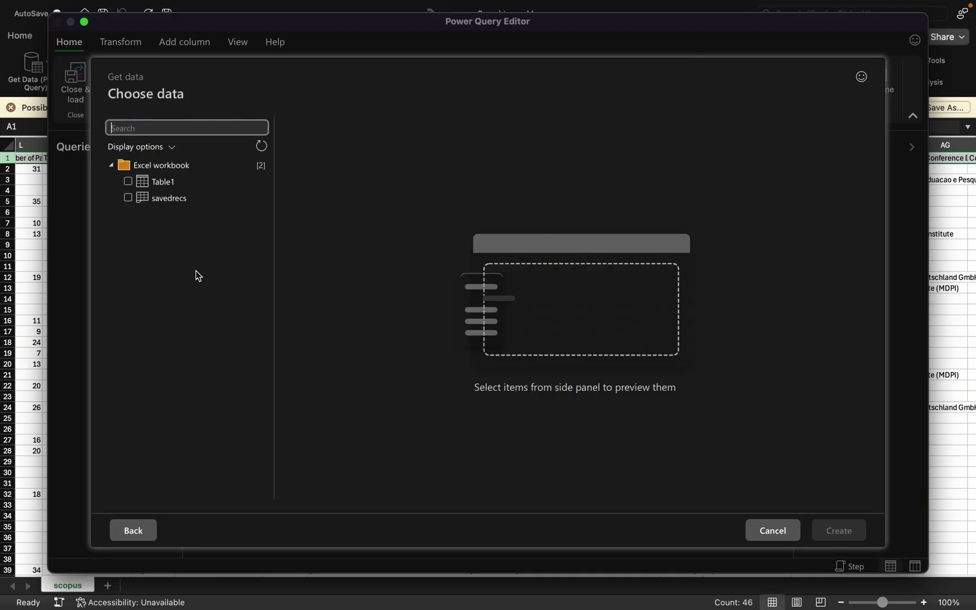
Create a query from the savedrecs sheet, leaving Table1 out, and look through its columns up to Article Title
{"action": "left_click", "coordinate": [129, 198]}
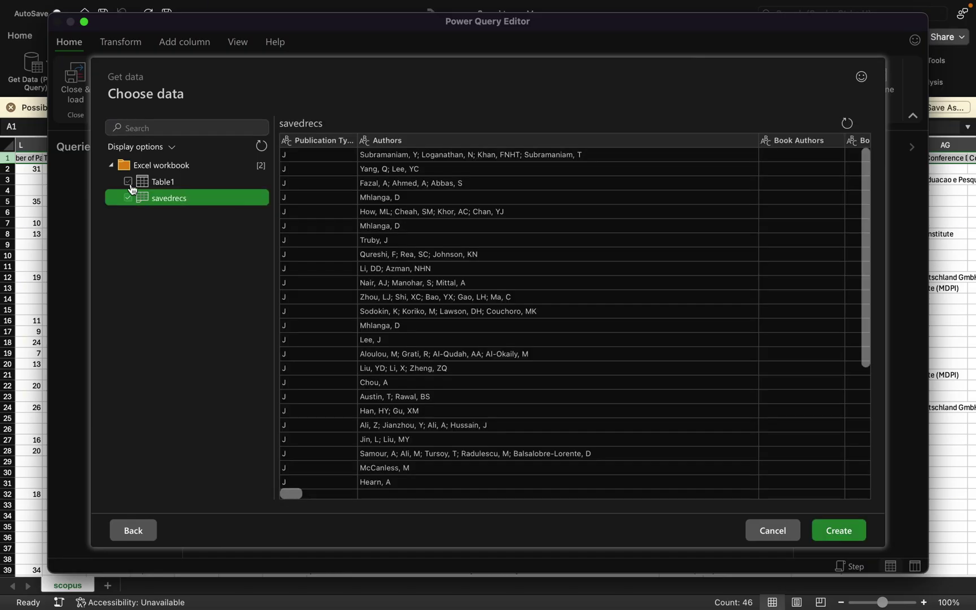
{"action": "left_click", "coordinate": [128, 182]}
{"action": "left_click", "coordinate": [128, 198]}
{"action": "left_click", "coordinate": [129, 181]}
{"action": "left_click", "coordinate": [131, 201]}
{"action": "left_click", "coordinate": [838, 530]}
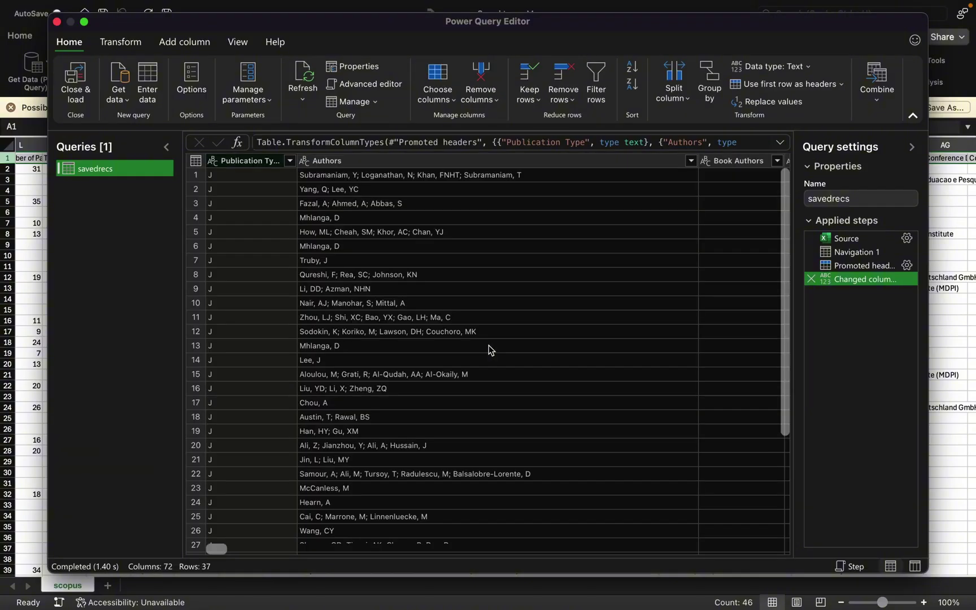
{"action": "scroll", "coordinate": [490, 350], "scroll_direction": "right", "scroll_amount": 3}
{"action": "scroll", "coordinate": [490, 350], "scroll_direction": "right", "scroll_amount": 8}
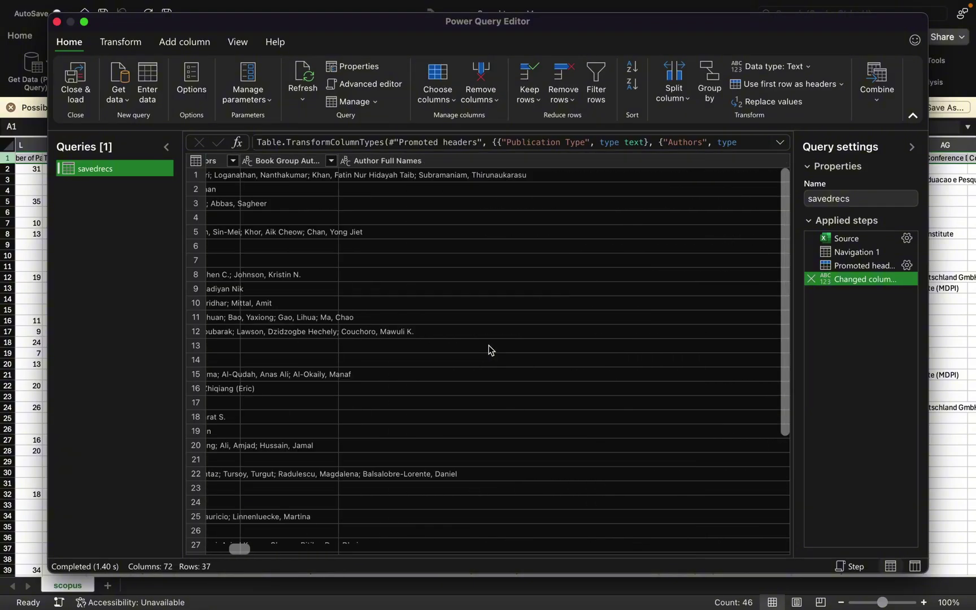
{"action": "scroll", "coordinate": [489, 350], "scroll_direction": "right", "scroll_amount": 3}
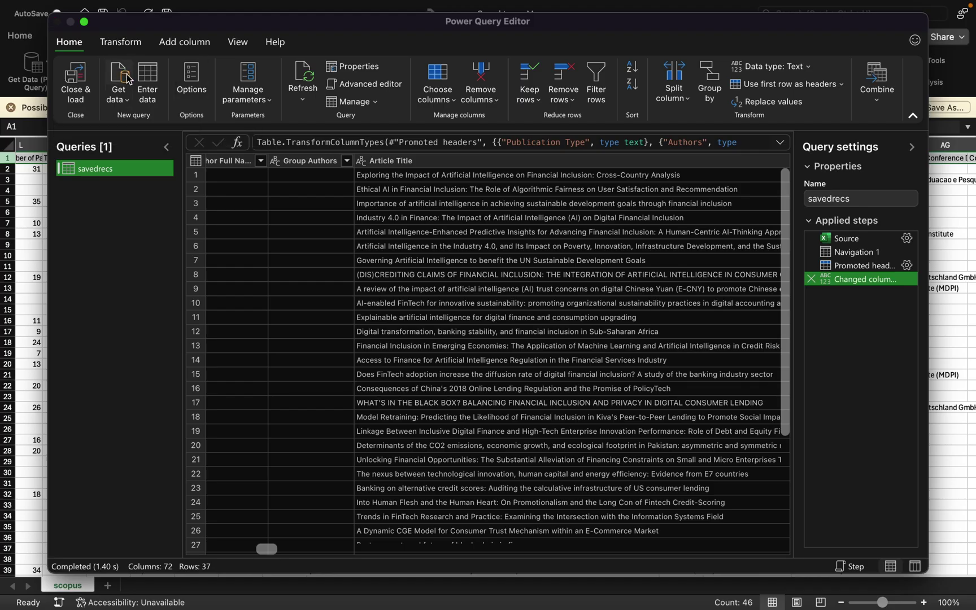
Add scopus.csv as a second query from a Text/CSV source, with comma delimiter and 65001: Unicode (UTF-8) origin
{"action": "left_click", "coordinate": [127, 77]}
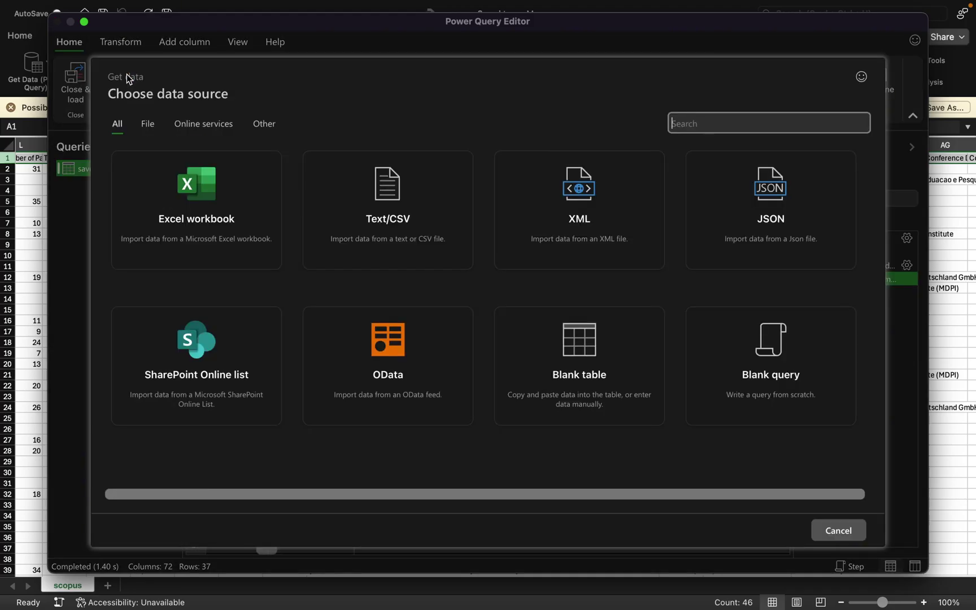
{"action": "left_click", "coordinate": [383, 220]}
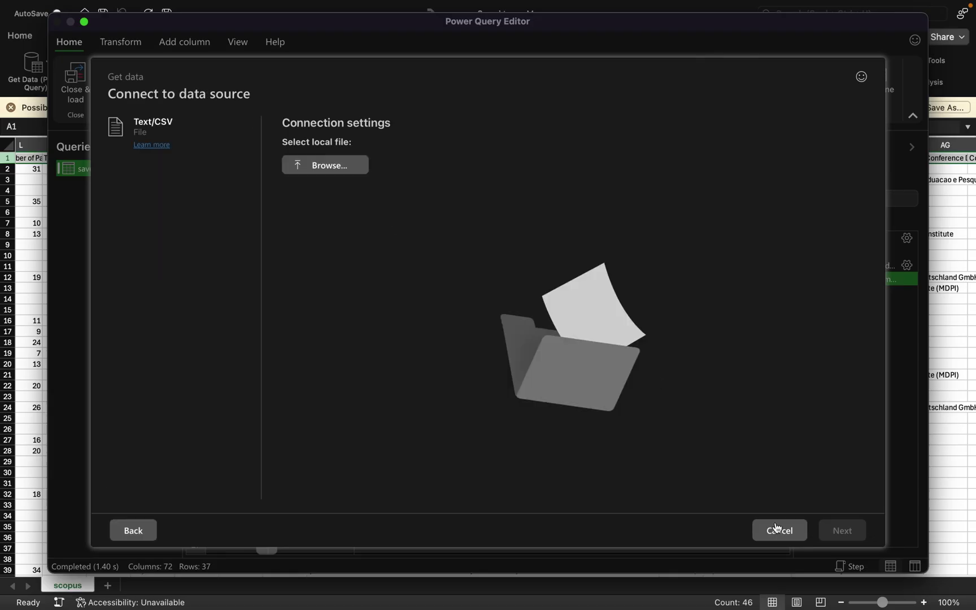
{"action": "left_click", "coordinate": [354, 172]}
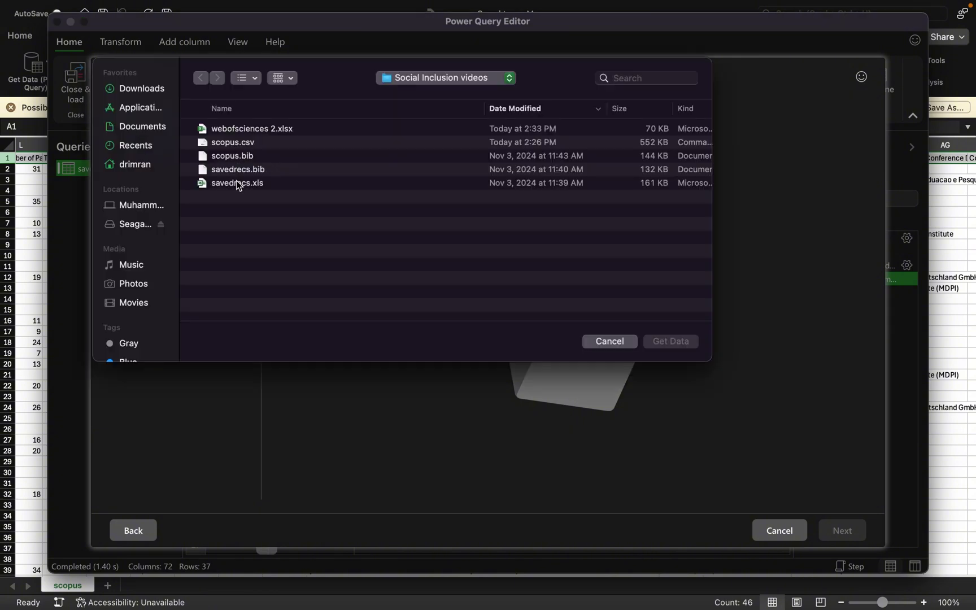
{"action": "left_click", "coordinate": [236, 143]}
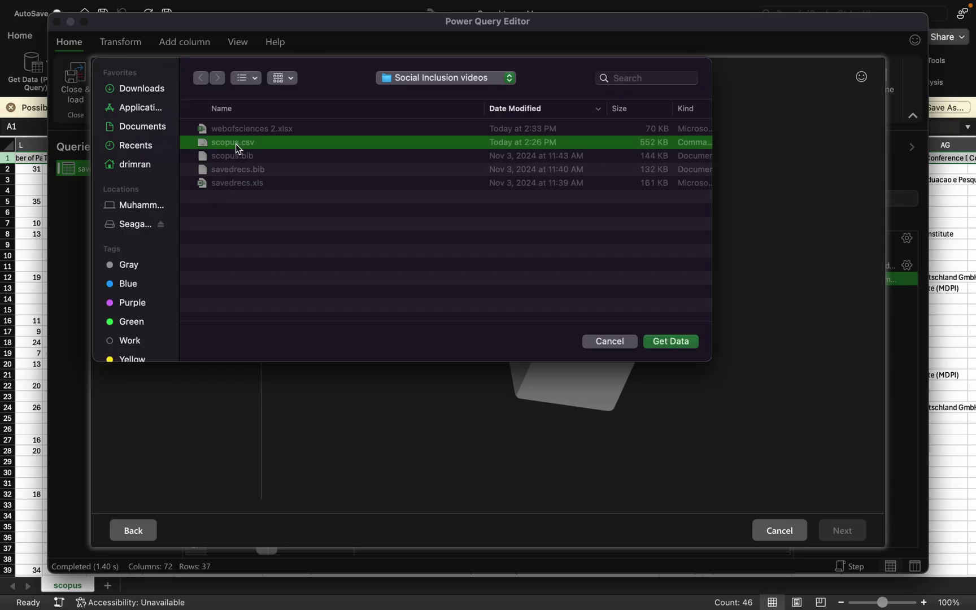
{"action": "left_click", "coordinate": [663, 342]}
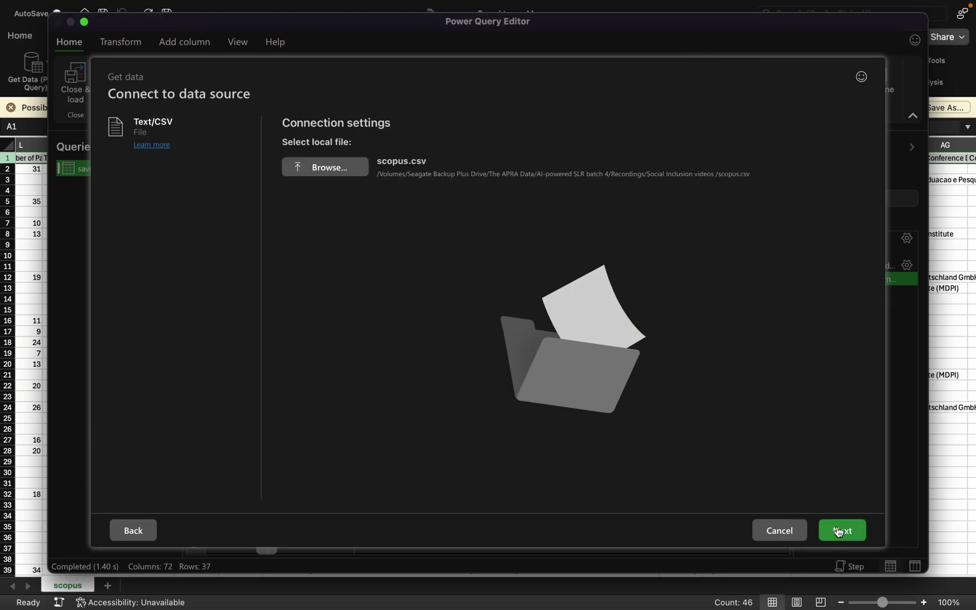
{"action": "left_click", "coordinate": [838, 531]}
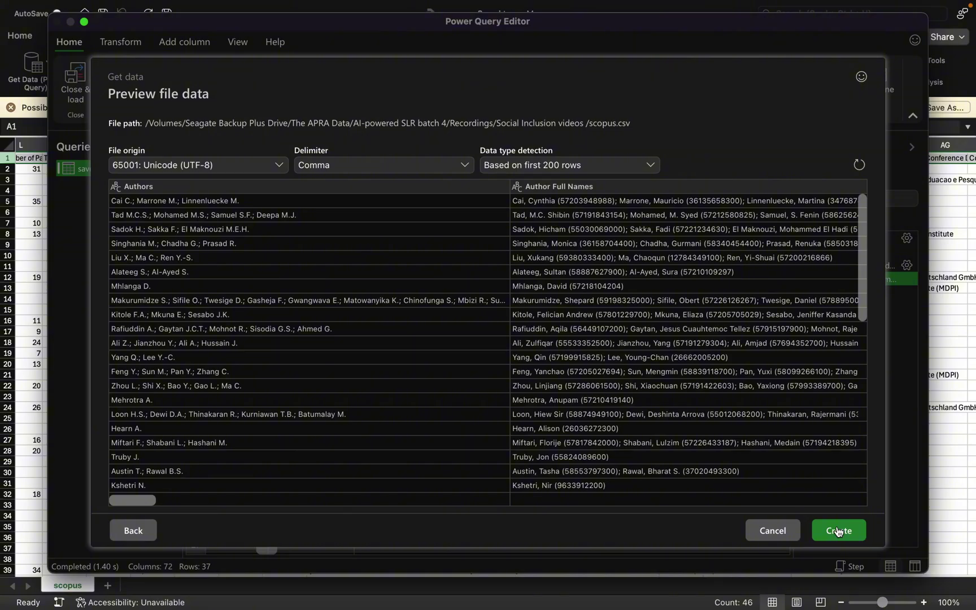
{"action": "left_click", "coordinate": [838, 532]}
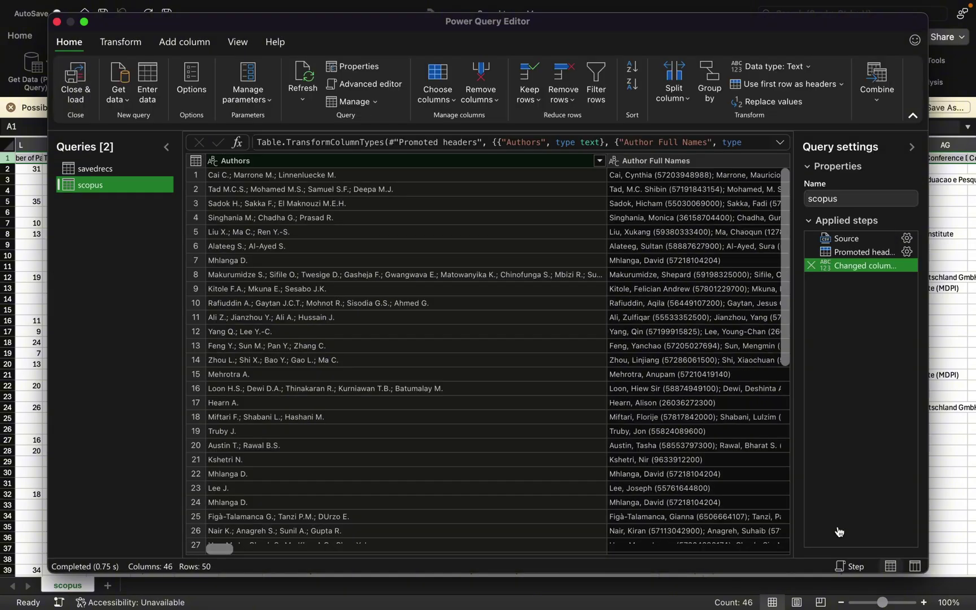
{"action": "left_click", "coordinate": [107, 172]}
{"action": "left_click", "coordinate": [101, 187]}
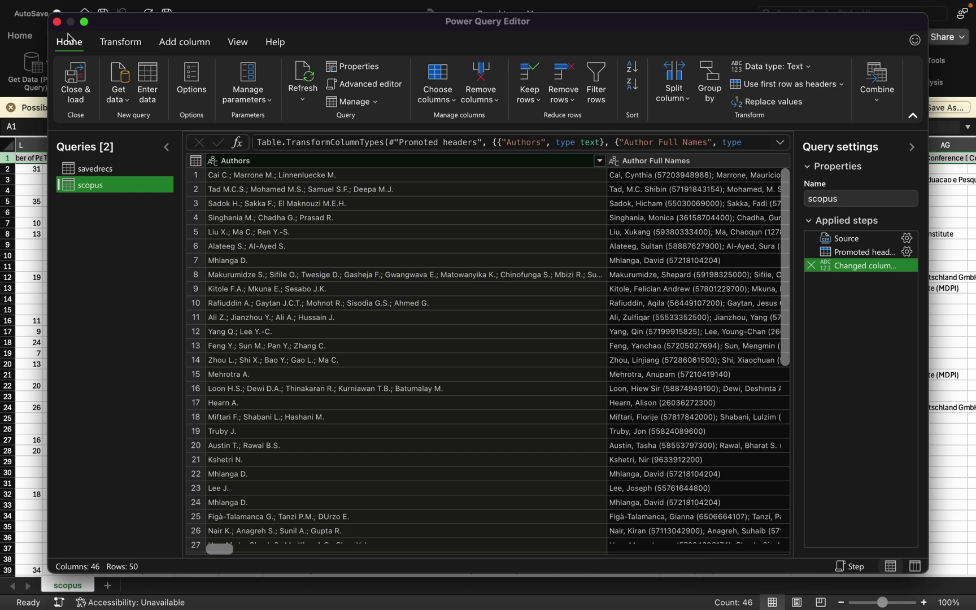
Enlarge the Power Query Editor window and set up appending queries as a new query, using the two-tables option
{"action": "left_click", "coordinate": [84, 22]}
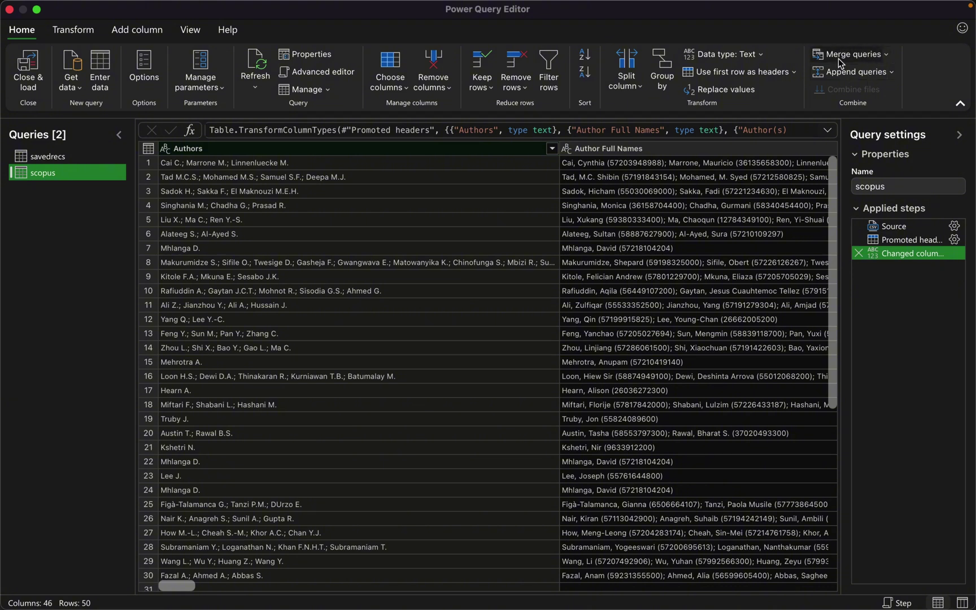
{"action": "left_click", "coordinate": [884, 72]}
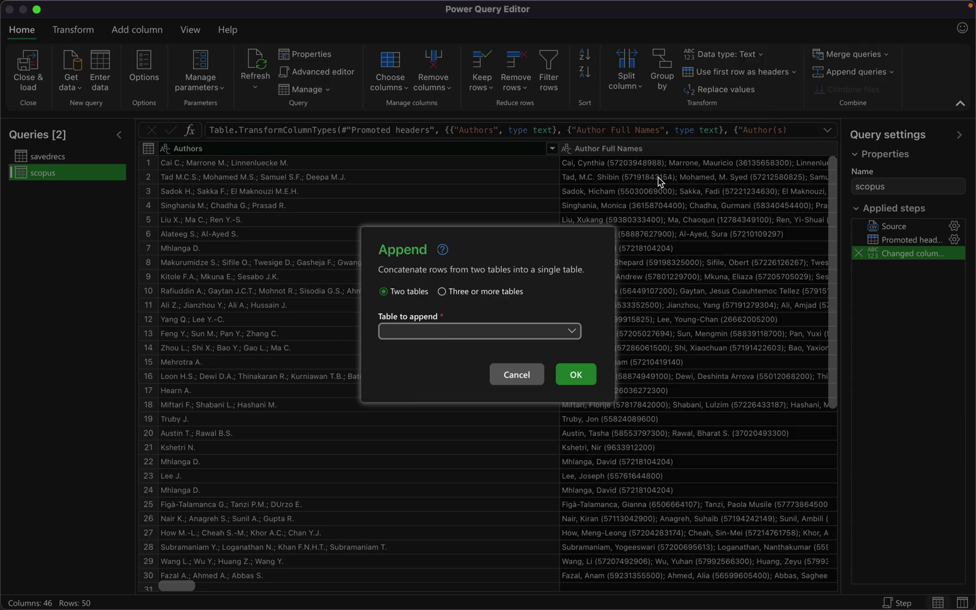
{"action": "left_click", "coordinate": [521, 373]}
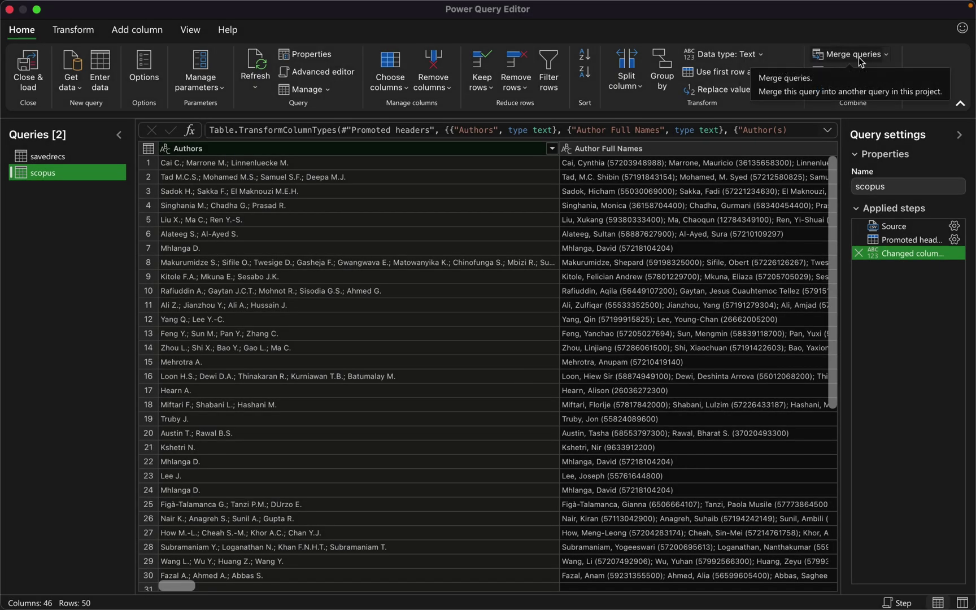
{"action": "left_click", "coordinate": [848, 71]}
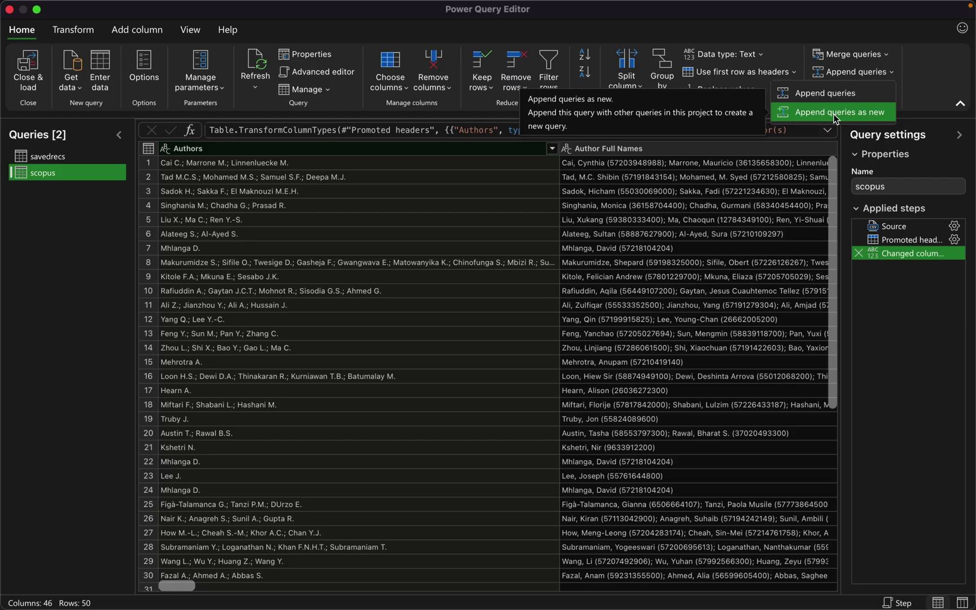
{"action": "left_click", "coordinate": [834, 113]}
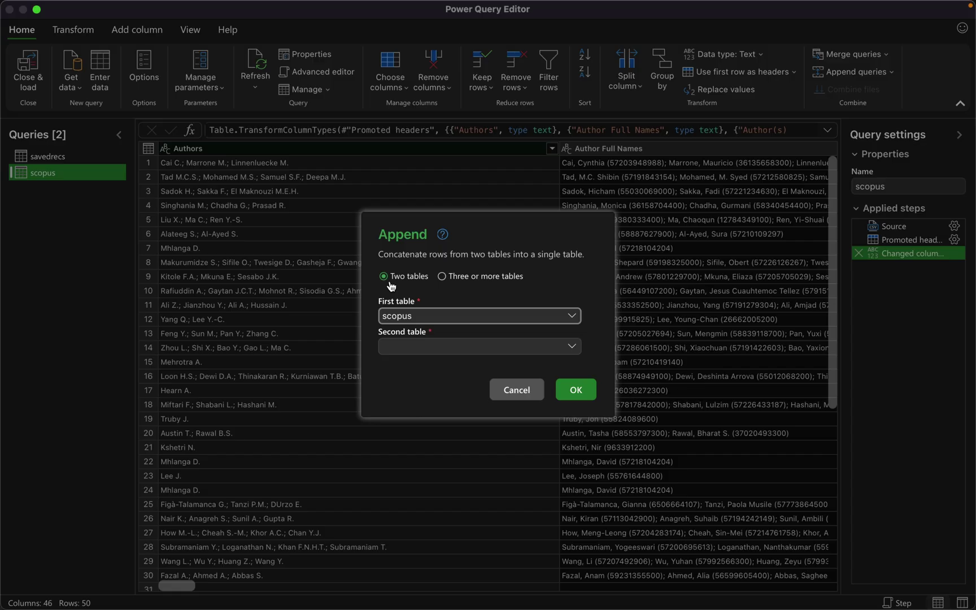
{"action": "left_click", "coordinate": [441, 277]}
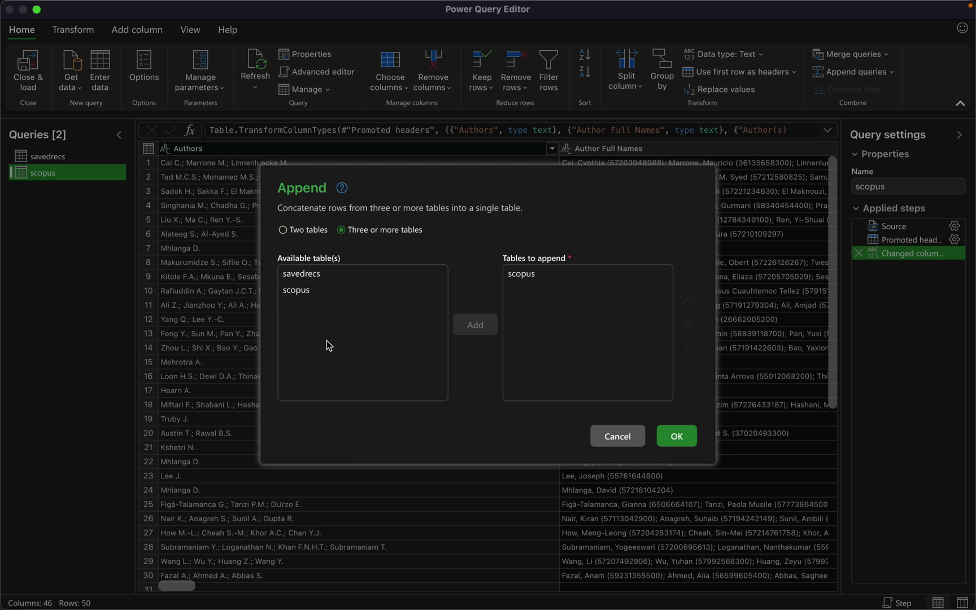
{"action": "left_click", "coordinate": [283, 231]}
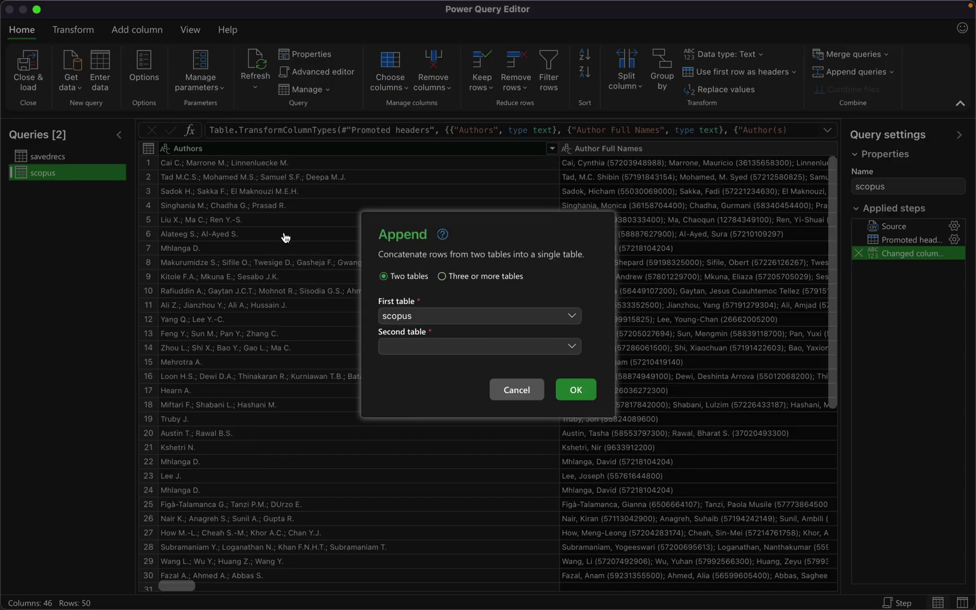
Create the new appended query with savedrecs as the first table and scopus as the second
{"action": "left_click", "coordinate": [407, 320]}
{"action": "left_click", "coordinate": [414, 341]}
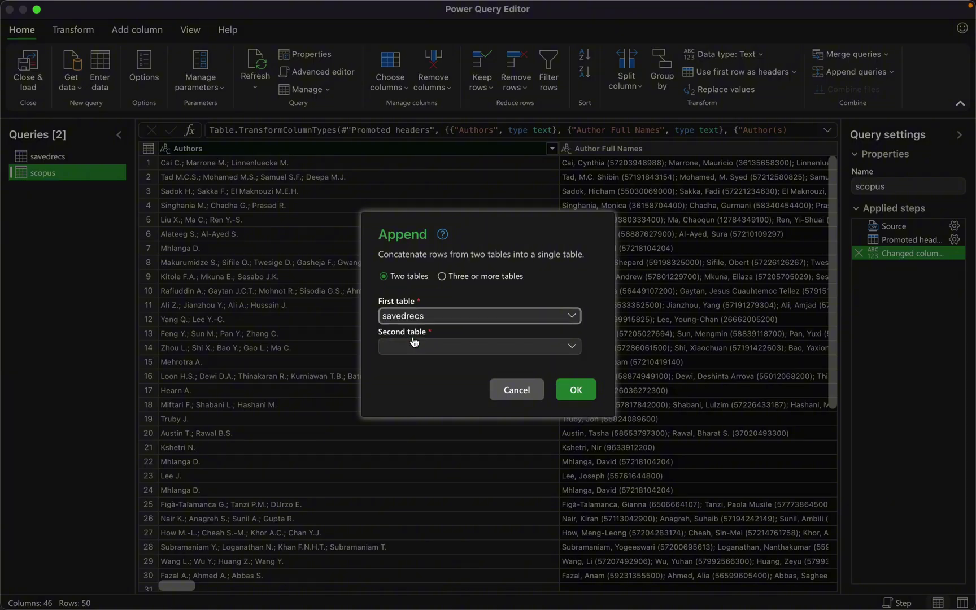
{"action": "left_click", "coordinate": [414, 343]}
{"action": "left_click", "coordinate": [417, 383]}
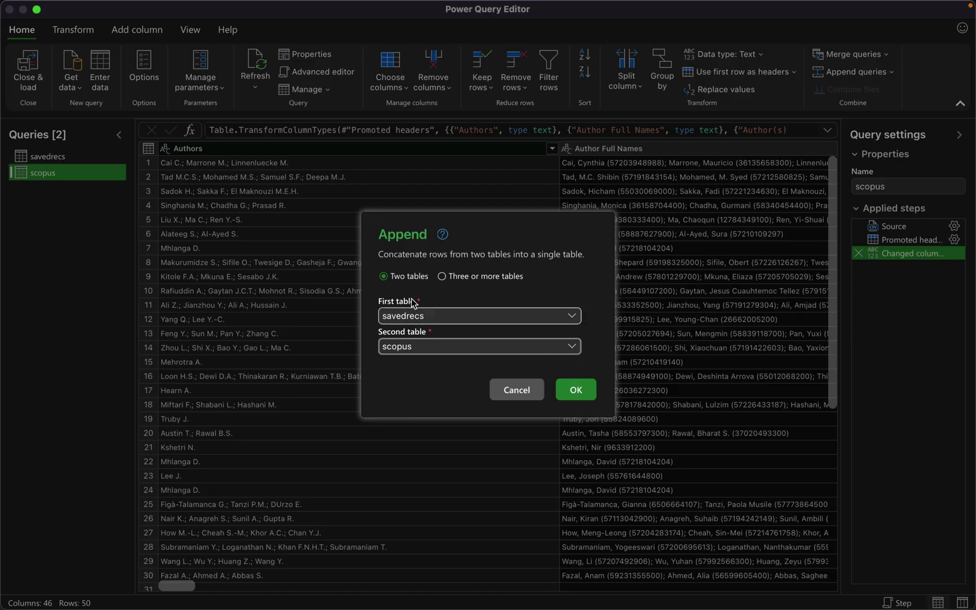
{"action": "left_click", "coordinate": [441, 276]}
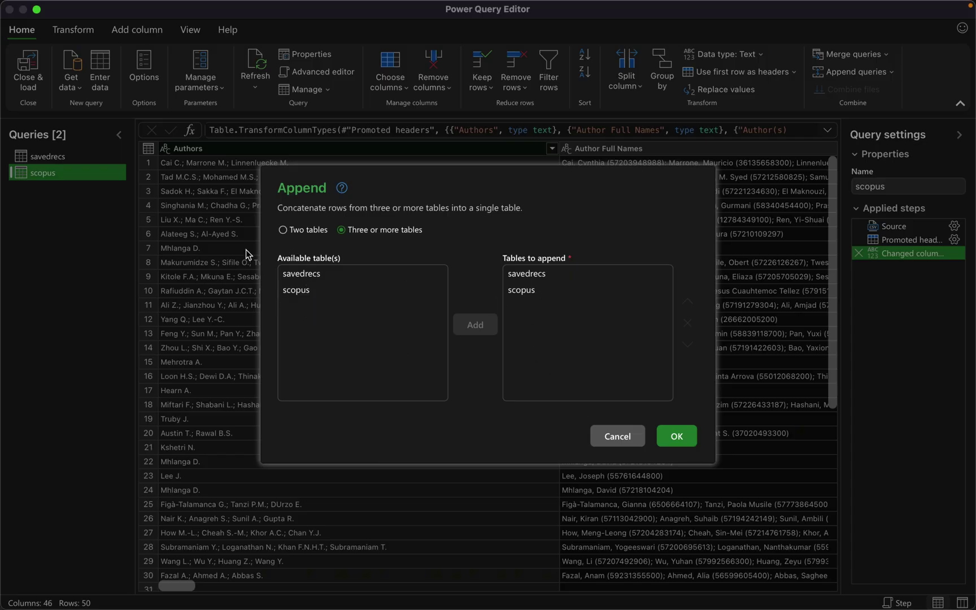
{"action": "left_click", "coordinate": [283, 229]}
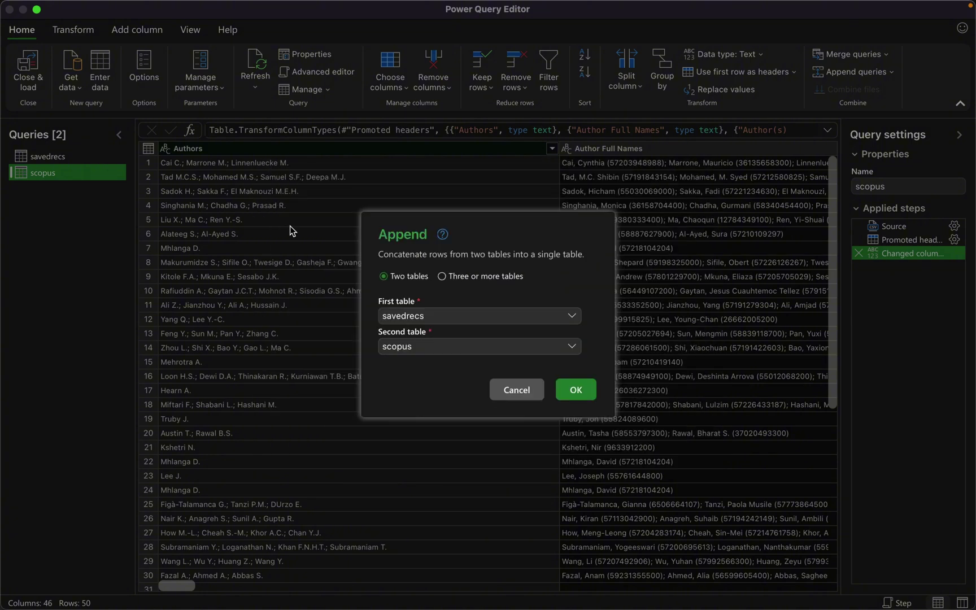
{"action": "left_click", "coordinate": [575, 390]}
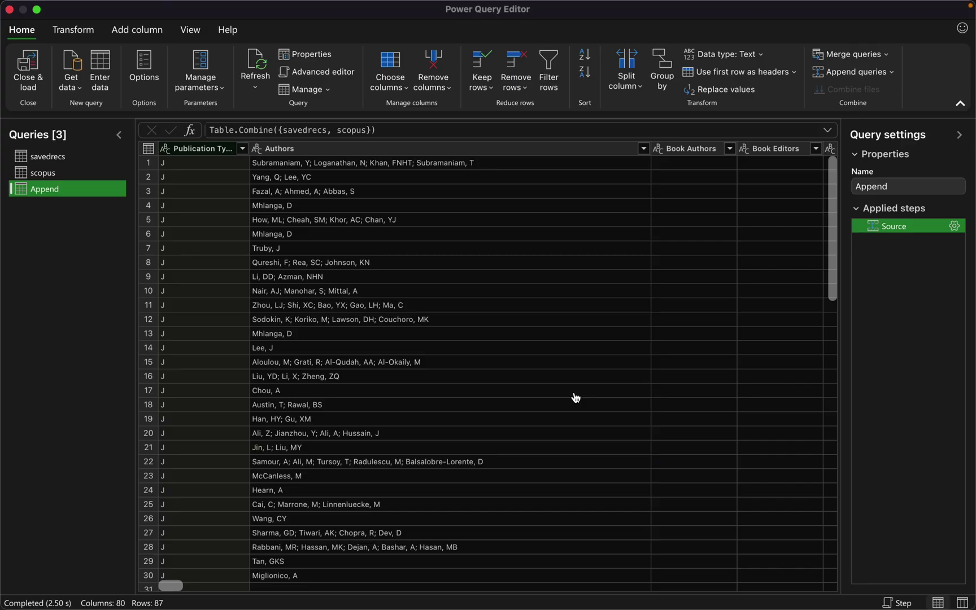
Examine the appended query's rows down to the last record and its columns up to Article Title
{"action": "scroll", "coordinate": [575, 397], "scroll_direction": "down", "scroll_amount": 10}
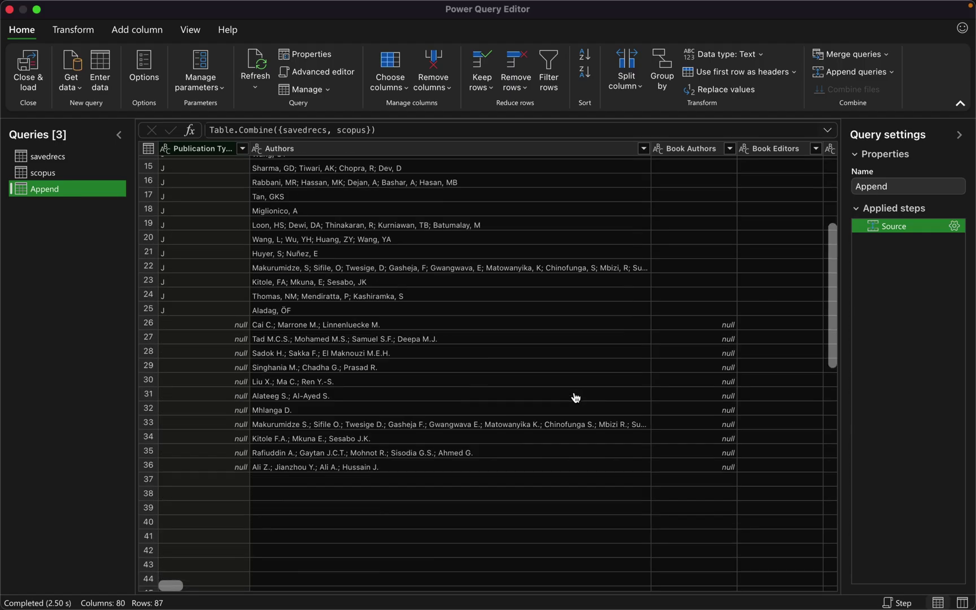
{"action": "scroll", "coordinate": [574, 393], "scroll_direction": "down", "scroll_amount": 6}
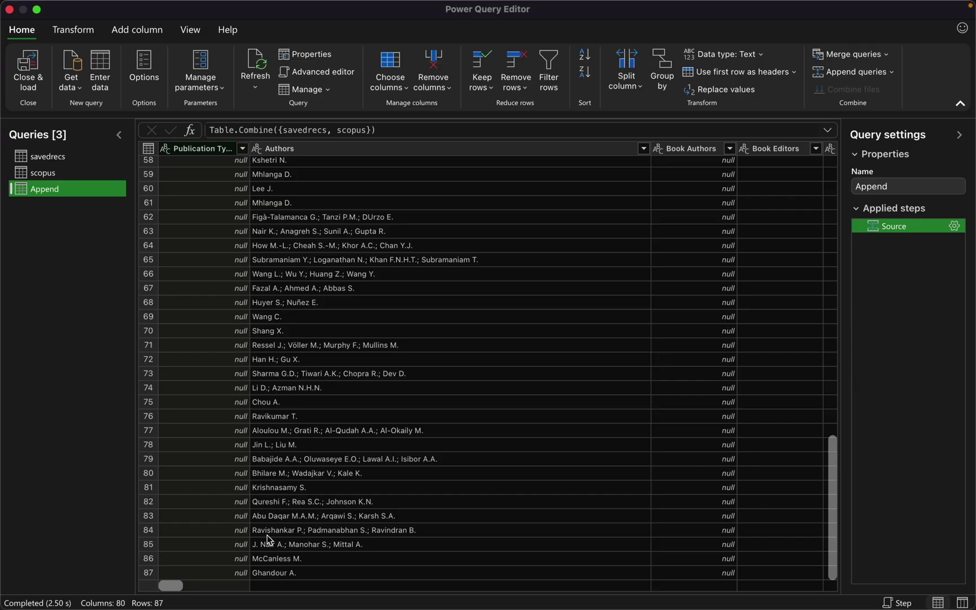
{"action": "scroll", "coordinate": [268, 539], "scroll_direction": "up", "scroll_amount": 15}
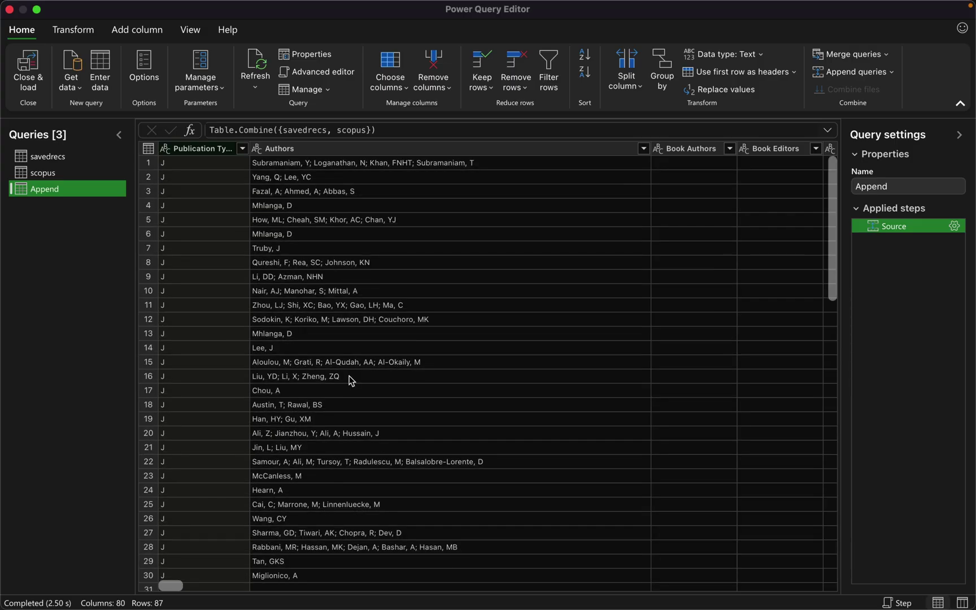
{"action": "scroll", "coordinate": [349, 377], "scroll_direction": "right", "scroll_amount": 10}
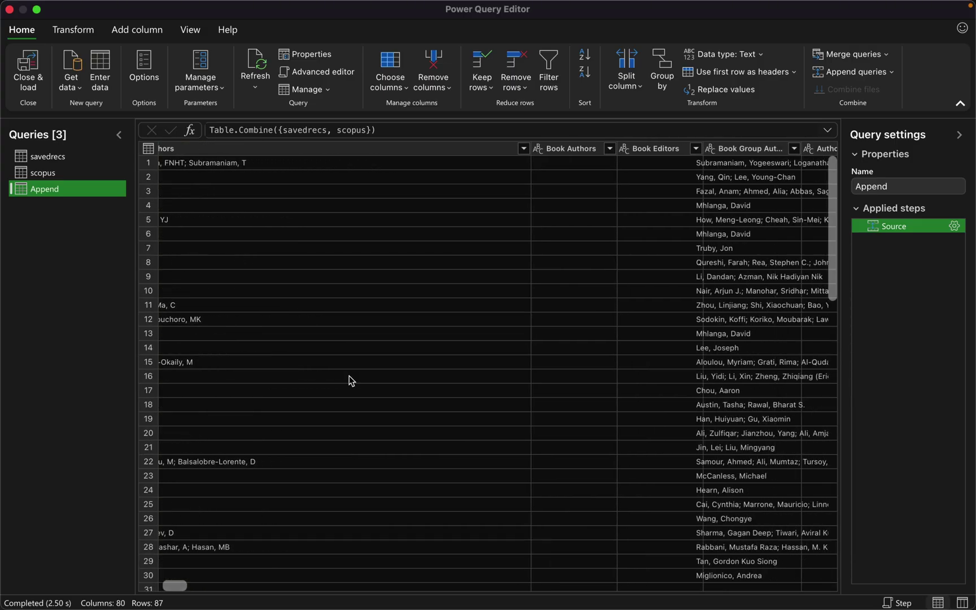
{"action": "scroll", "coordinate": [349, 376], "scroll_direction": "right", "scroll_amount": 10}
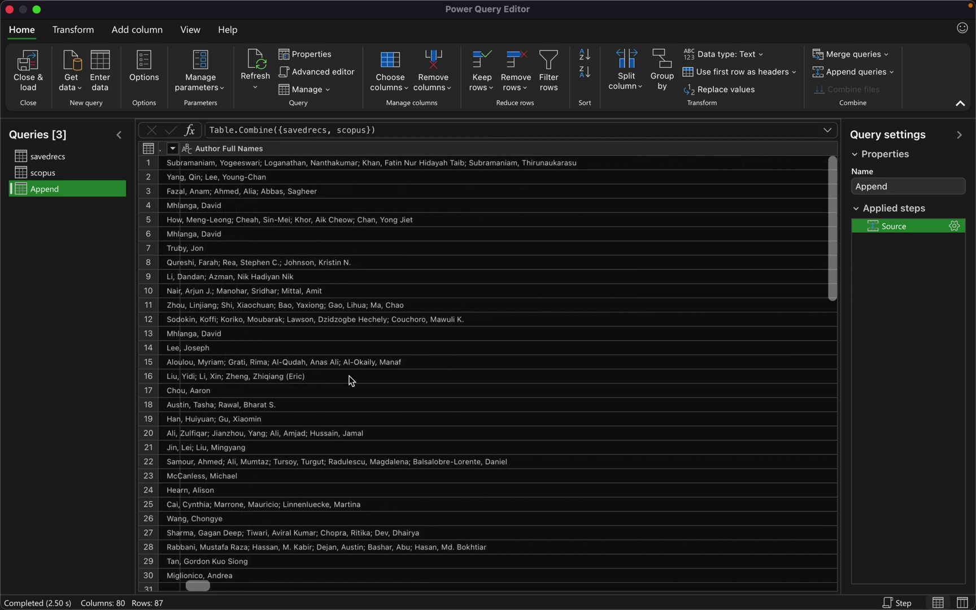
{"action": "scroll", "coordinate": [349, 376], "scroll_direction": "left", "scroll_amount": 5}
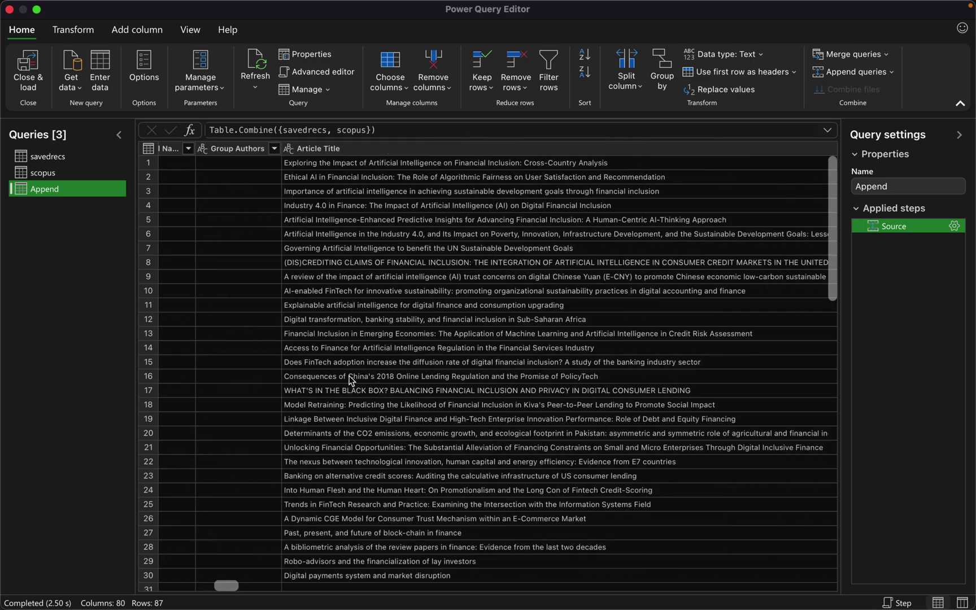
{"action": "scroll", "coordinate": [349, 376], "scroll_direction": "left", "scroll_amount": 5}
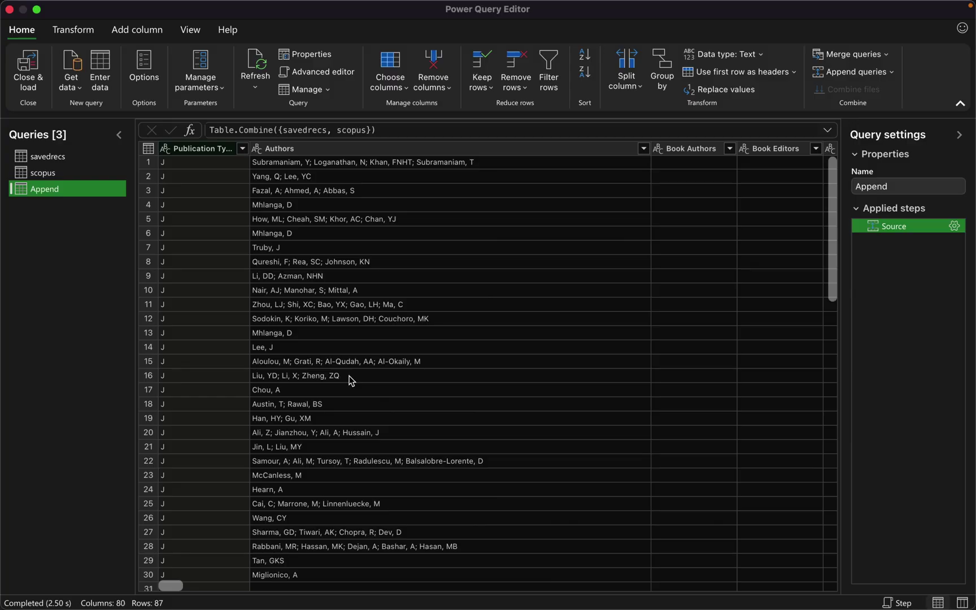
Examine where the scopus records follow the savedrecs records, comparing the author and title columns through to Source Title
{"action": "scroll", "coordinate": [463, 372], "scroll_direction": "down", "scroll_amount": 5}
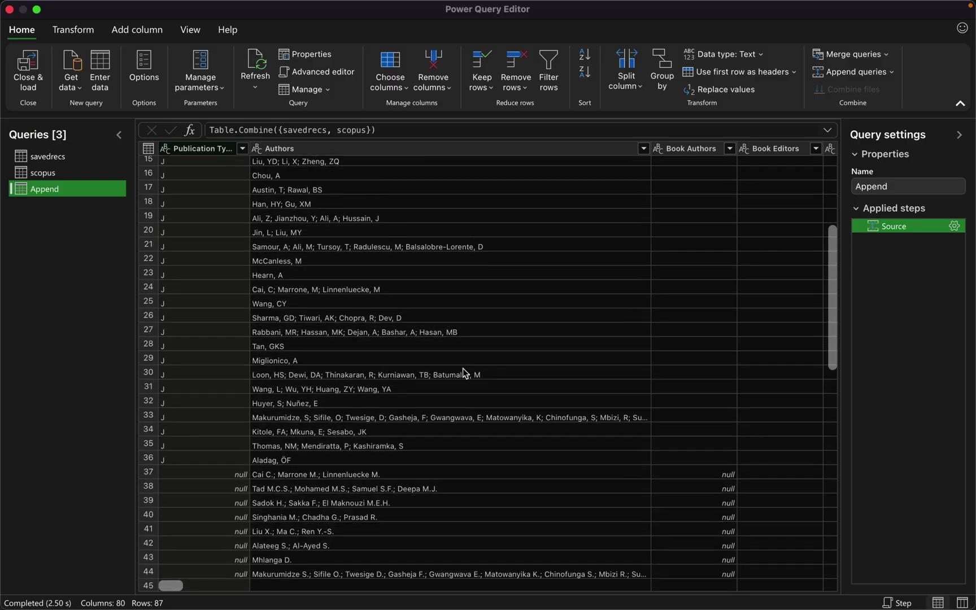
{"action": "scroll", "coordinate": [463, 373], "scroll_direction": "down", "scroll_amount": 5}
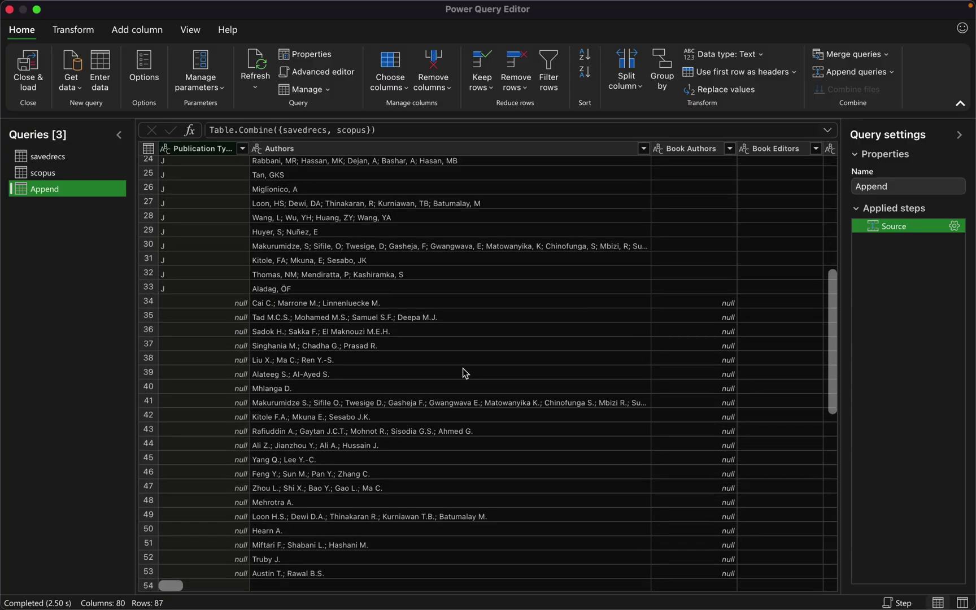
{"action": "scroll", "coordinate": [464, 373], "scroll_direction": "down", "scroll_amount": 1}
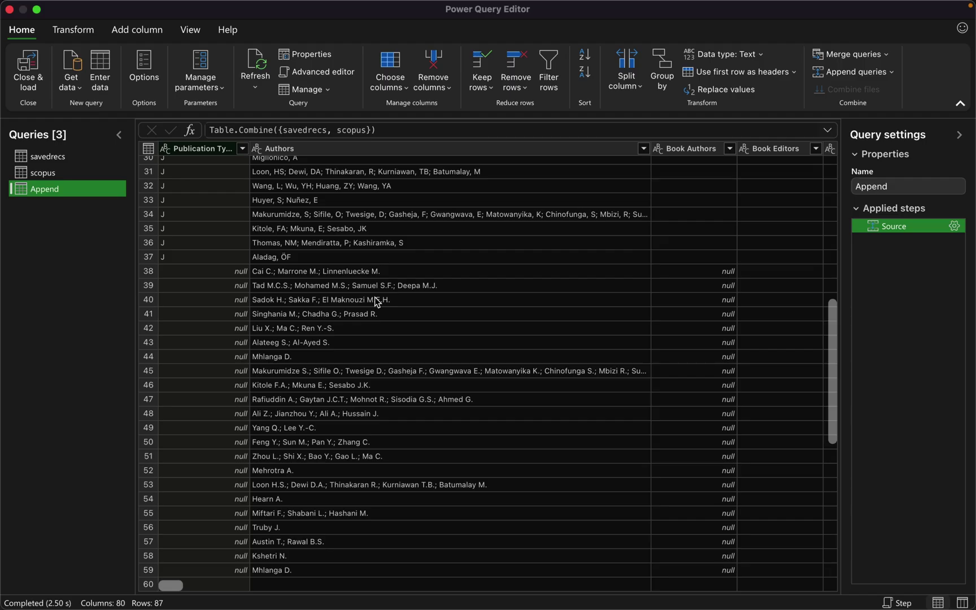
{"action": "scroll", "coordinate": [376, 301], "scroll_direction": "right", "scroll_amount": 10}
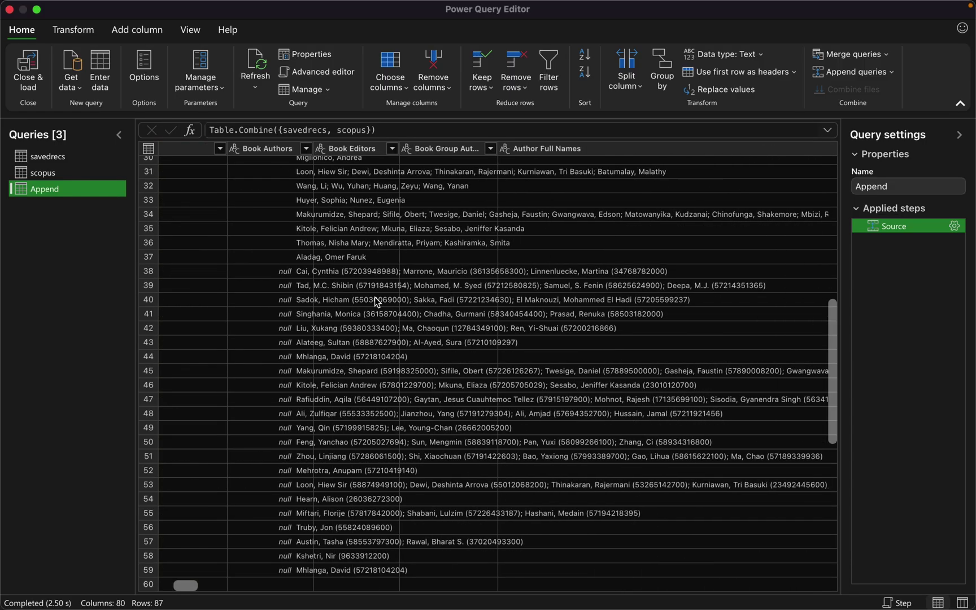
{"action": "scroll", "coordinate": [377, 301], "scroll_direction": "right", "scroll_amount": 10}
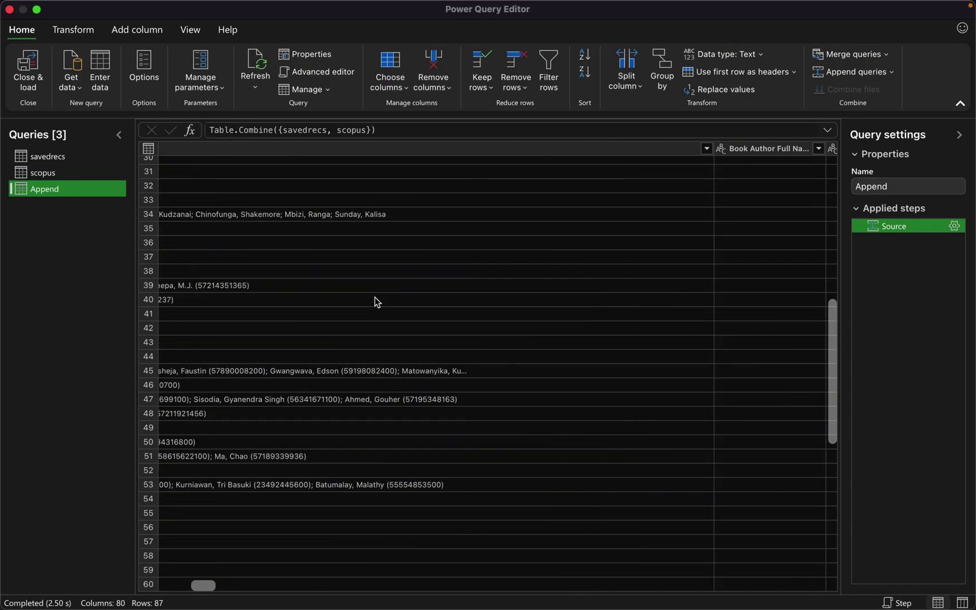
{"action": "scroll", "coordinate": [377, 301], "scroll_direction": "right", "scroll_amount": 6}
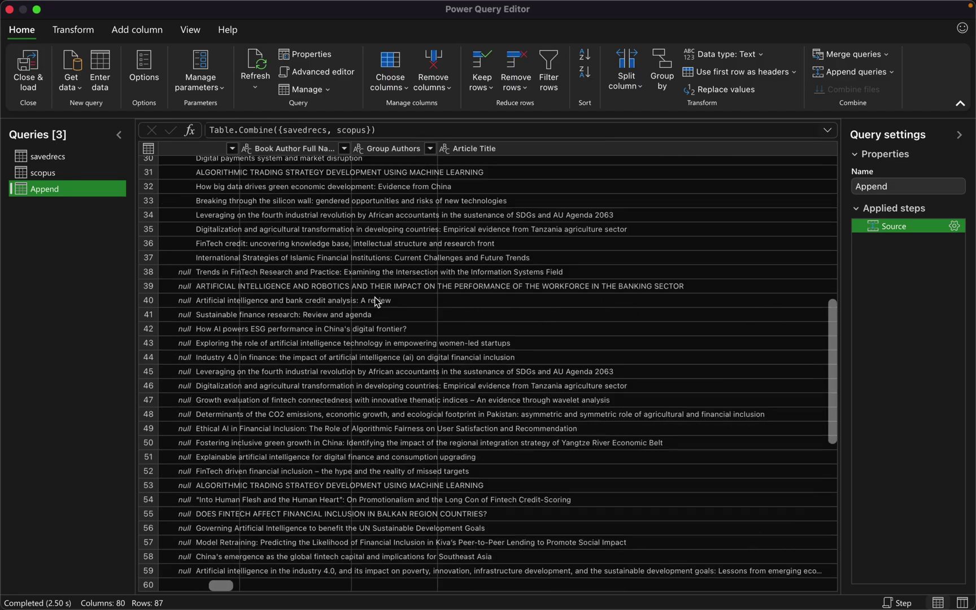
{"action": "scroll", "coordinate": [377, 301], "scroll_direction": "right", "scroll_amount": 1}
{"action": "scroll", "coordinate": [377, 301], "scroll_direction": "right", "scroll_amount": 5}
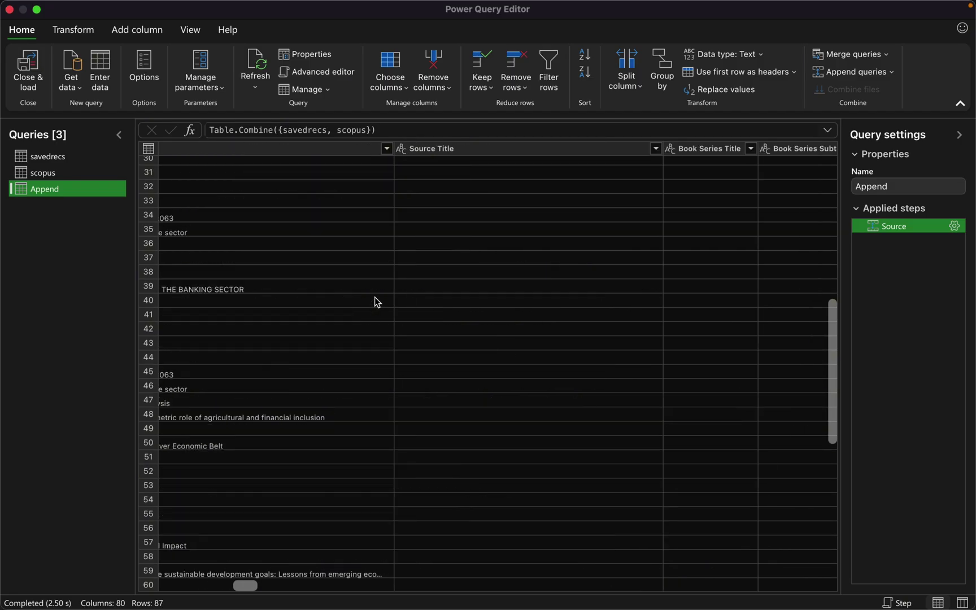
{"action": "scroll", "coordinate": [377, 301], "scroll_direction": "left", "scroll_amount": 8}
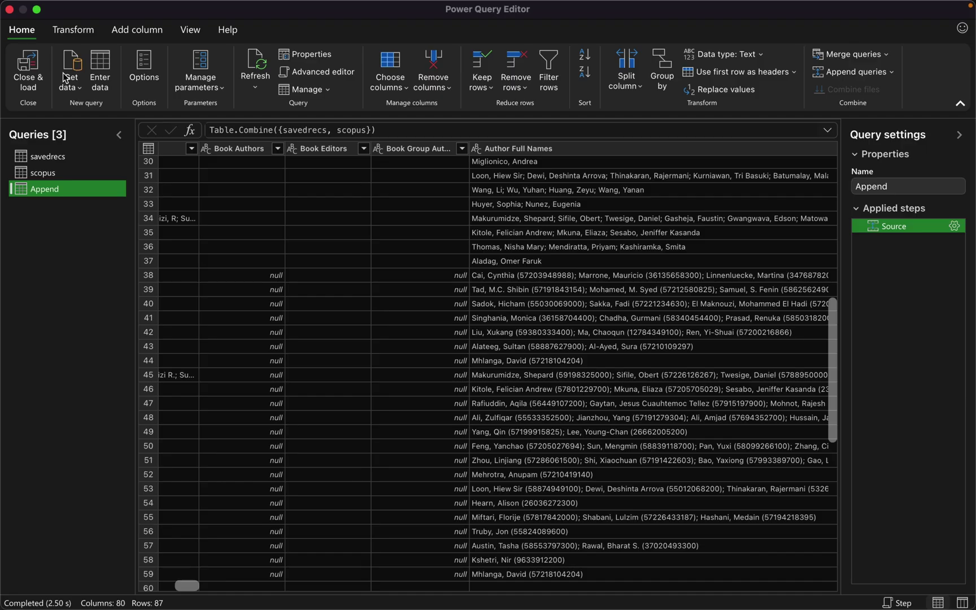
Close the query editor, loading the queries into the scopus workbook, and start saving the workbook under a new name or format
{"action": "left_click", "coordinate": [25, 82]}
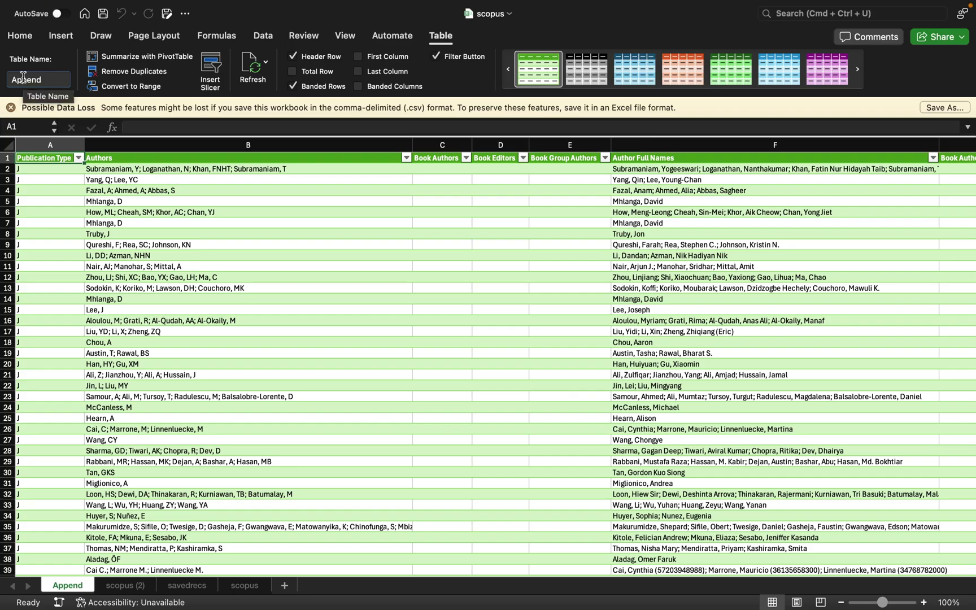
{"action": "mouse_move", "coordinate": [34, 5]}
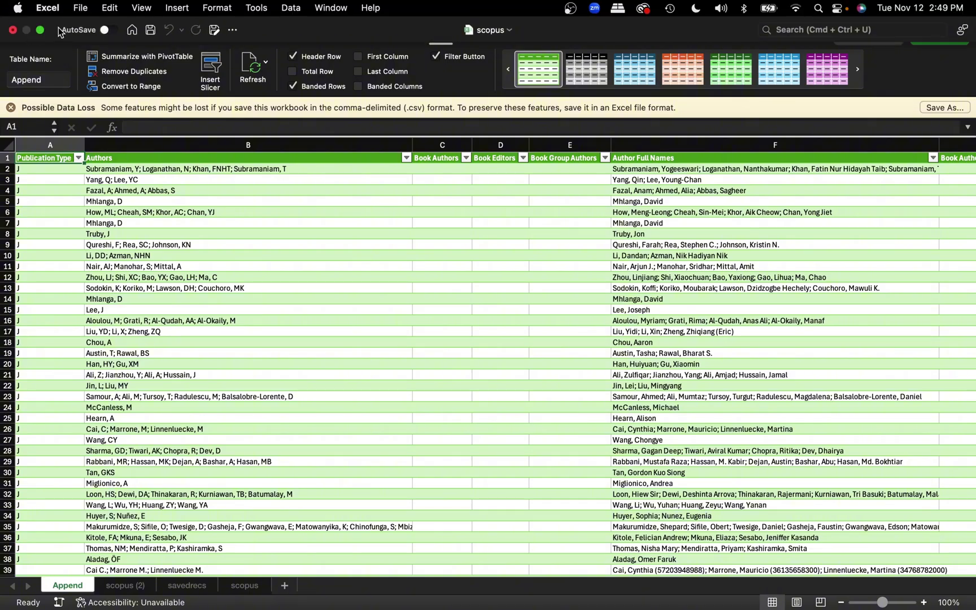
{"action": "left_click", "coordinate": [81, 7]}
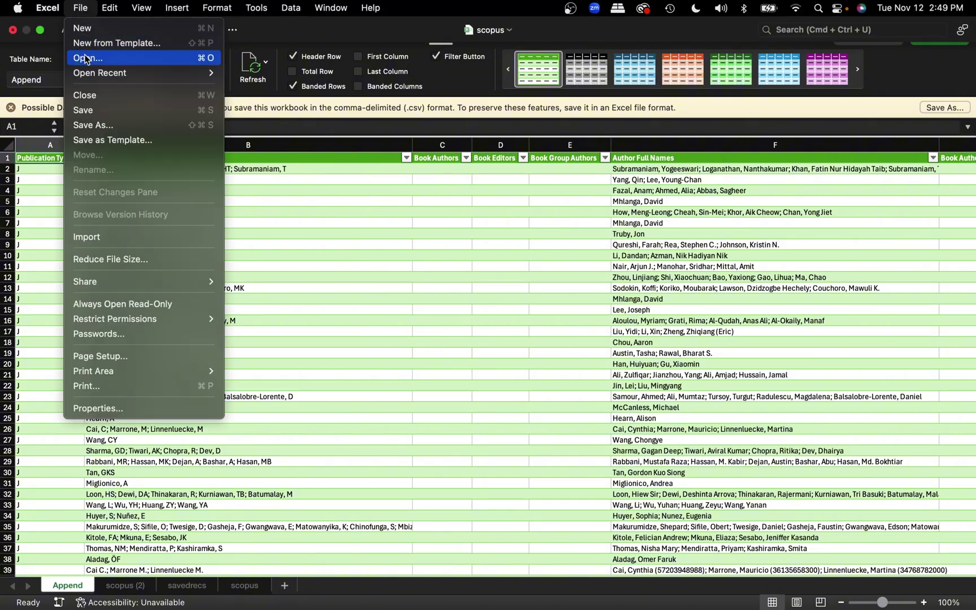
{"action": "left_click", "coordinate": [102, 127]}
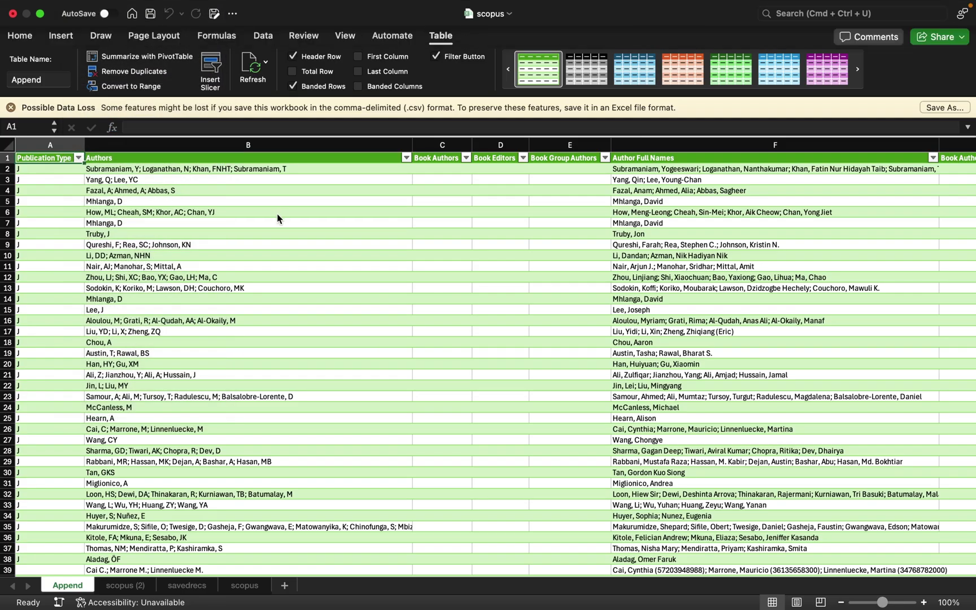